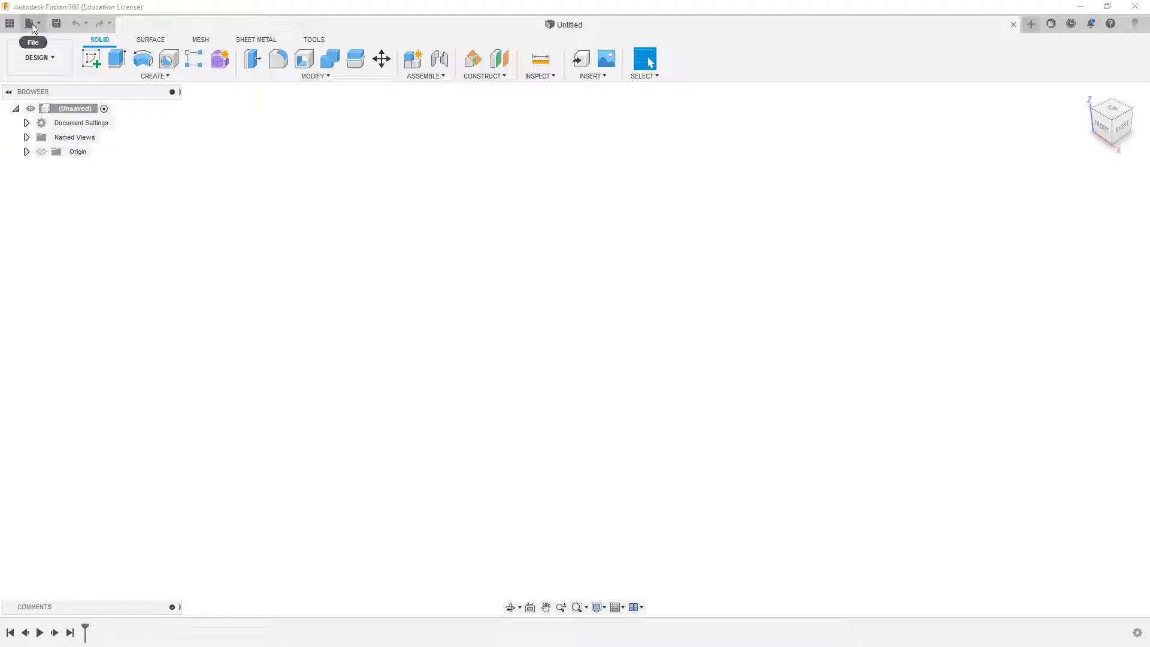
# - Save the untitled design as "Razor Head Base" in the Safety Razor location
pyautogui.click(33, 27)
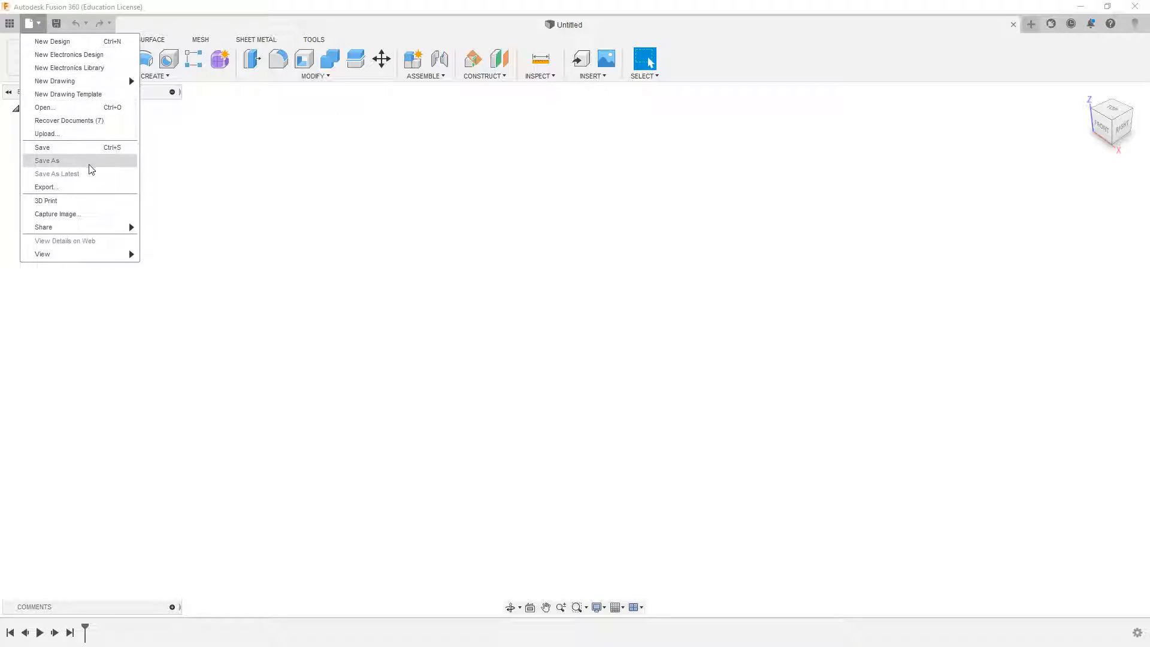
pyautogui.click(84, 148)
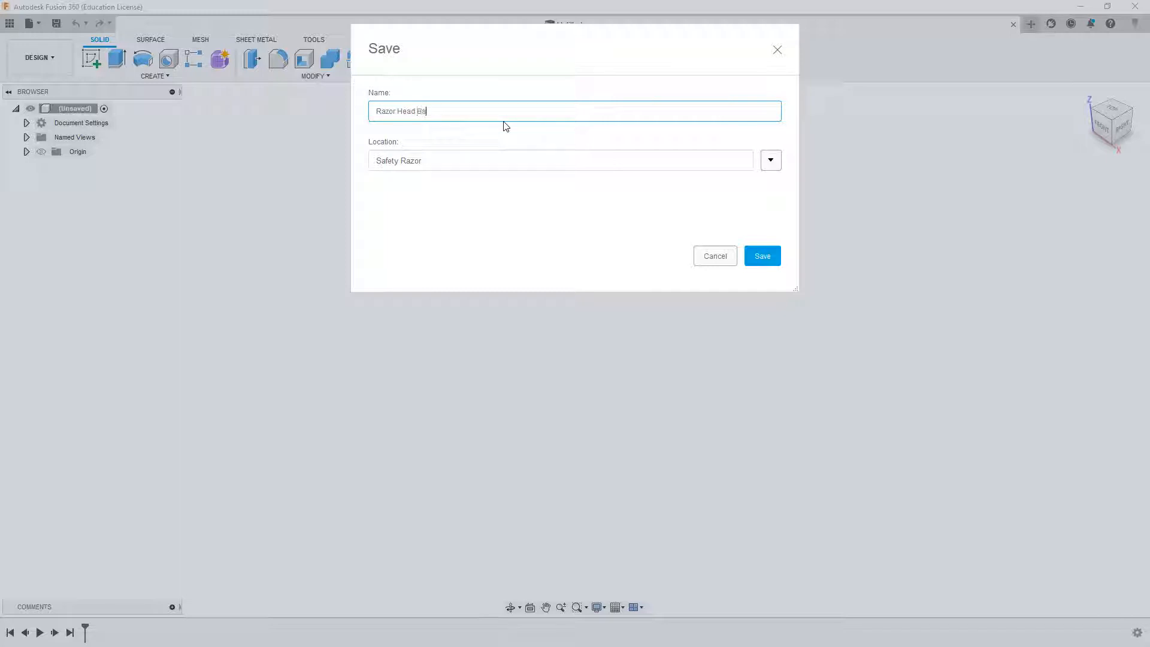
pyautogui.write('Razor Head Base')
pyautogui.click(749, 258)
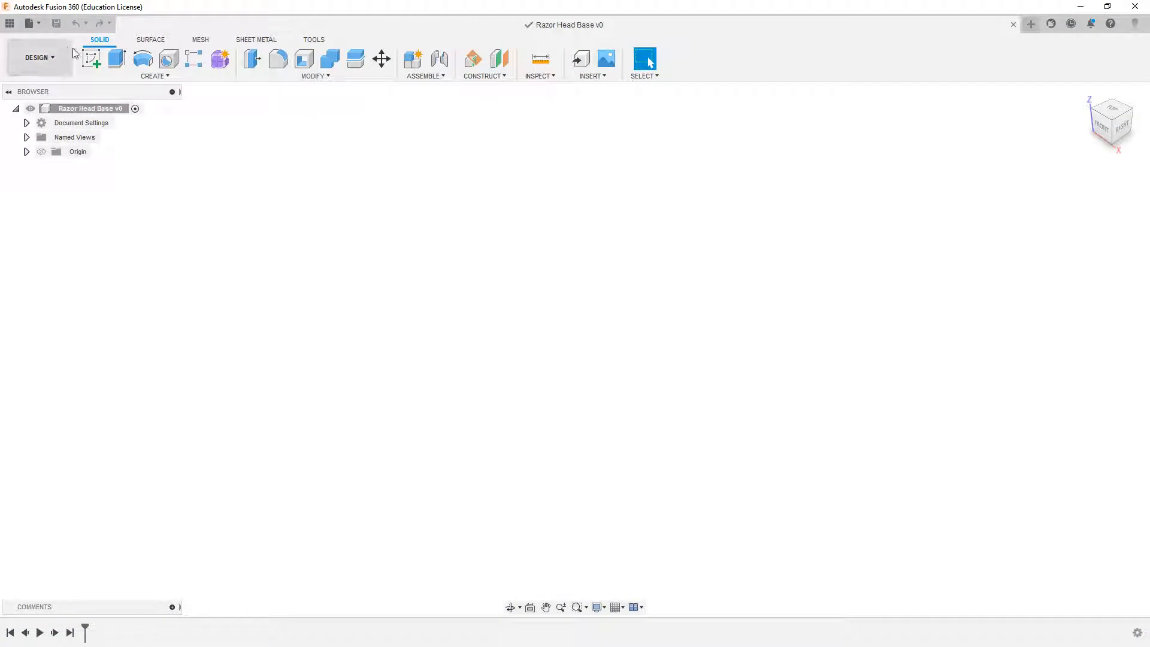
# - Start a sketch on the right (YZ) plane and draw a rectangle about 120 by 60 mm with one corner at the origin
pyautogui.click(91, 58)
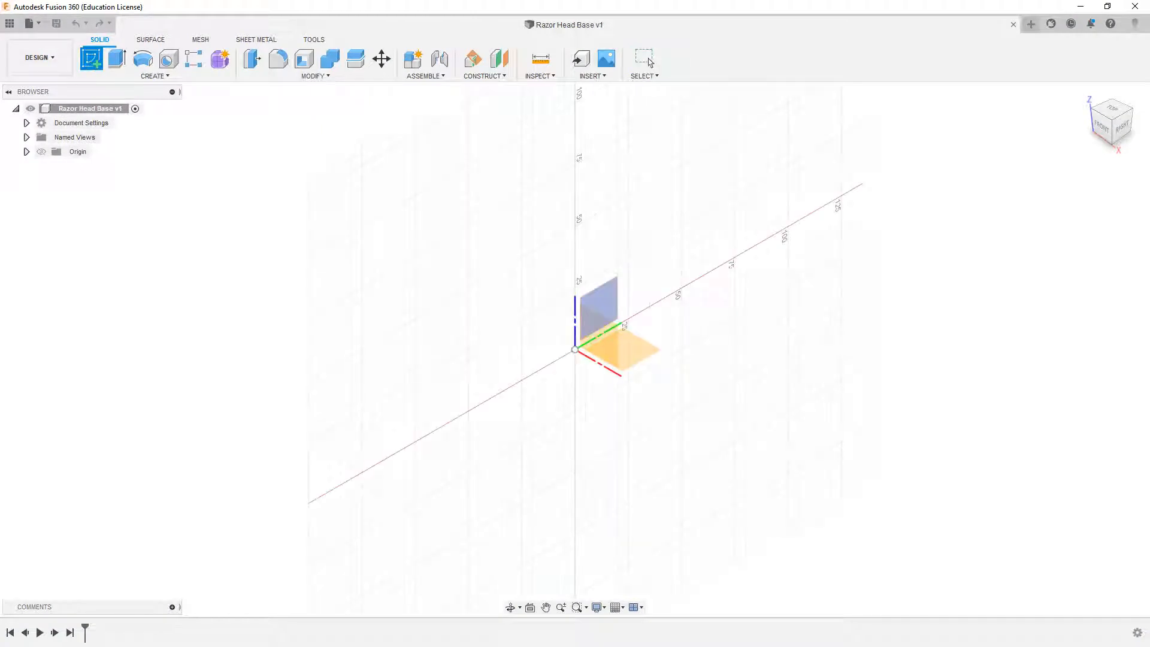
pyautogui.click(608, 307)
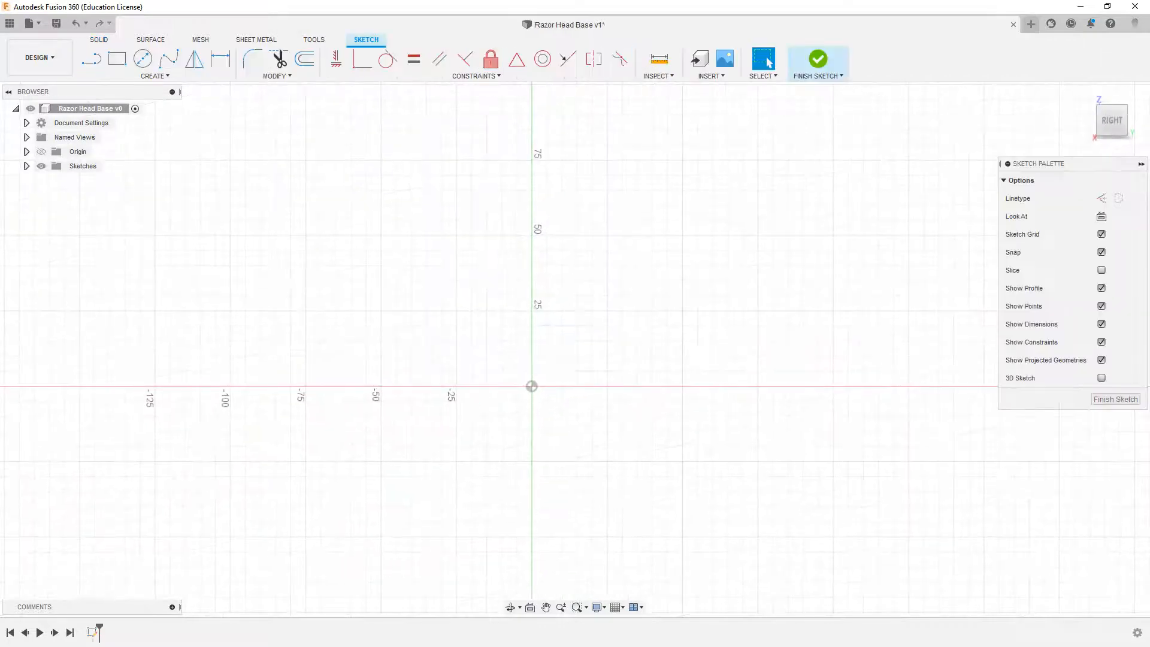
pyautogui.click(116, 58)
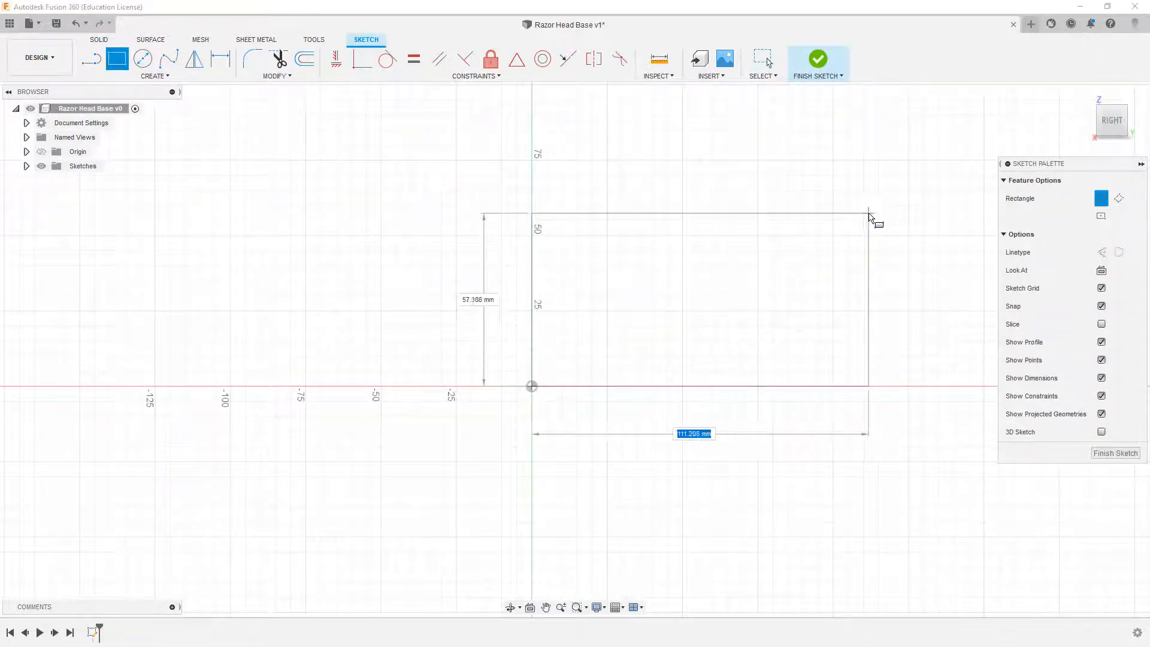
pyautogui.click(894, 206)
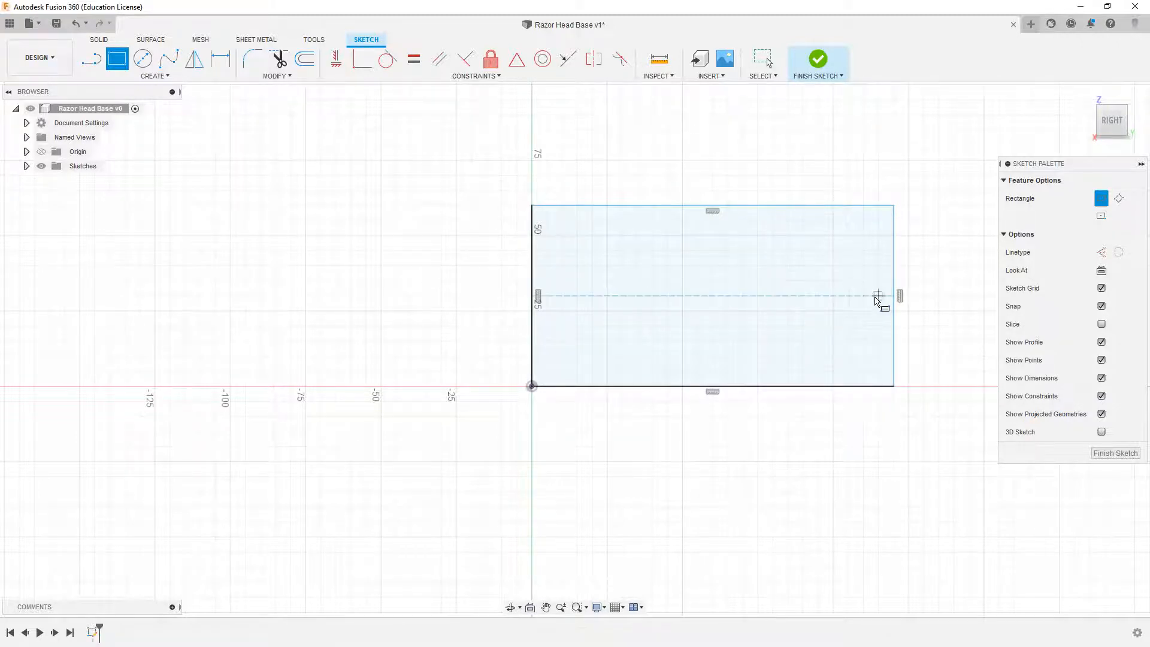
pyautogui.moveTo(852, 297)
pyautogui.mouseDown(button='middle')
pyautogui.moveTo(778, 297)
pyautogui.moveTo(753, 310)
pyautogui.mouseUp(button='middle')
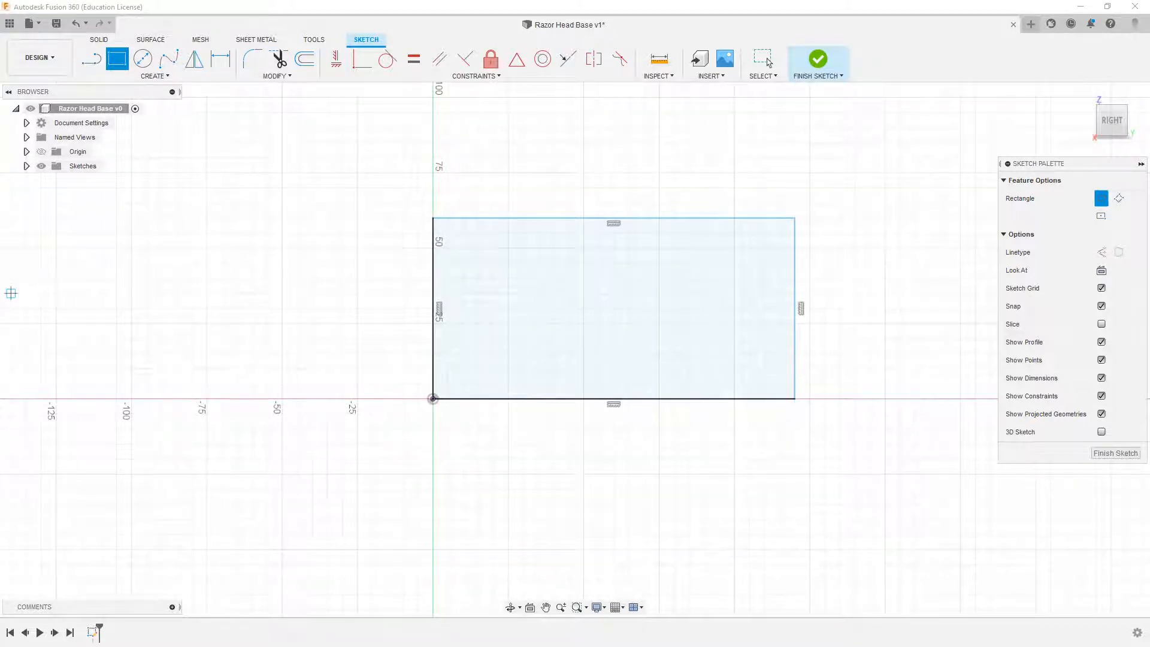
pyautogui.press('Escape')
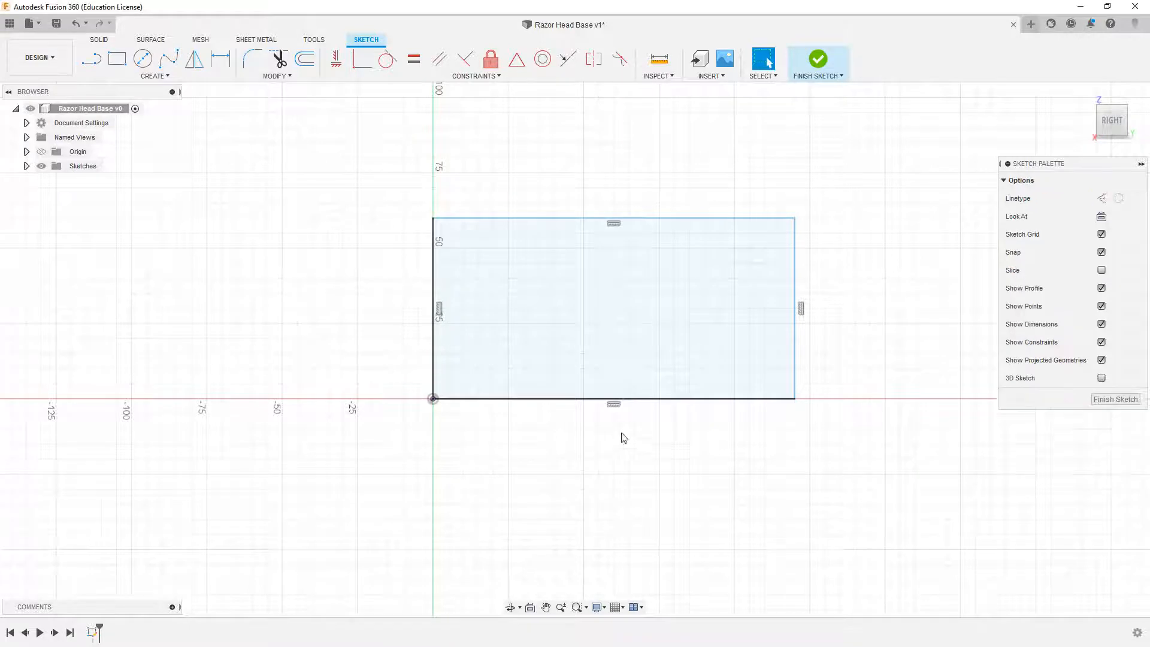
# - Dimension the rectangle to 24.5 mm wide and 5.75 mm high
pyautogui.press('d')
pyautogui.click(695, 400)
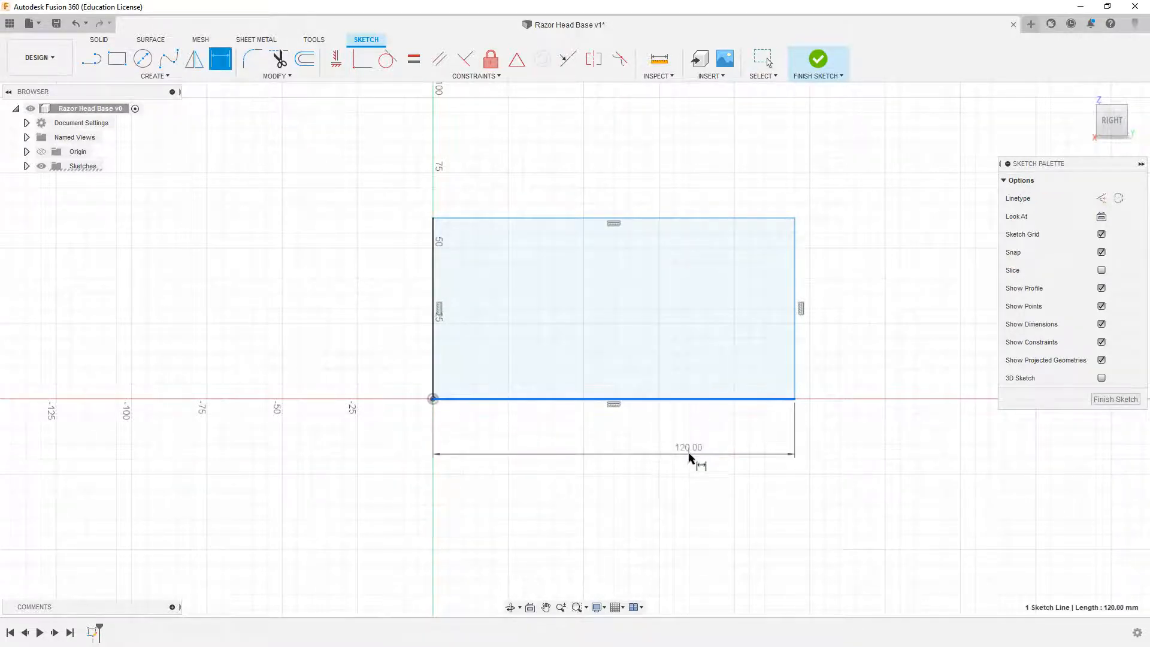
pyautogui.click(691, 456)
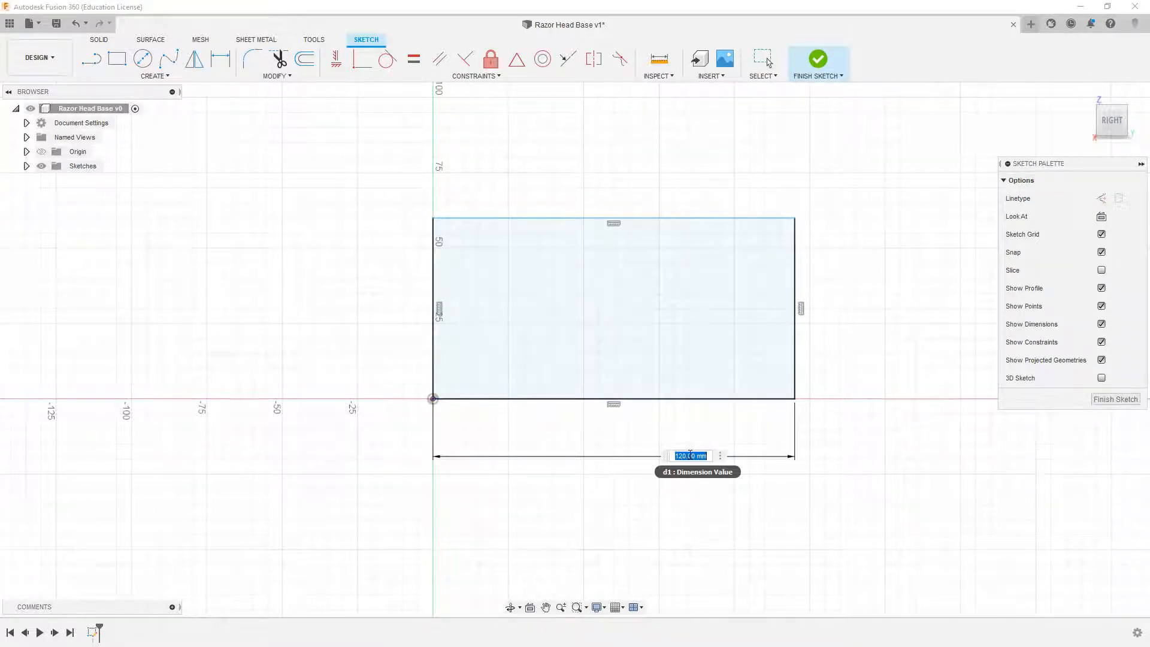
pyautogui.write('24.5')
pyautogui.press('Return')
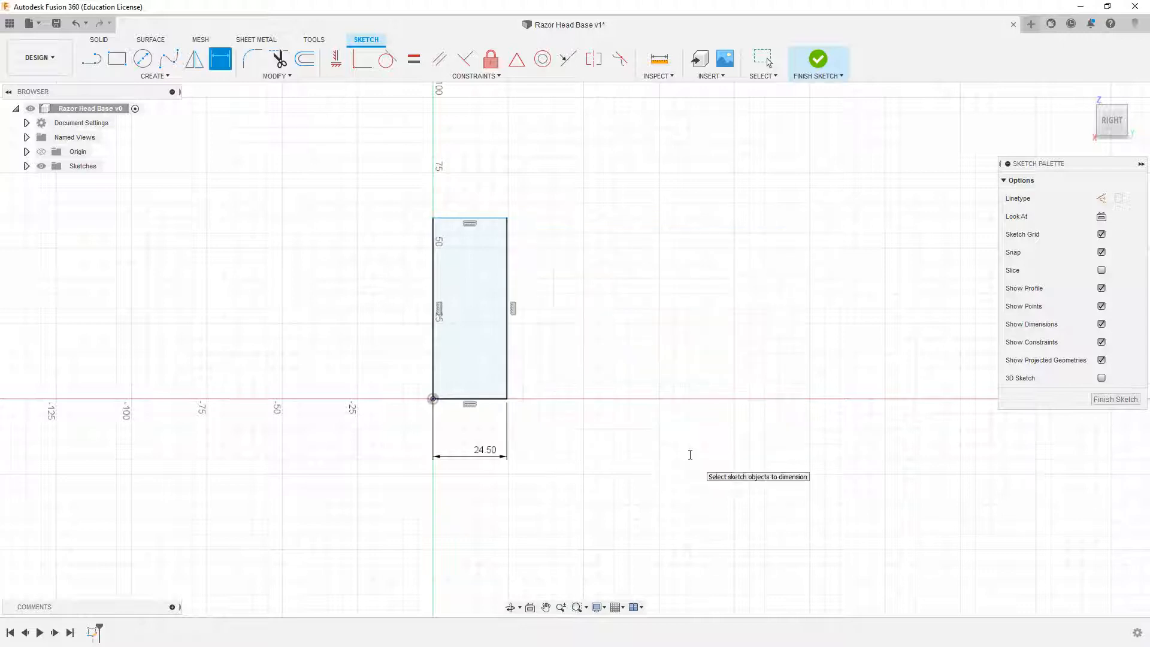
pyautogui.click(508, 318)
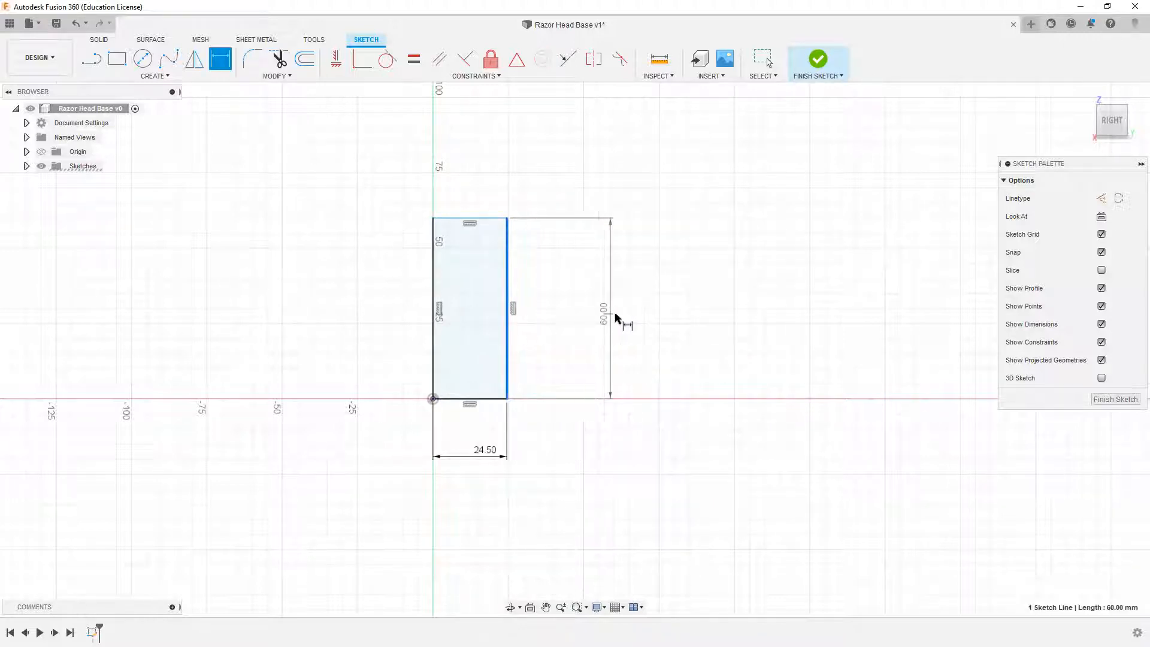
pyautogui.click(661, 316)
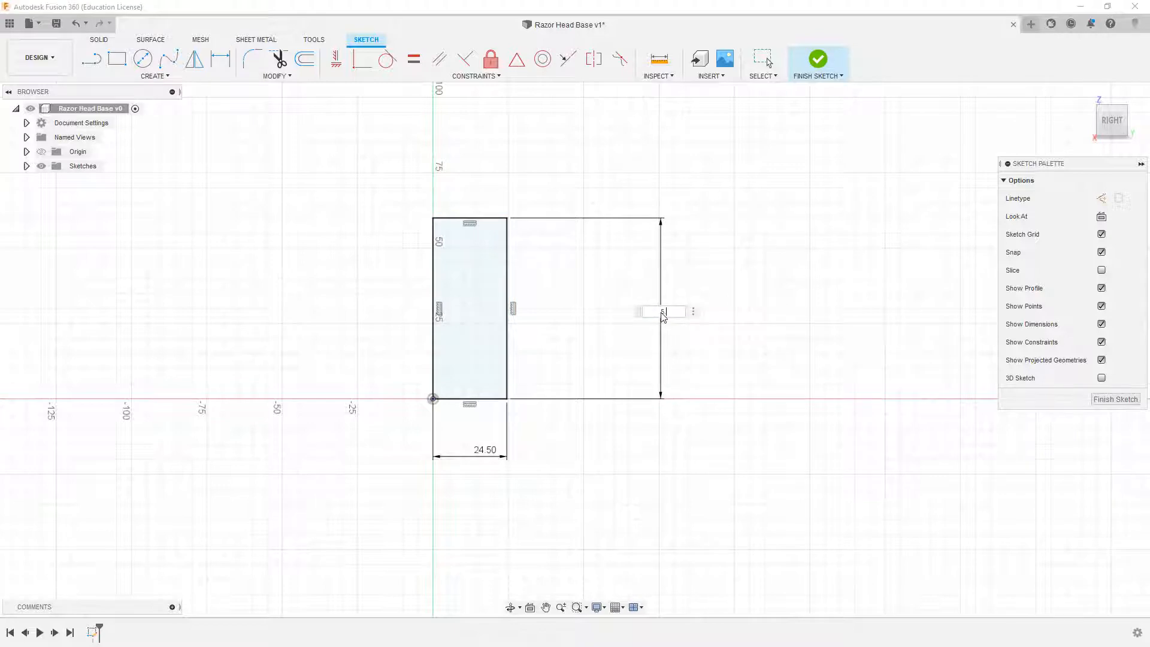
pyautogui.write('5.75')
pyautogui.press('Return')
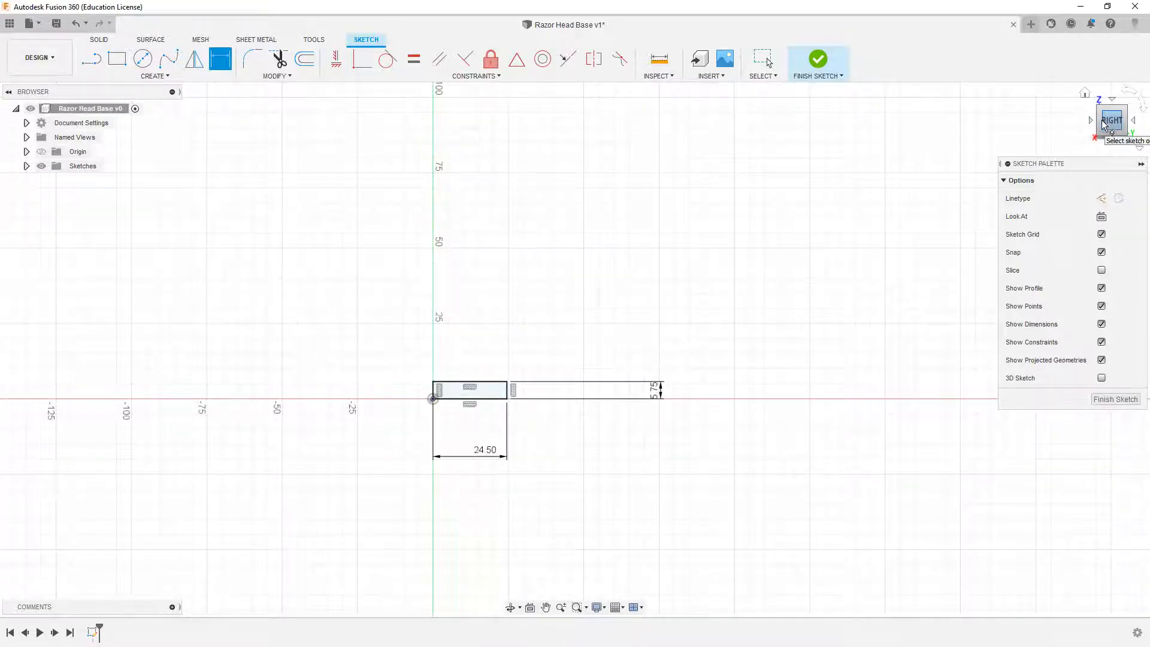
pyautogui.scroll(-3, 495, 393)
pyautogui.scroll(4, 542, 397)
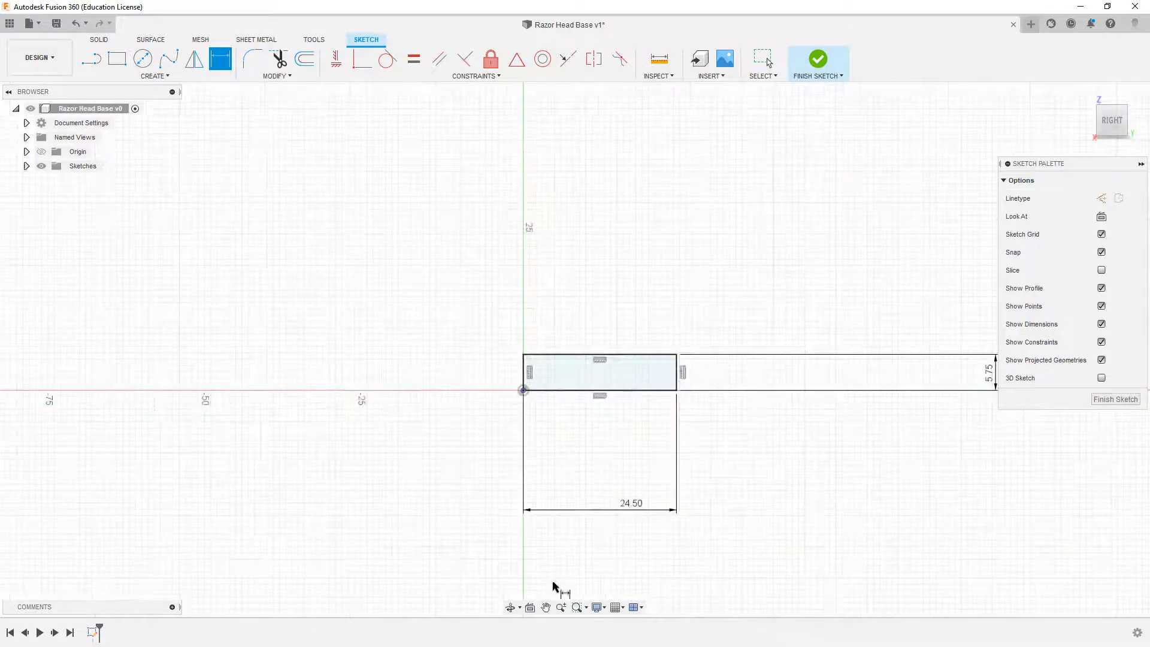
pyautogui.click(530, 607)
pyautogui.click(615, 358)
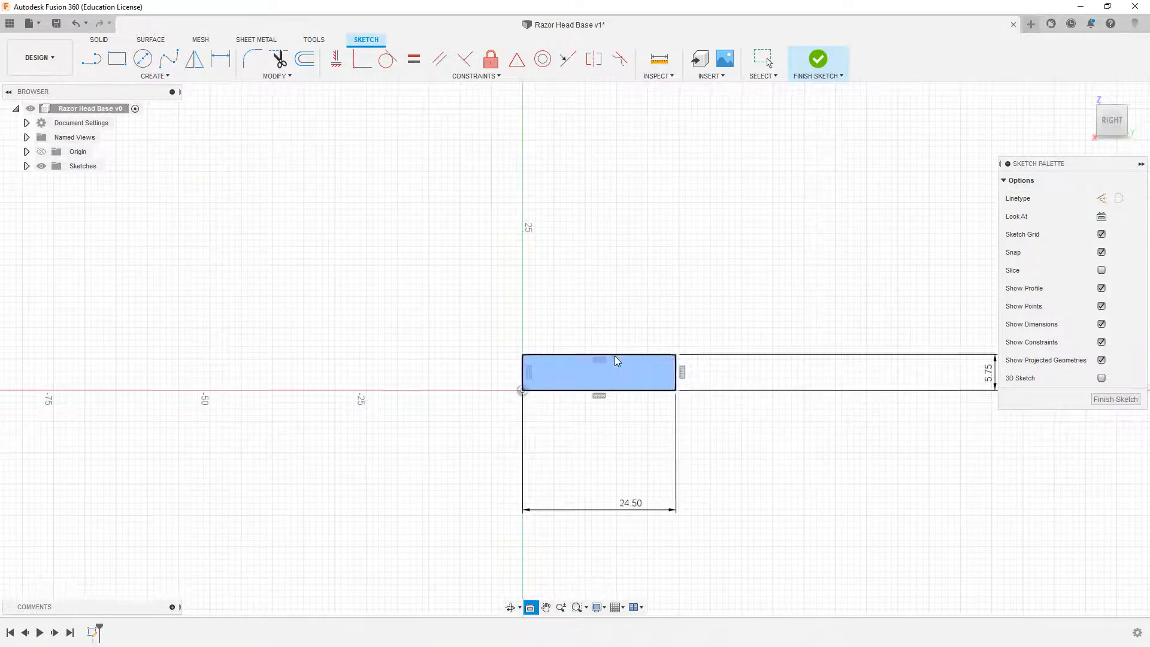
pyautogui.press('d')
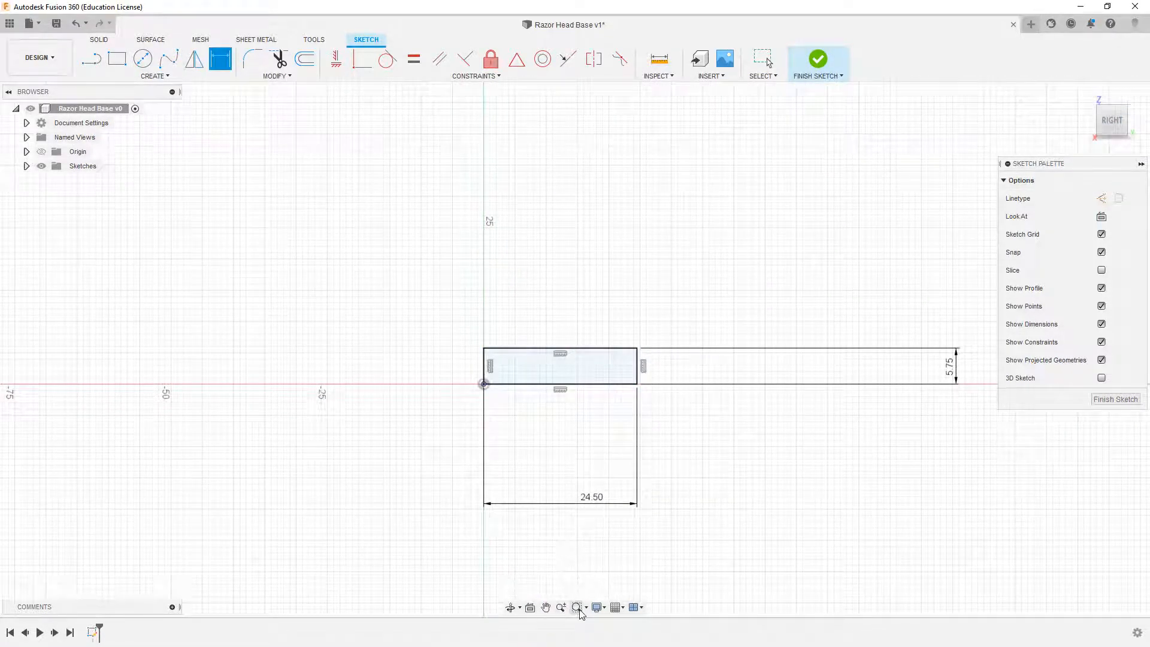
pyautogui.click(604, 608)
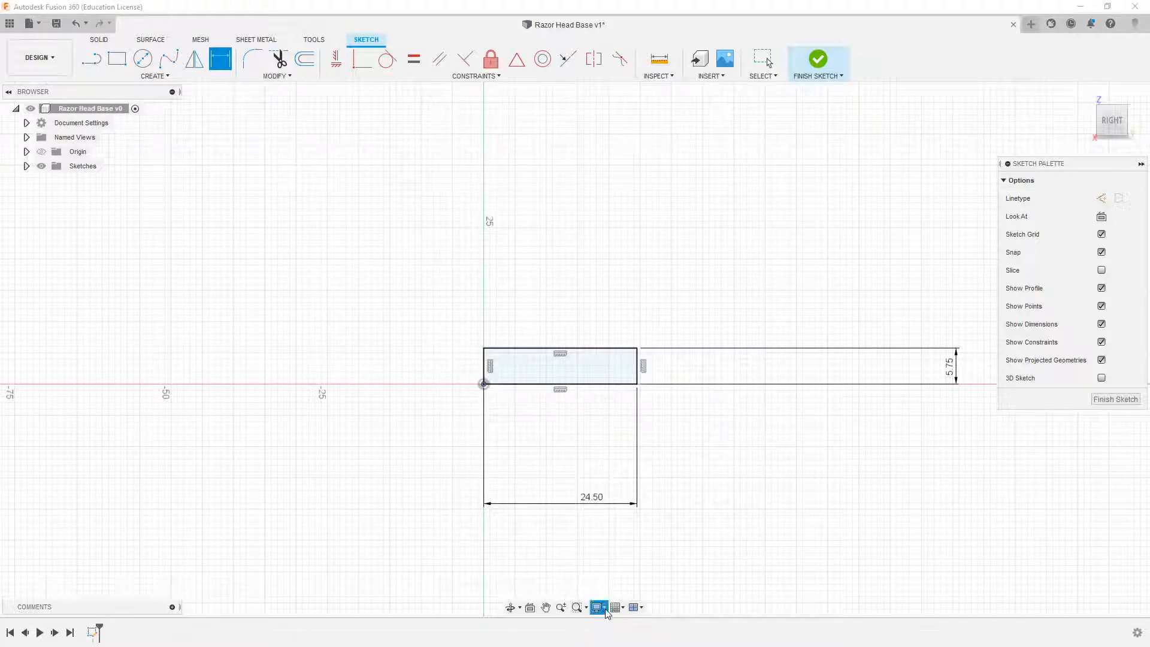
pyautogui.click(599, 607)
# - Draw a three-point arc from the rectangle's left edge to its right edge, bowing down to touch the bottom edge near its middle
pyautogui.click(561, 608)
pyautogui.moveTo(513, 341)
pyautogui.mouseDown()
pyautogui.moveTo(601, 413)
pyautogui.moveTo(554, 301)
pyautogui.moveTo(574, 361)
pyautogui.moveTo(483, 375)
pyautogui.mouseUp()
pyautogui.moveTo(484, 374); pyautogui.dragTo(534, 278, button='middle')
pyautogui.press('d')
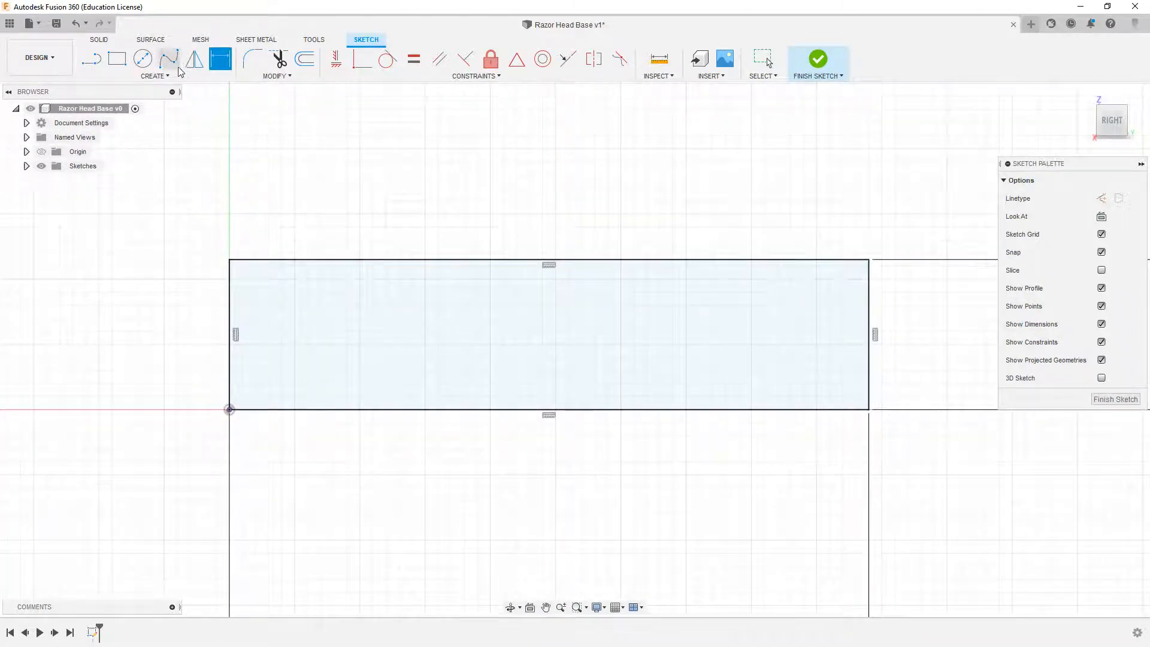
pyautogui.click(155, 75)
pyautogui.moveTo(174, 132)
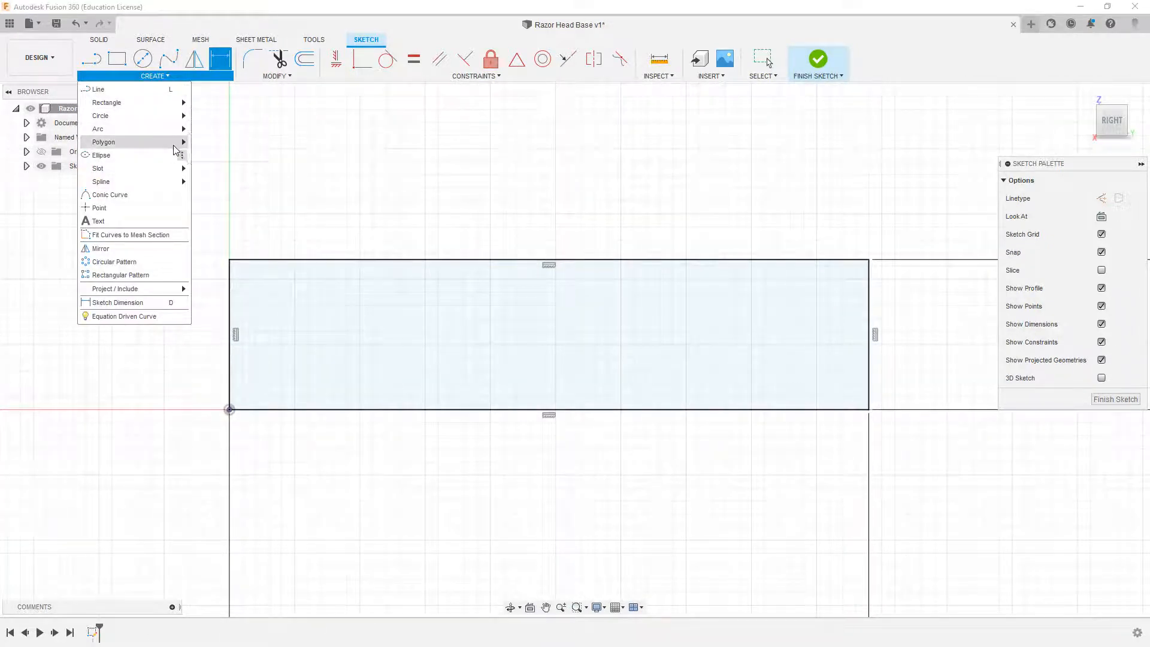
pyautogui.moveTo(151, 109)
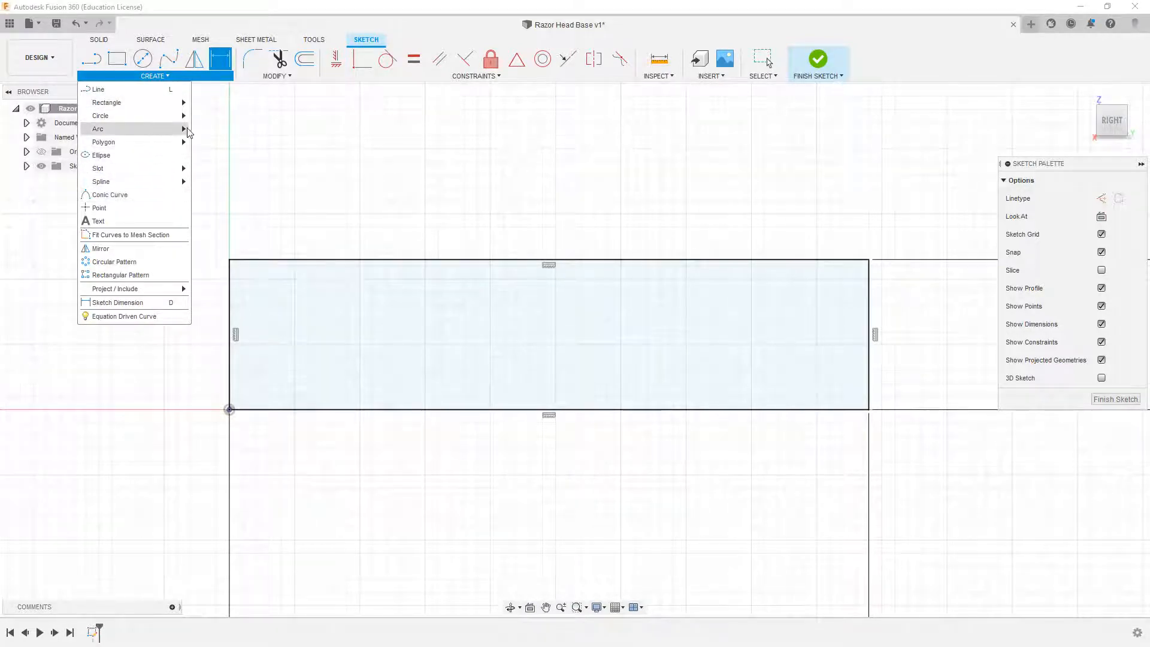
pyautogui.click(206, 129)
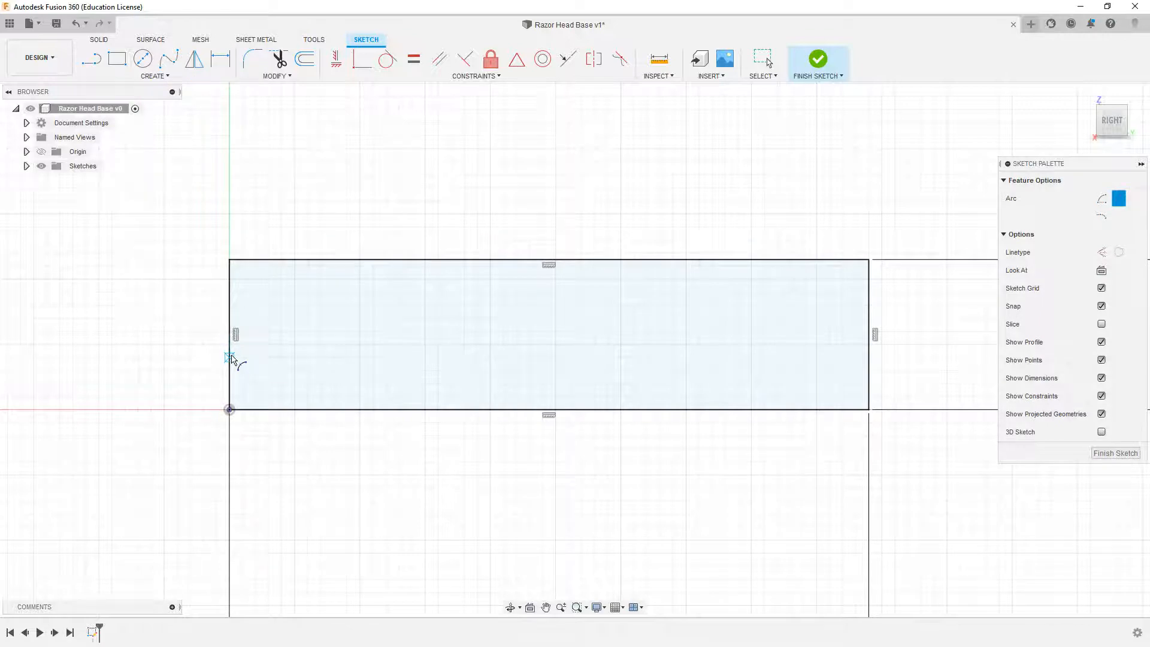
pyautogui.click(230, 357)
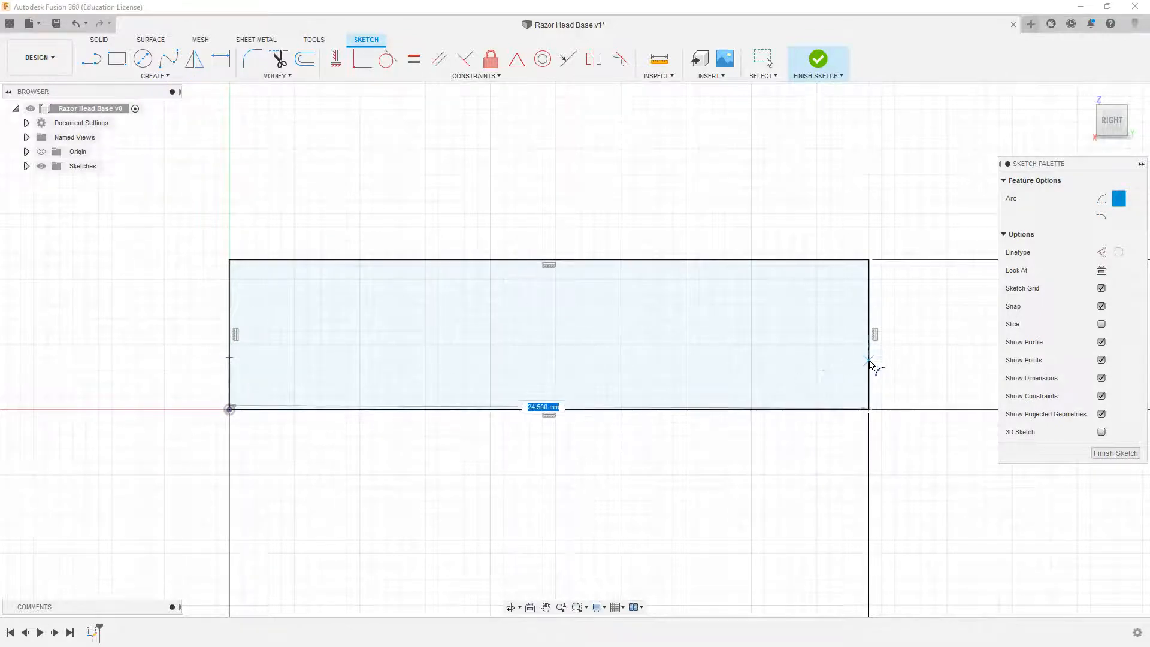
pyautogui.click(868, 357)
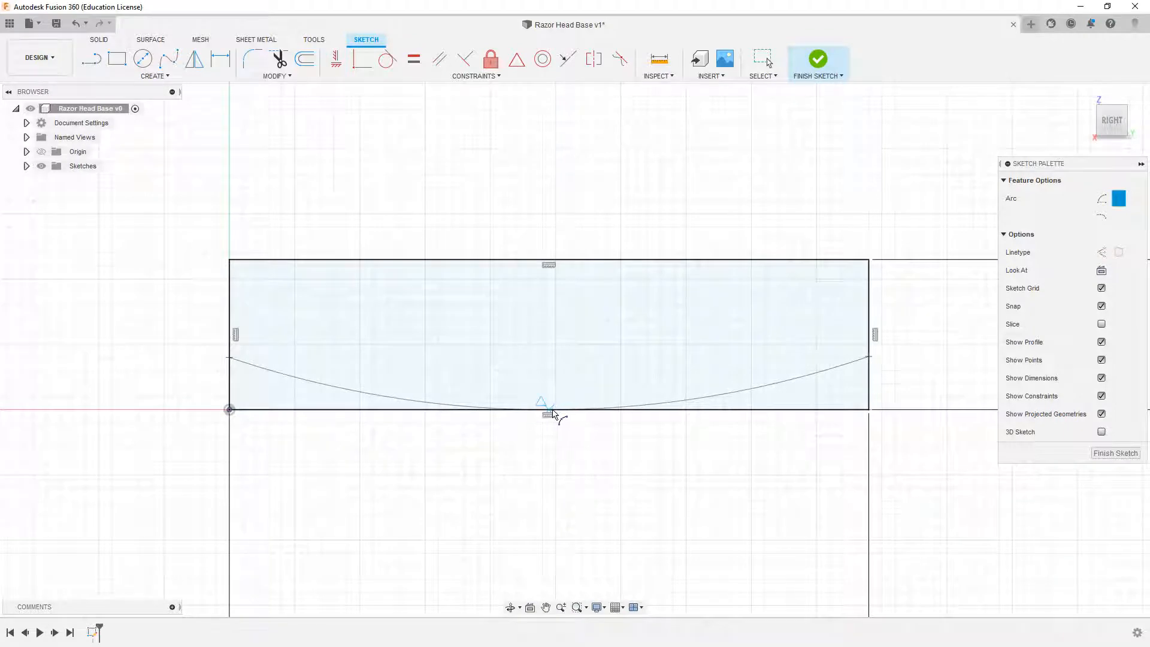
pyautogui.click(565, 413)
pyautogui.press('Escape')
# - Apply a tangent constraint between the arc and the rectangle's bottom edge
pyautogui.click(387, 59)
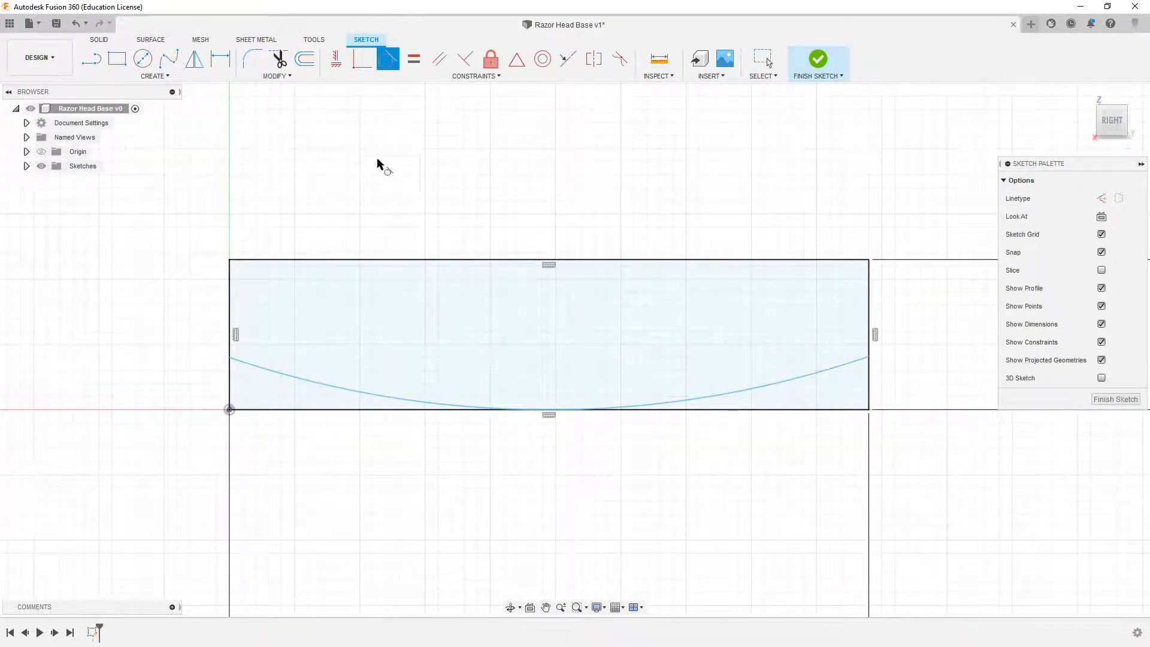
pyautogui.click(333, 383)
pyautogui.click(359, 410)
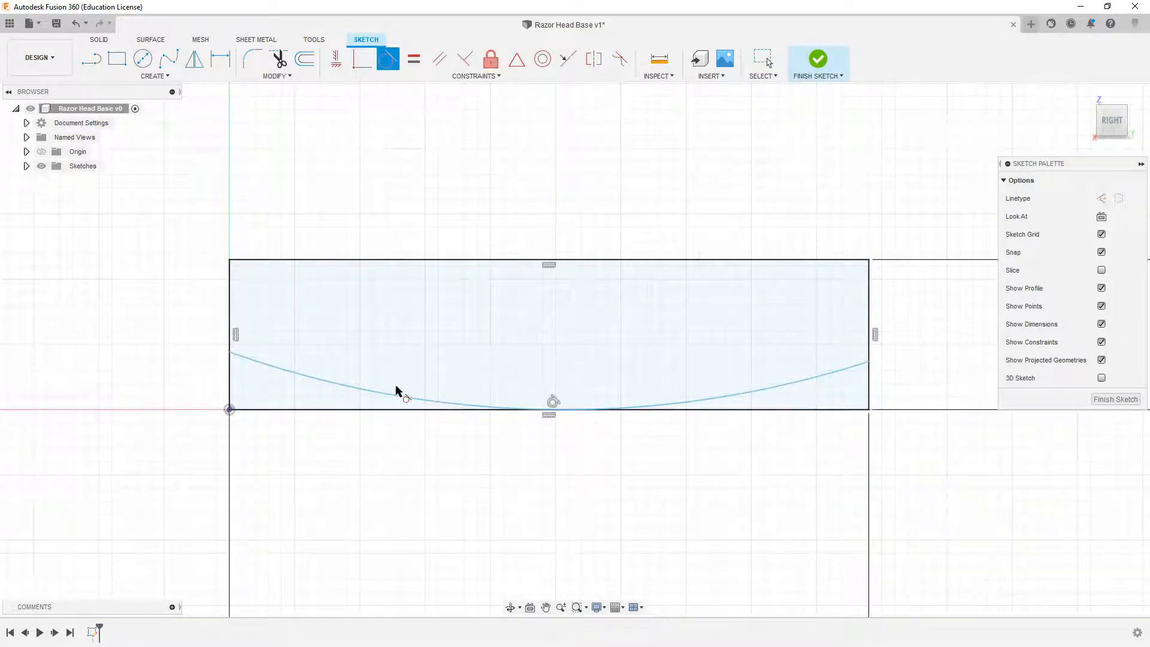
pyautogui.press('Escape')
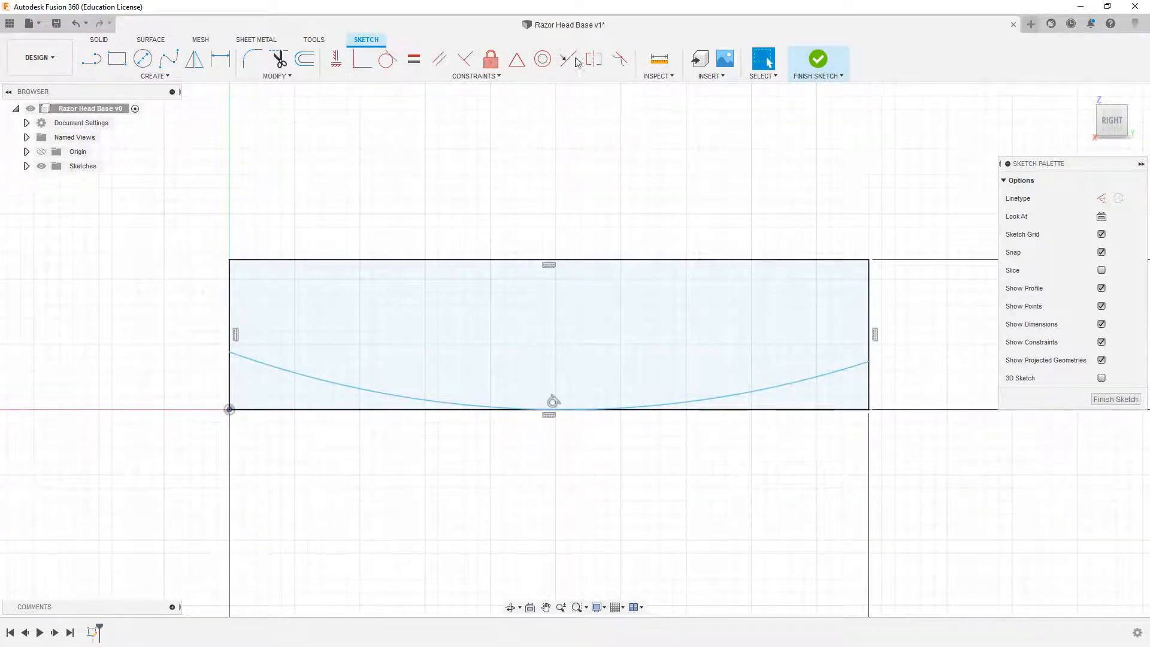
# - Constrain the arc's two endpoints to be horizontally aligned
pyautogui.click(341, 66)
pyautogui.click(229, 352)
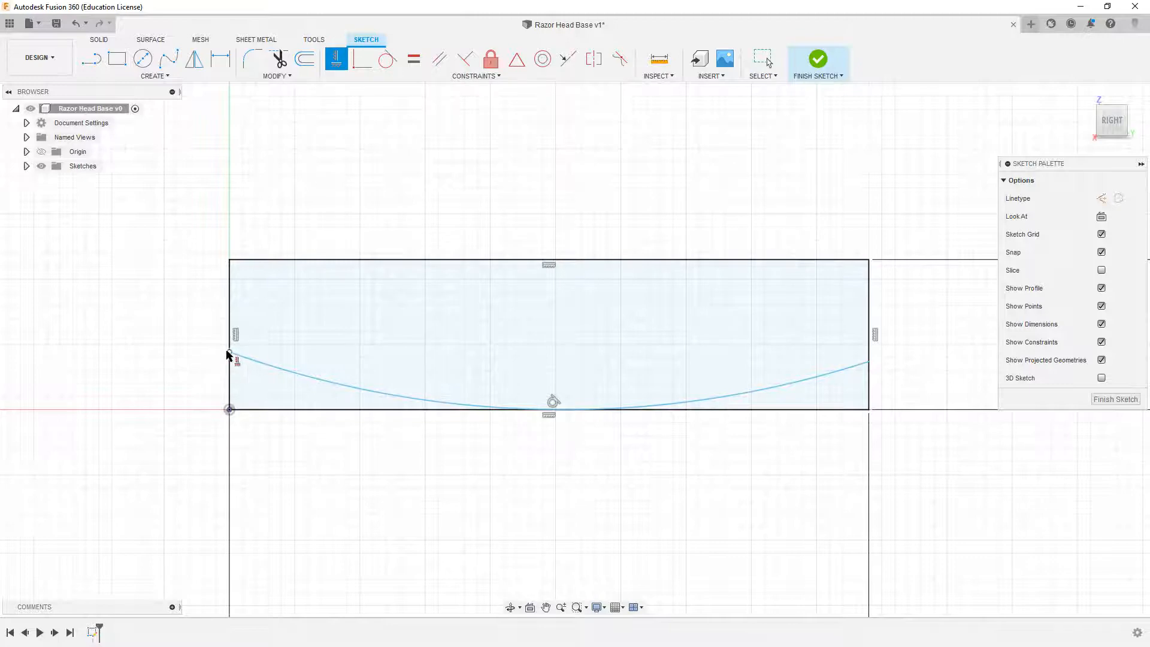
pyautogui.click(865, 364)
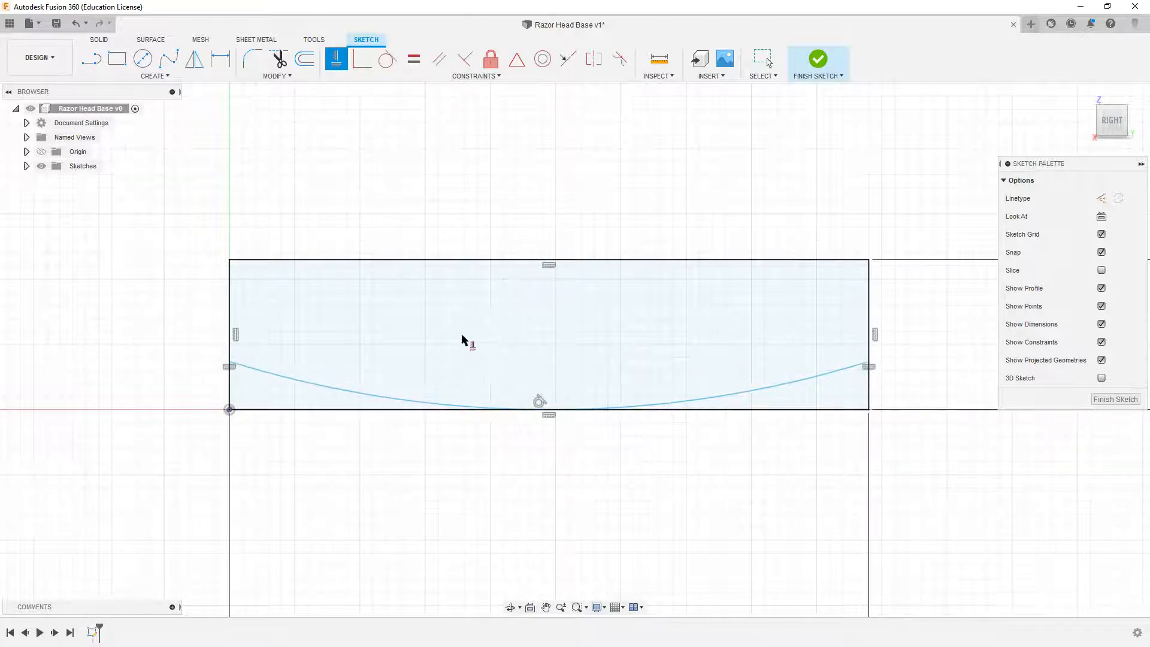
pyautogui.press('Escape')
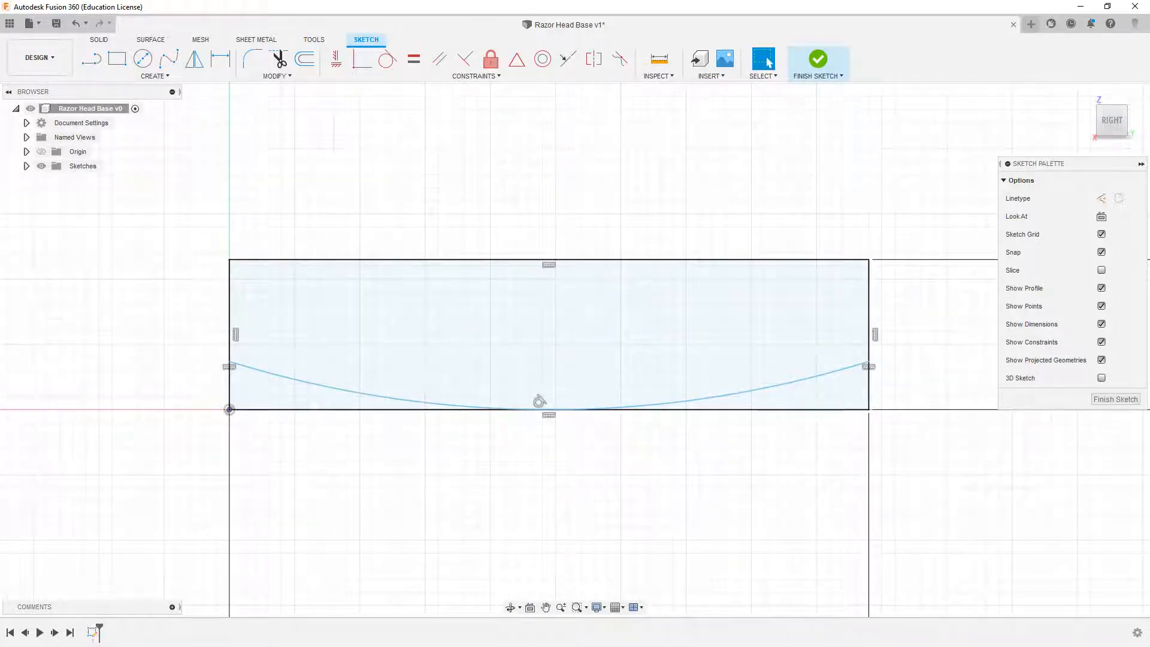
# - From the arc's left end, draw a line about 3.4 mm long at 29 degrees, a horizontal line, and a vertical line about 1.2 mm up
pyautogui.press('l')
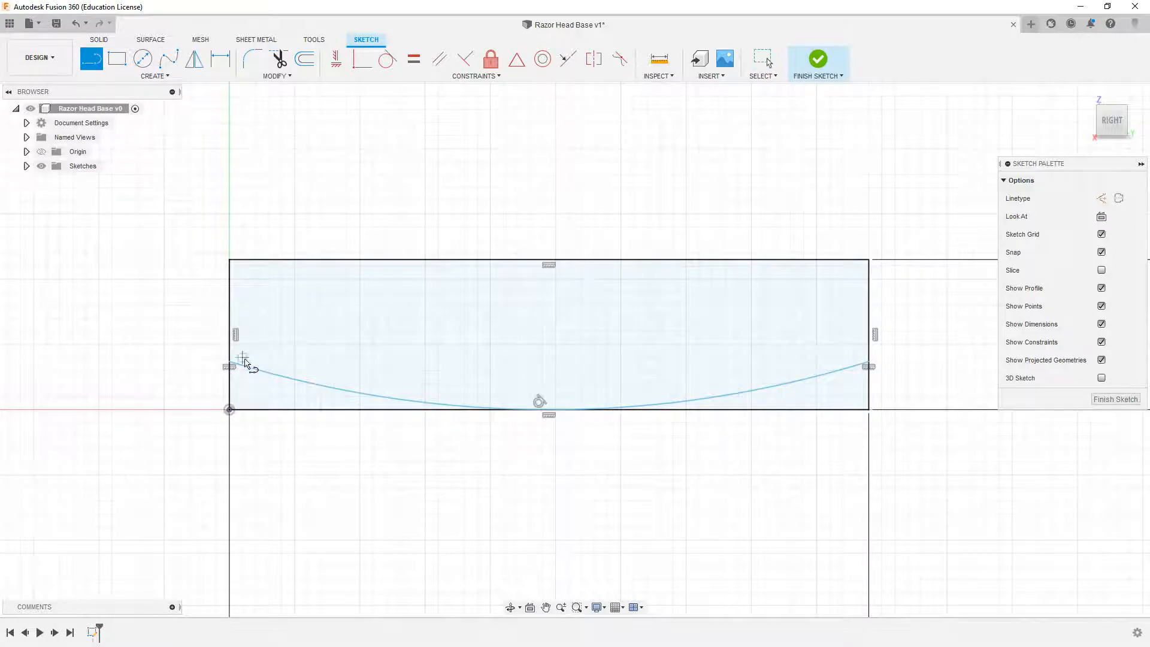
pyautogui.click(230, 365)
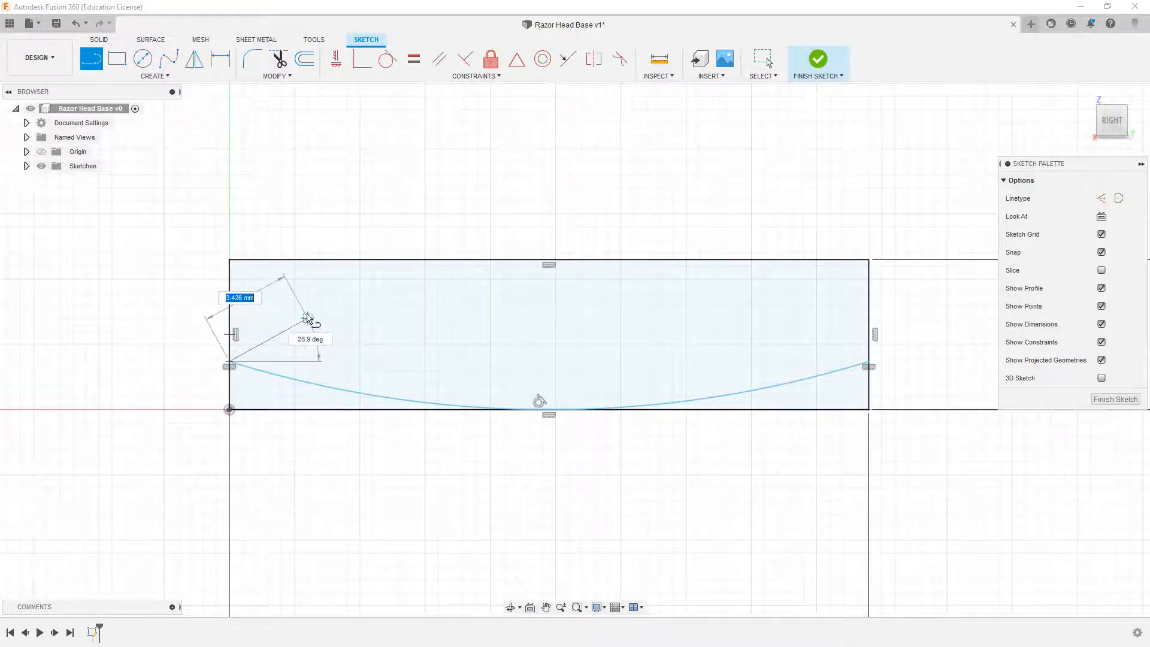
pyautogui.click(308, 318)
pyautogui.click(413, 319)
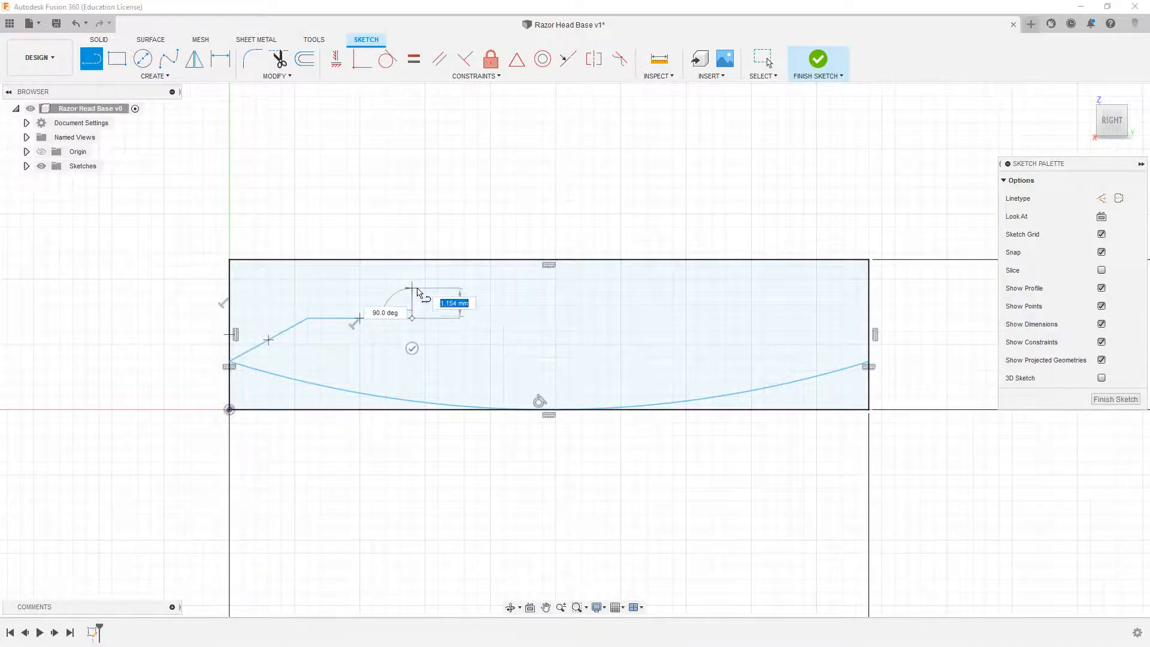
pyautogui.click(442, 288)
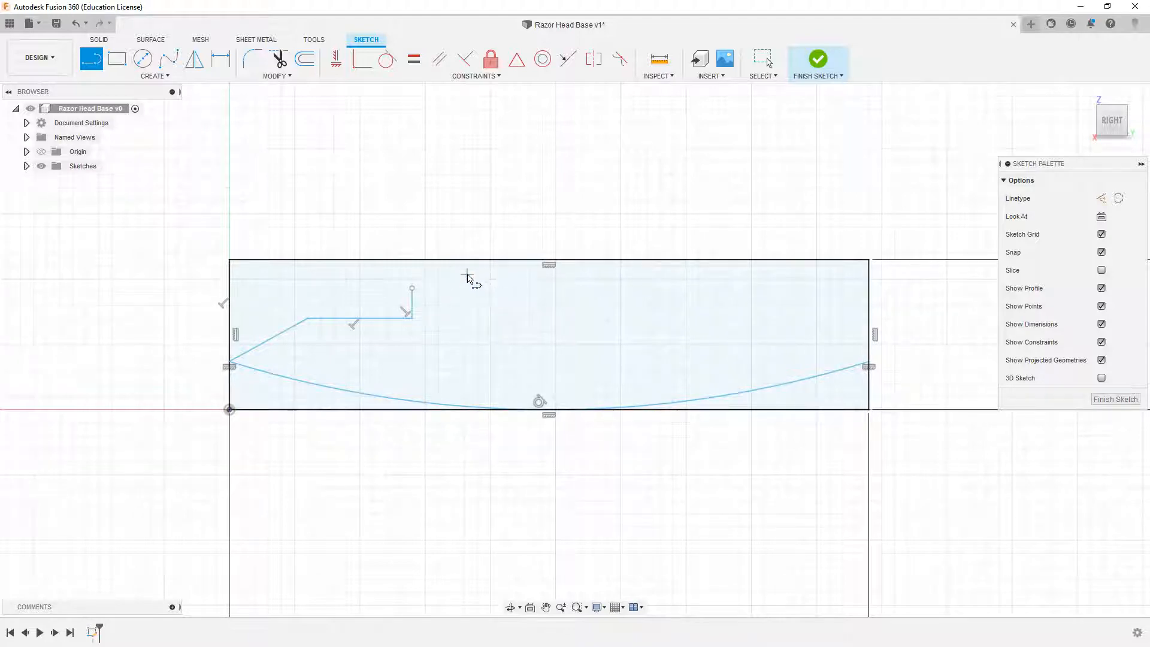
# - Draw an open channel near the rectangle's top middle: a down-slope about 2.1 mm long, a horizontal floor and an up-slope
pyautogui.click(468, 274)
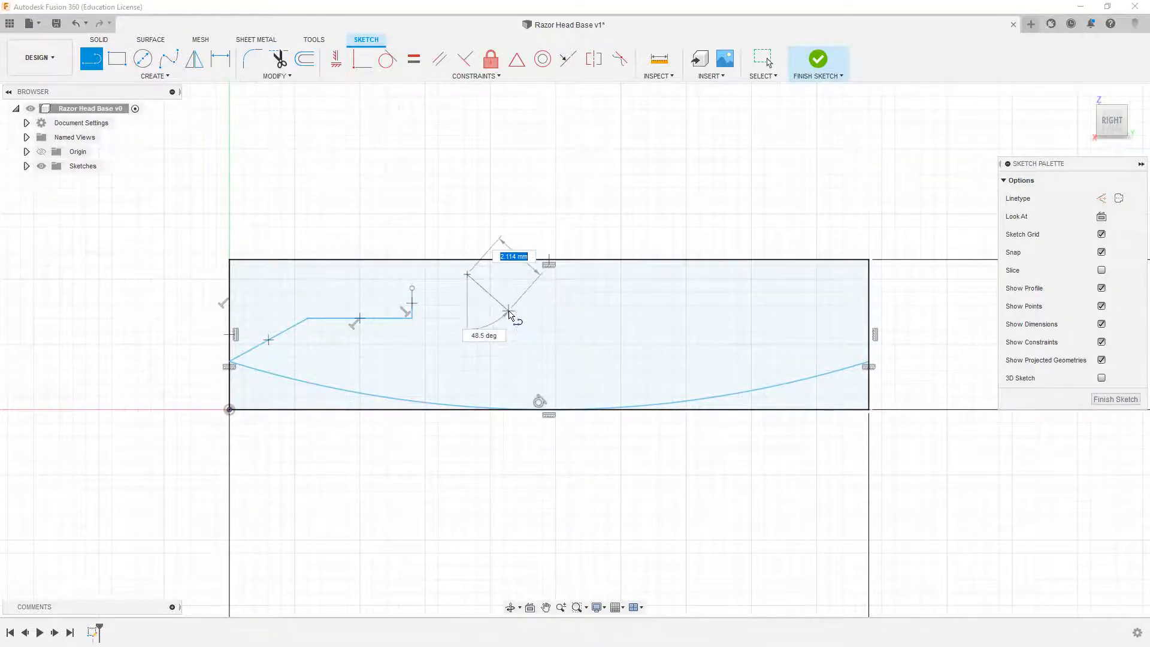
pyautogui.click(508, 310)
pyautogui.click(672, 311)
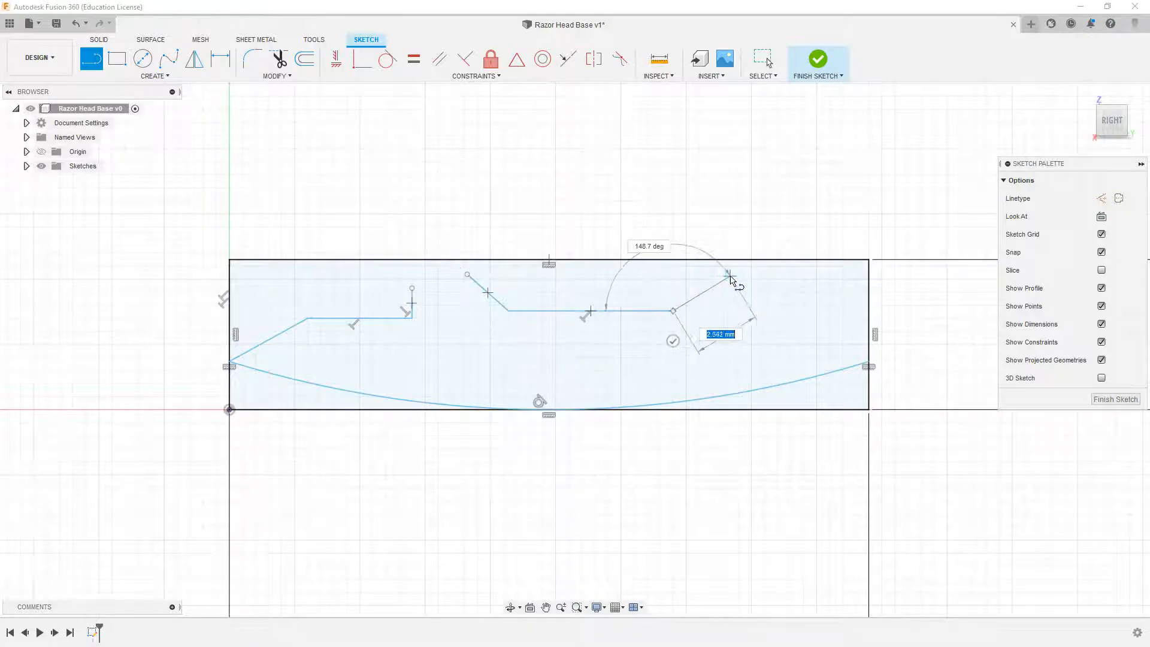
pyautogui.click(730, 275)
pyautogui.press('Escape')
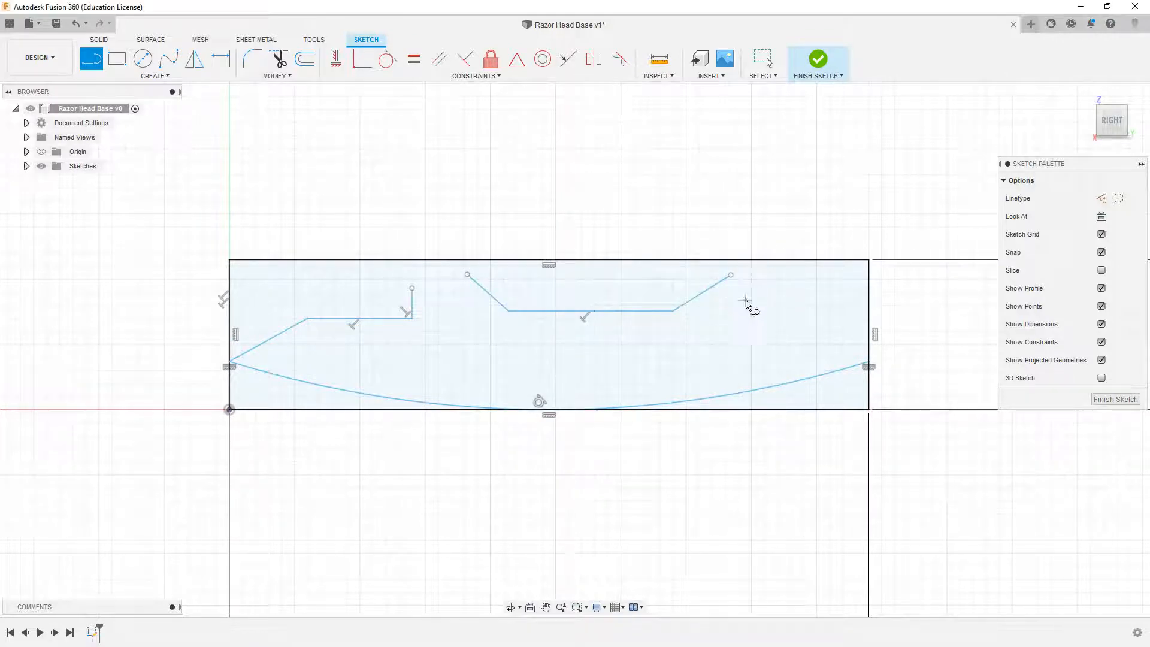
# - From the arc's right end, draw a slanted line about 2.1 mm long, a horizontal line inward and a short vertical line up
pyautogui.click(869, 363)
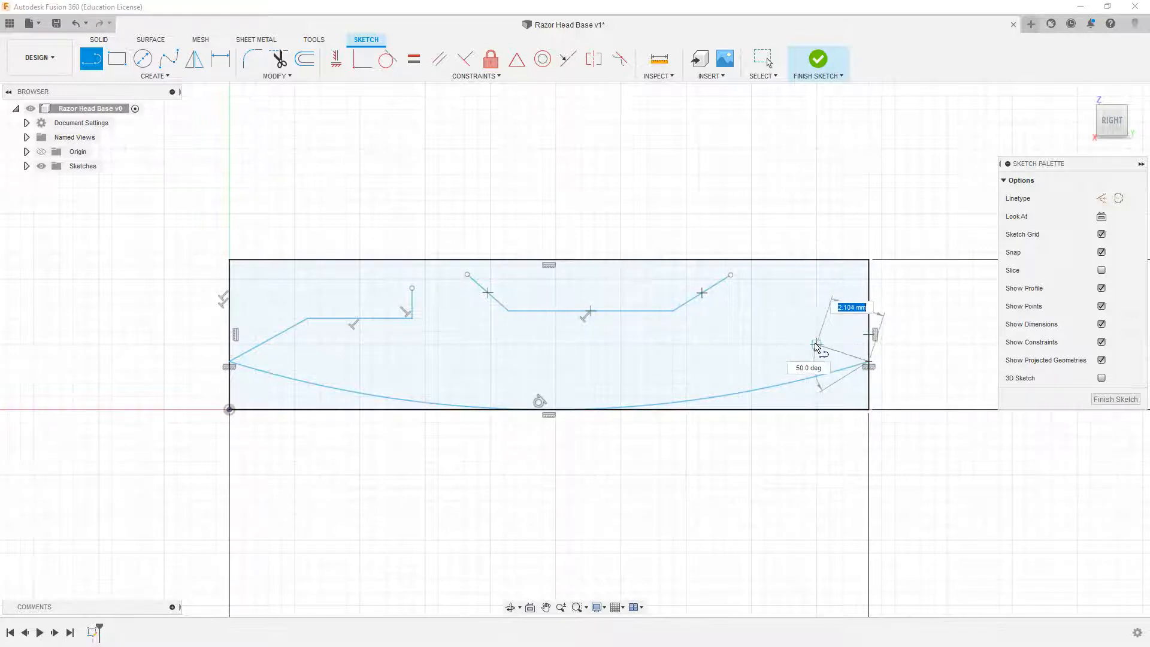
pyautogui.click(816, 344)
pyautogui.click(764, 344)
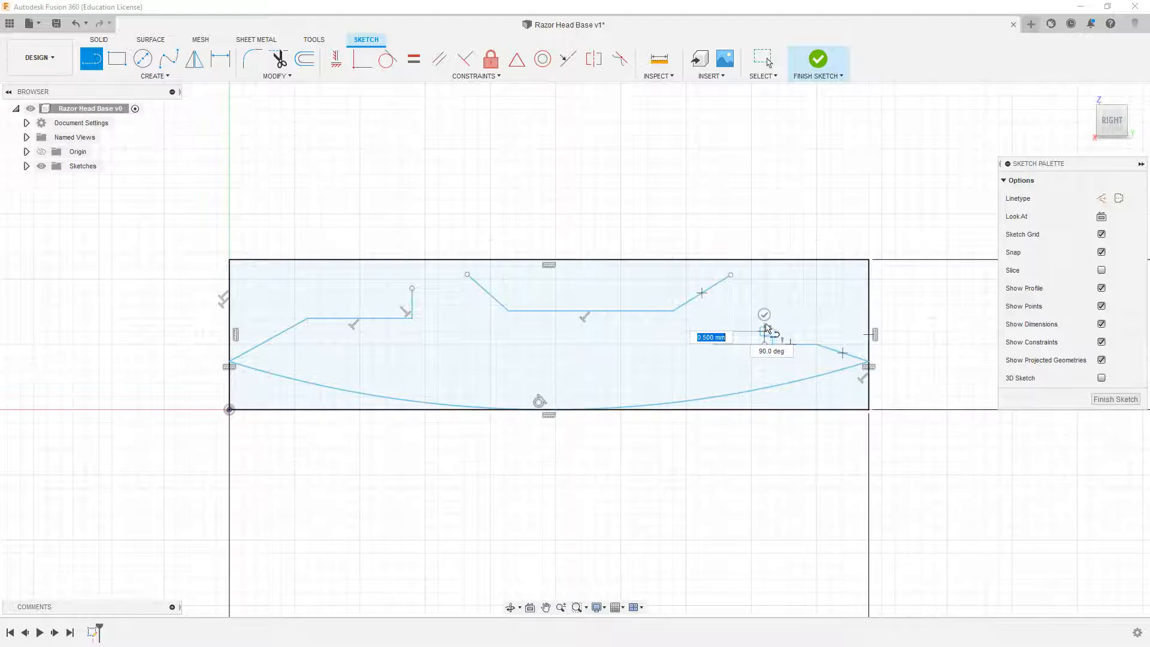
pyautogui.click(765, 326)
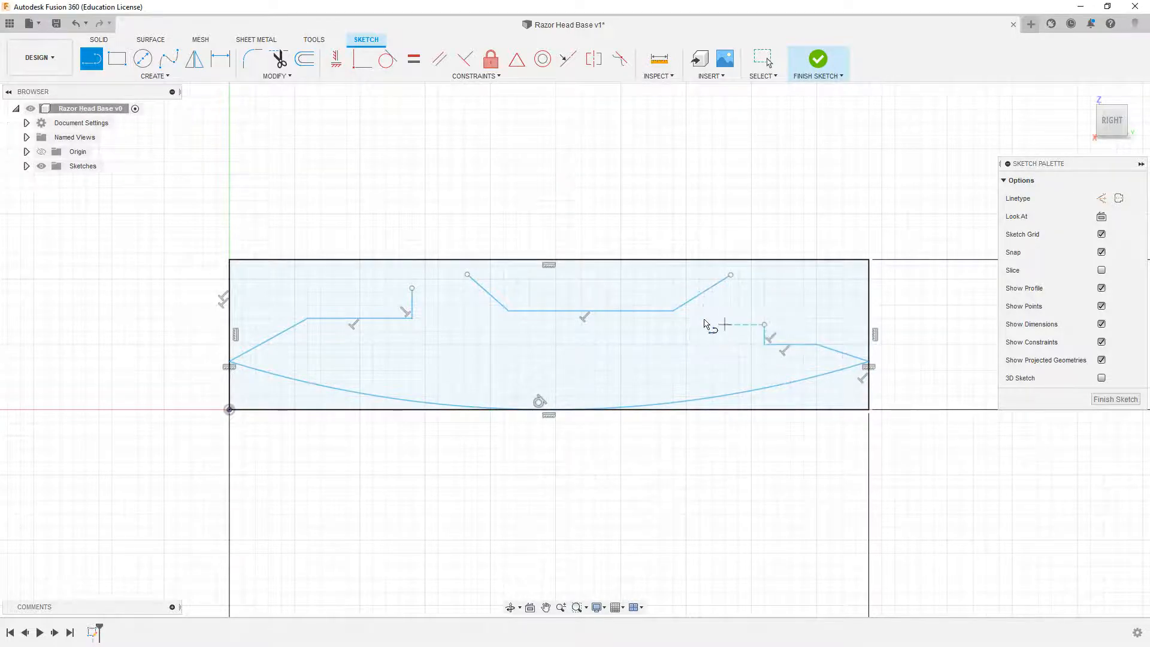
# - Apply equal constraints to the matching left and right lines: outer slopes, horizontals, verticals, and the centre channel's two slopes
pyautogui.click(413, 58)
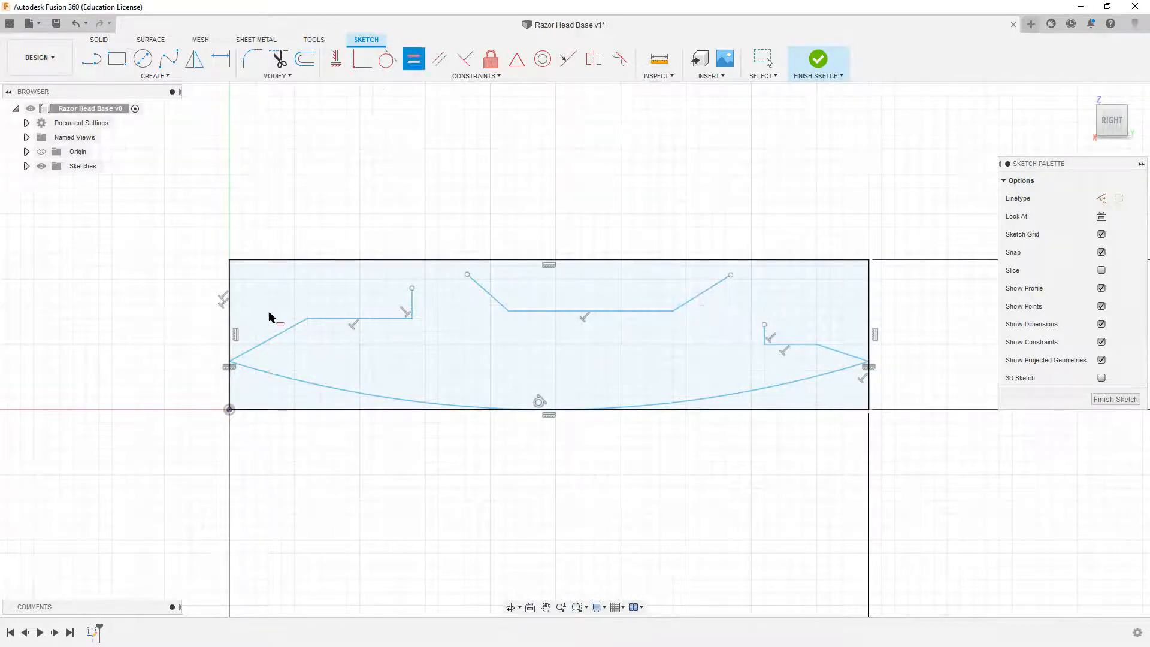
pyautogui.click(270, 342)
pyautogui.click(837, 353)
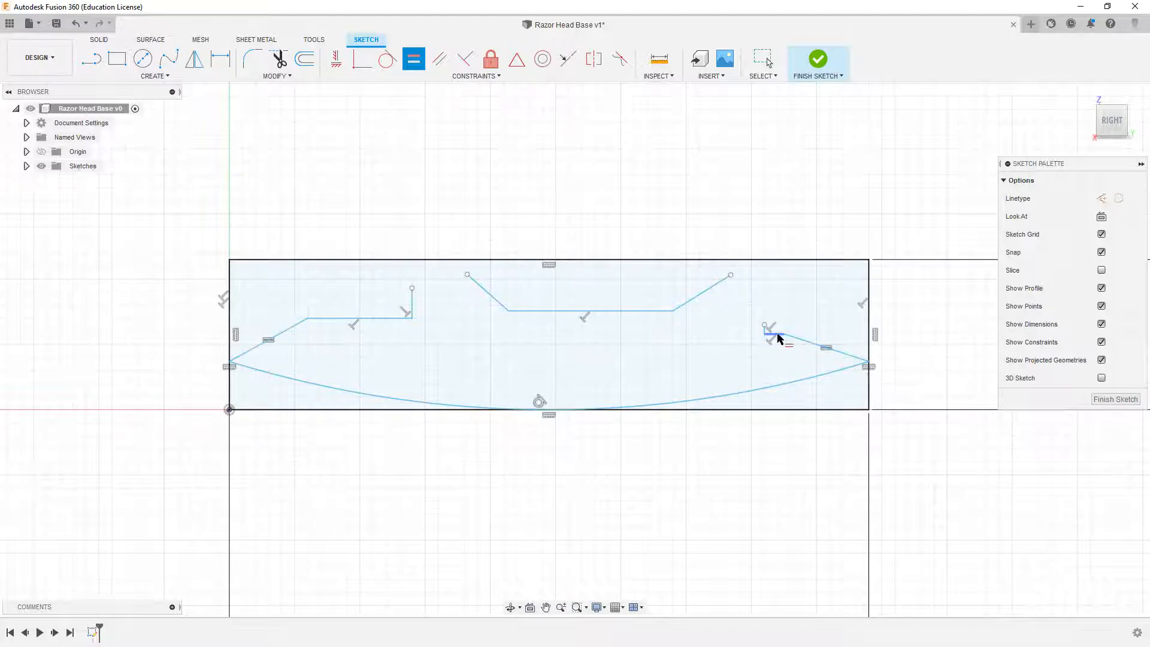
pyautogui.click(777, 337)
pyautogui.click(359, 318)
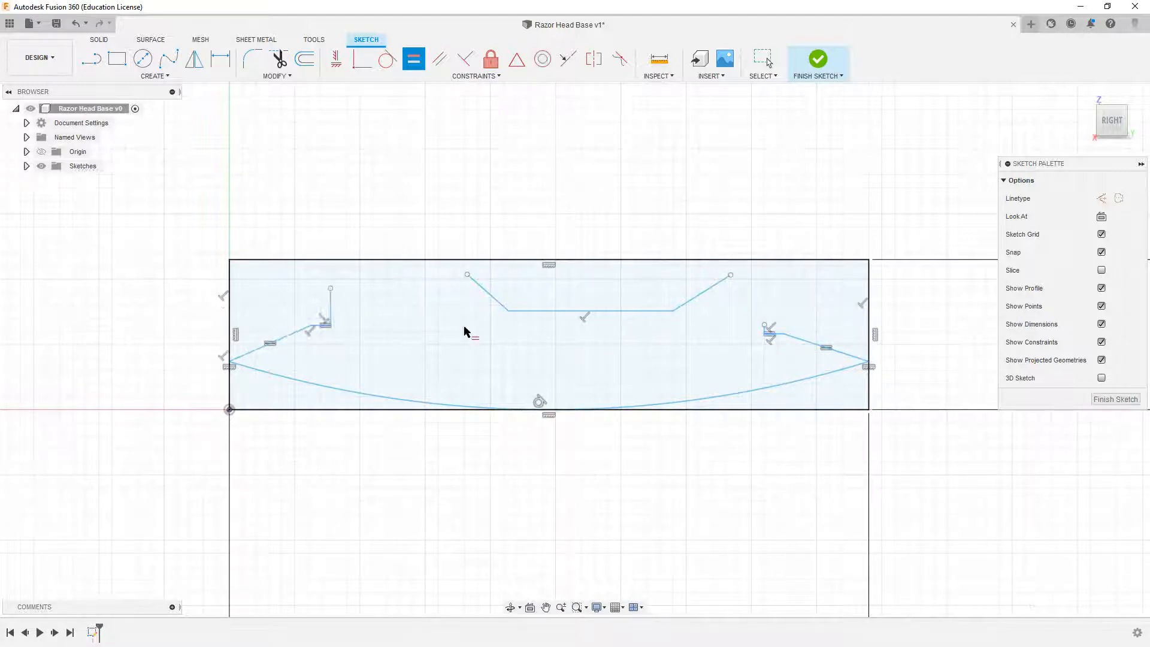
pyautogui.click(331, 310)
pyautogui.scroll(3, 765, 333)
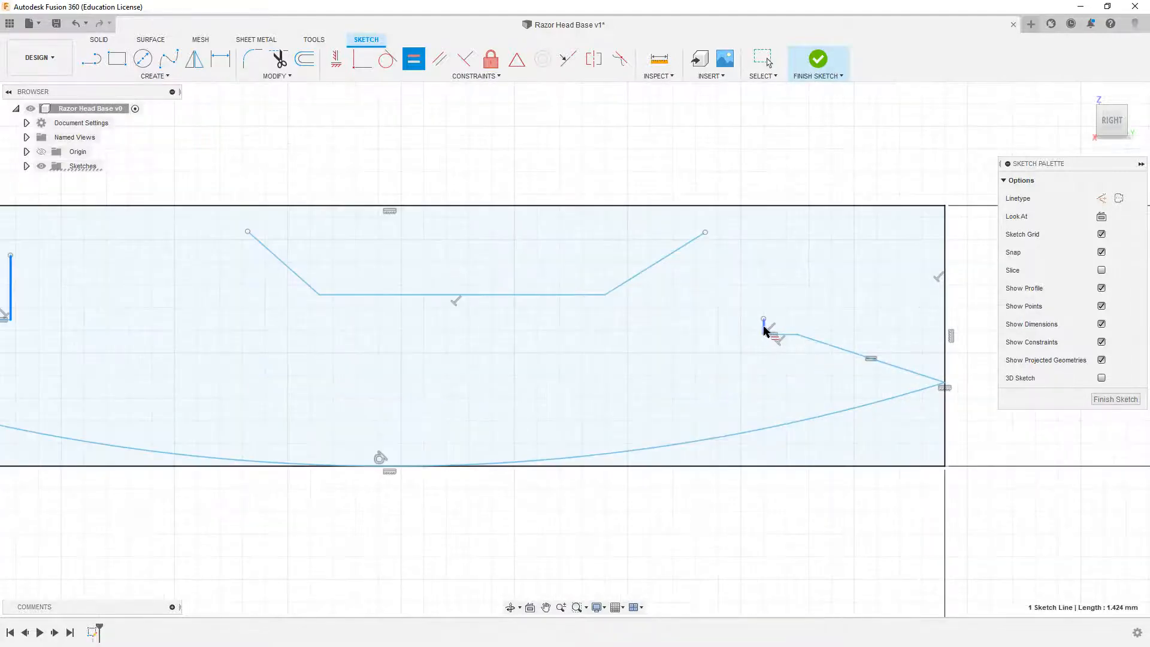
pyautogui.scroll(-3, 726, 333)
pyautogui.click(452, 296)
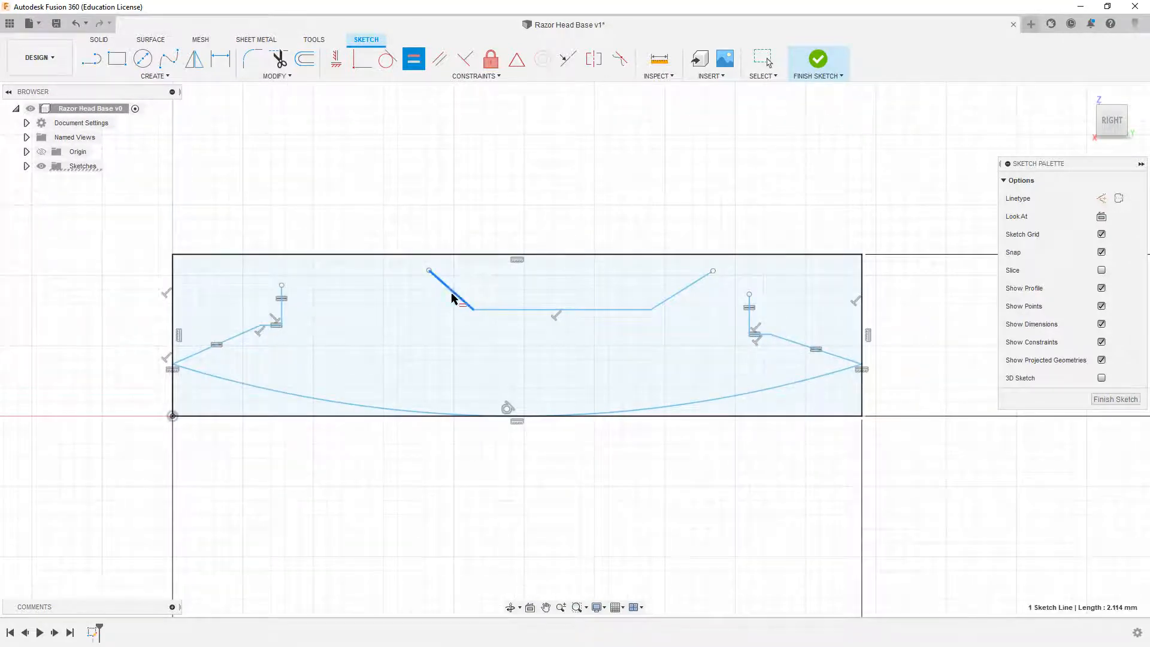
pyautogui.click(685, 296)
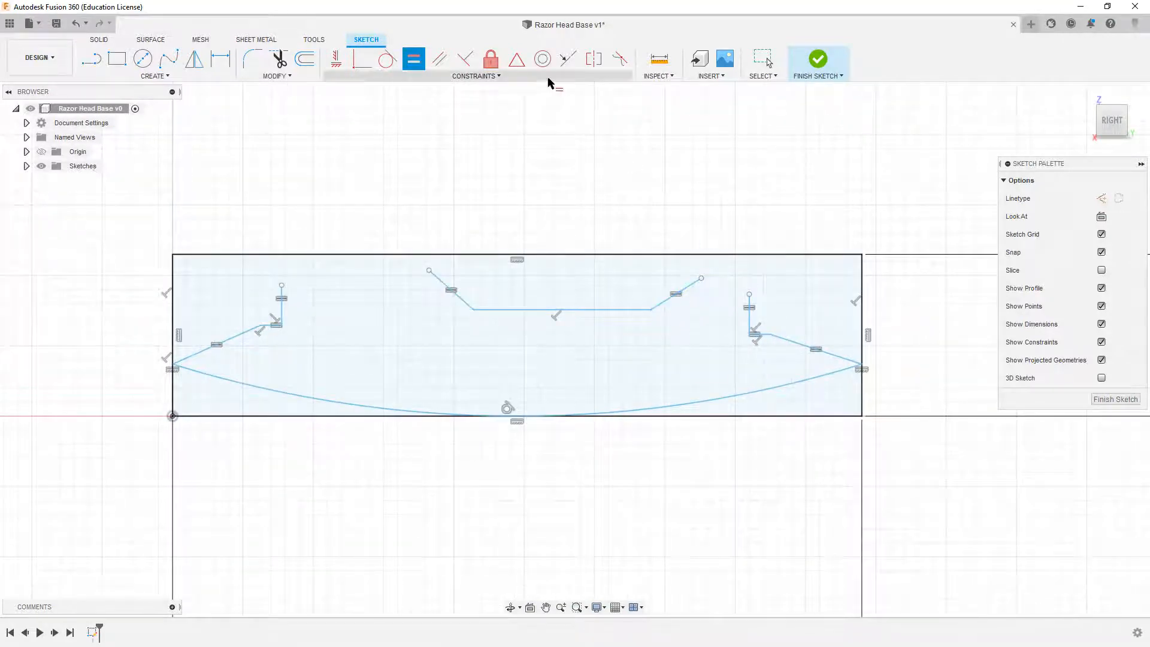
# - Horizontally align the upper ends of the two outer slopes, and try the same for the top ends of the vertical lines
pyautogui.click(336, 58)
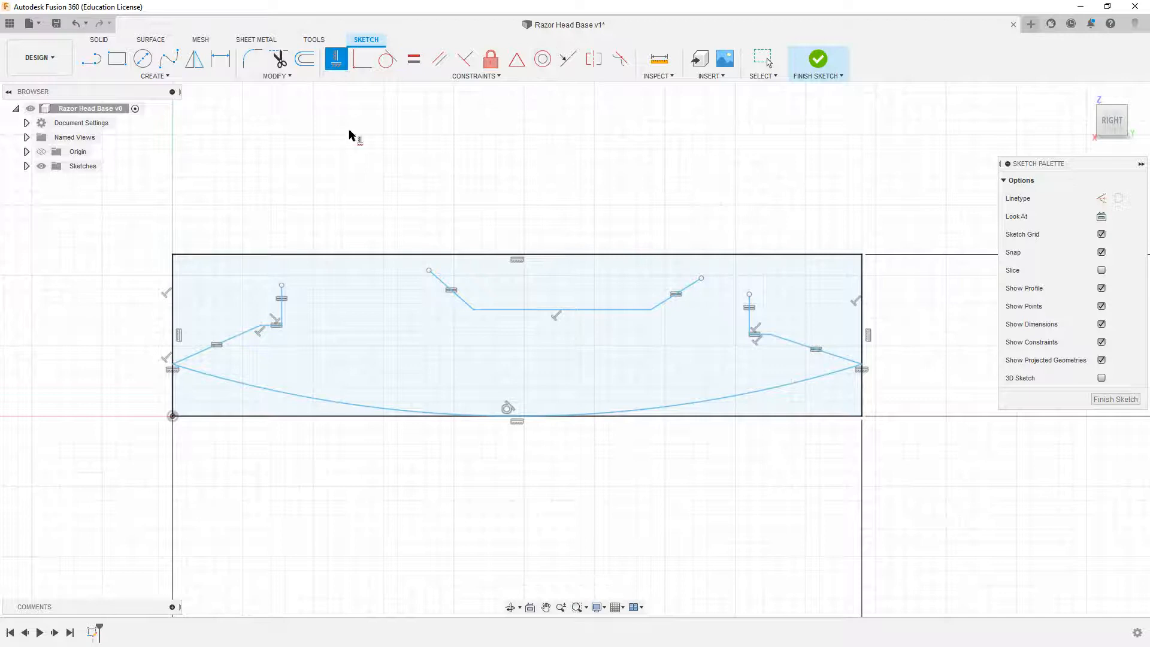
pyautogui.click(266, 330)
pyautogui.click(771, 335)
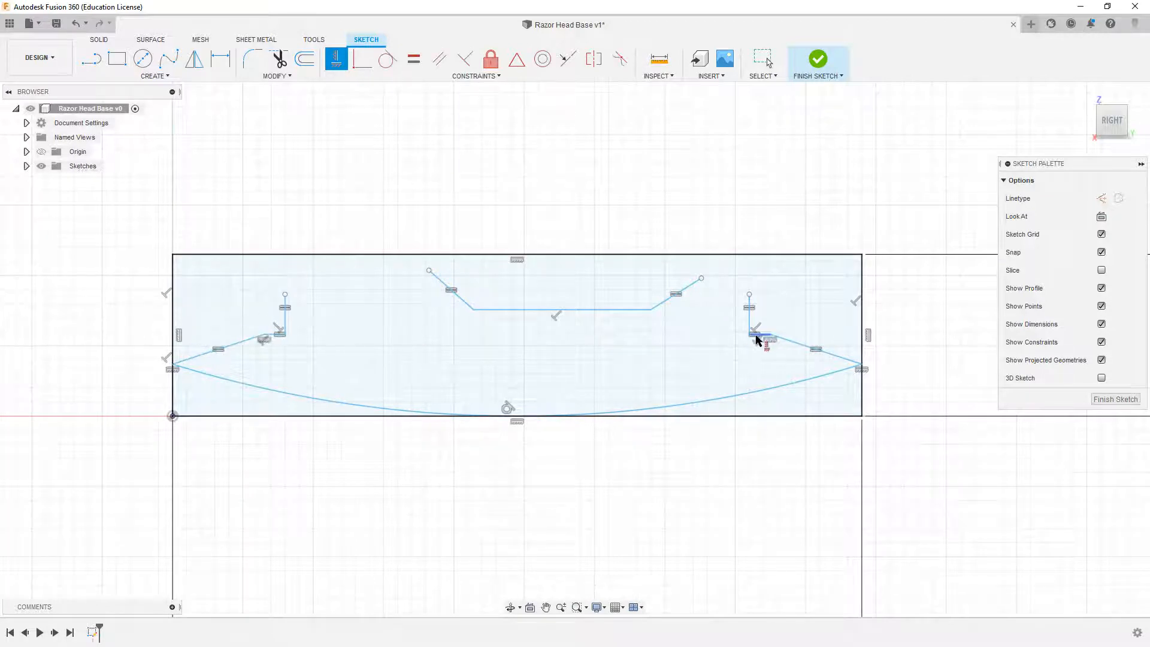
pyautogui.click(286, 295)
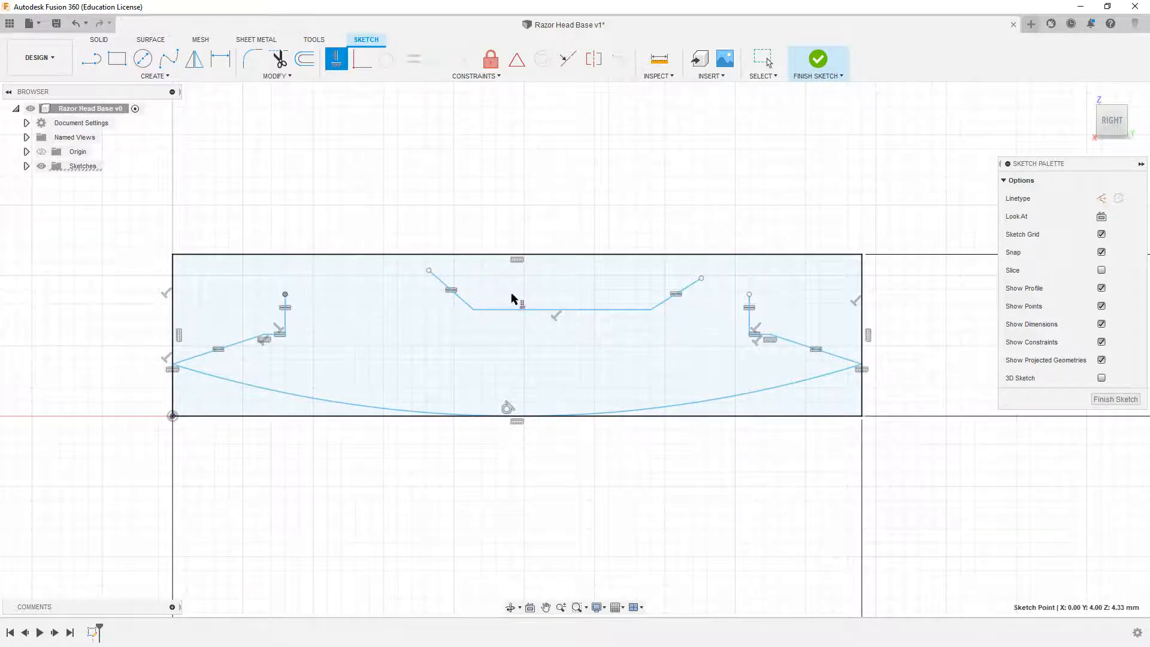
pyautogui.click(750, 295)
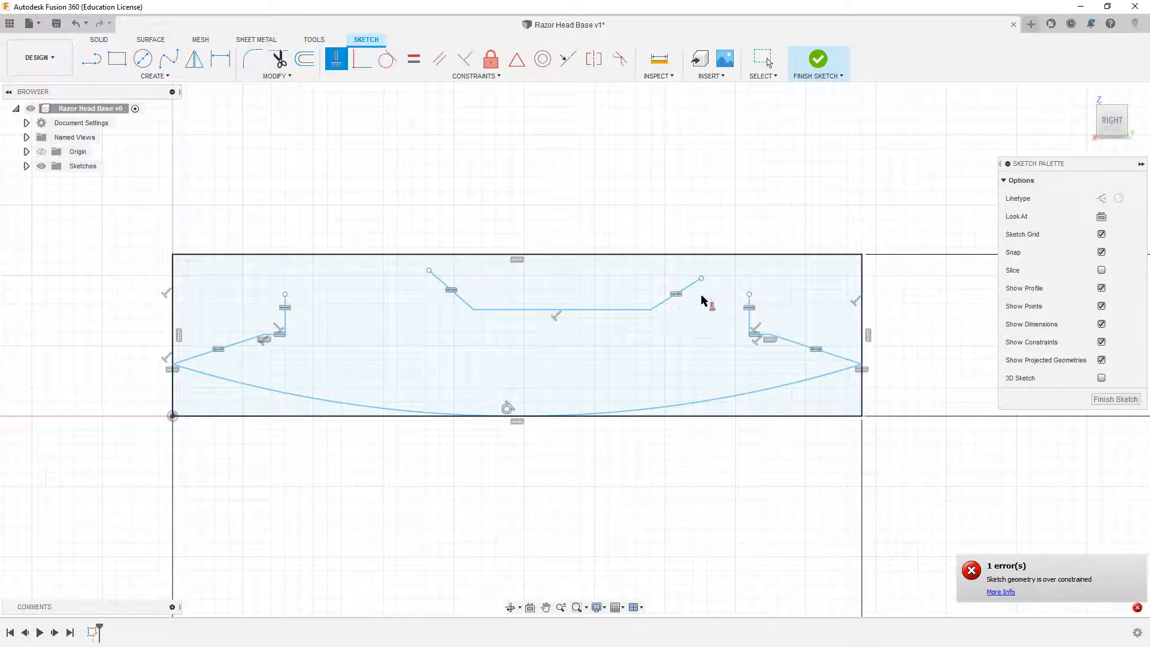
pyautogui.press('Escape')
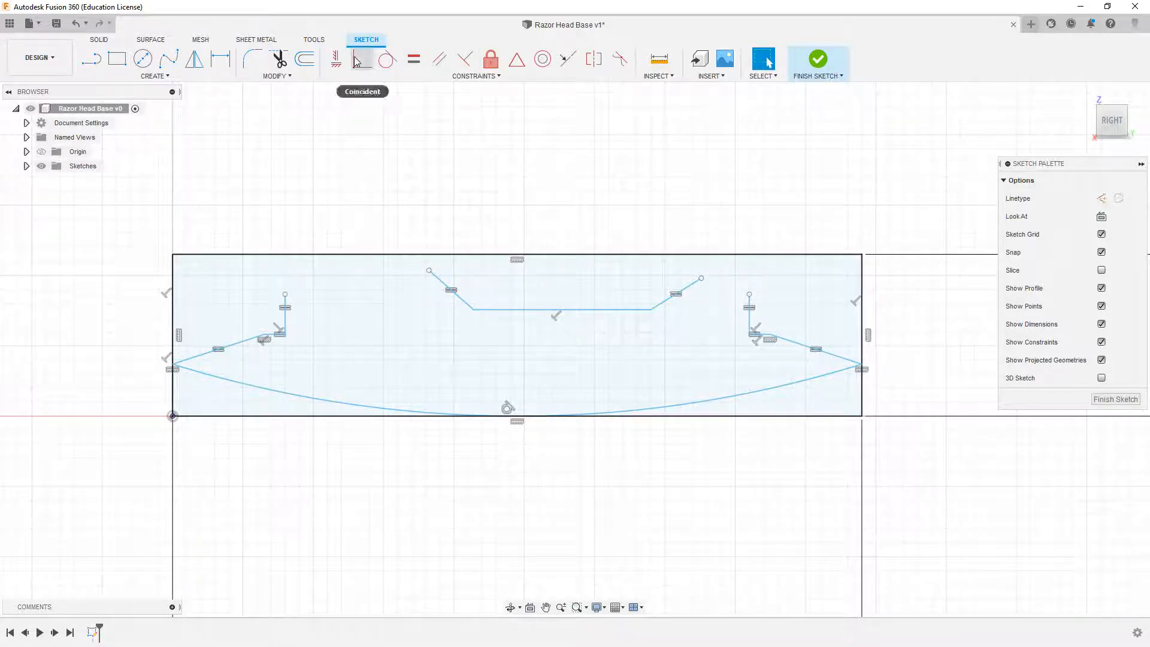
# - Constrain the centre channel's two upper endpoints to be horizontally aligned
pyautogui.click(336, 59)
pyautogui.click(429, 271)
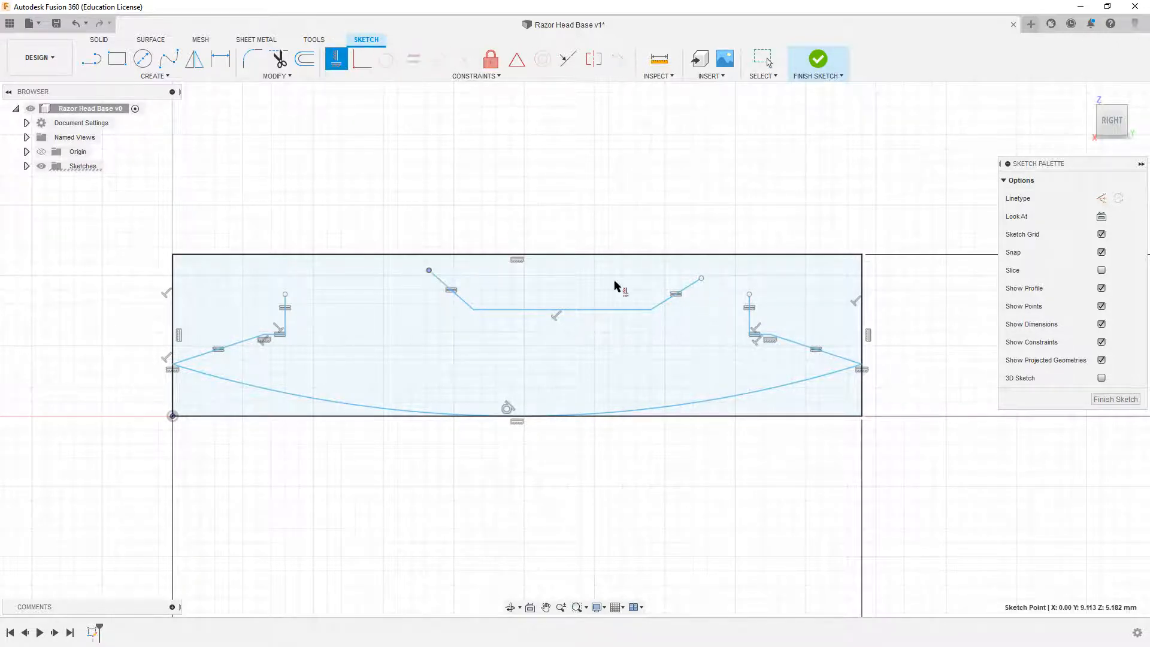
pyautogui.click(701, 278)
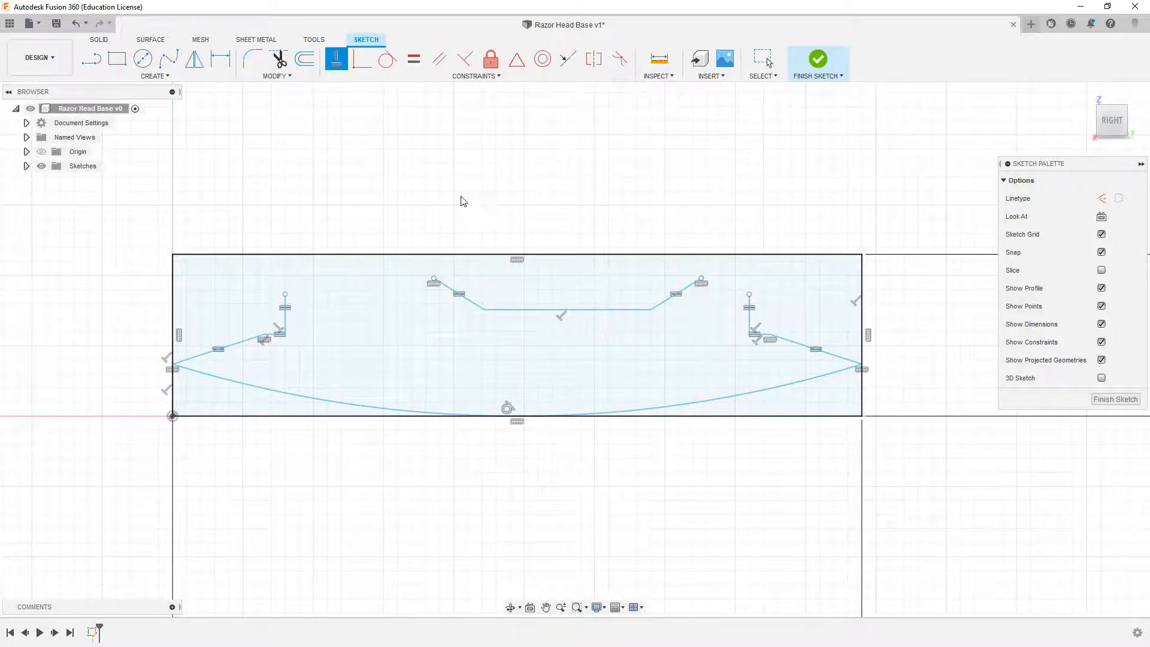
# - Remove the two short vertical lines from the side profiles and narrow the centre channel
pyautogui.press('Escape')
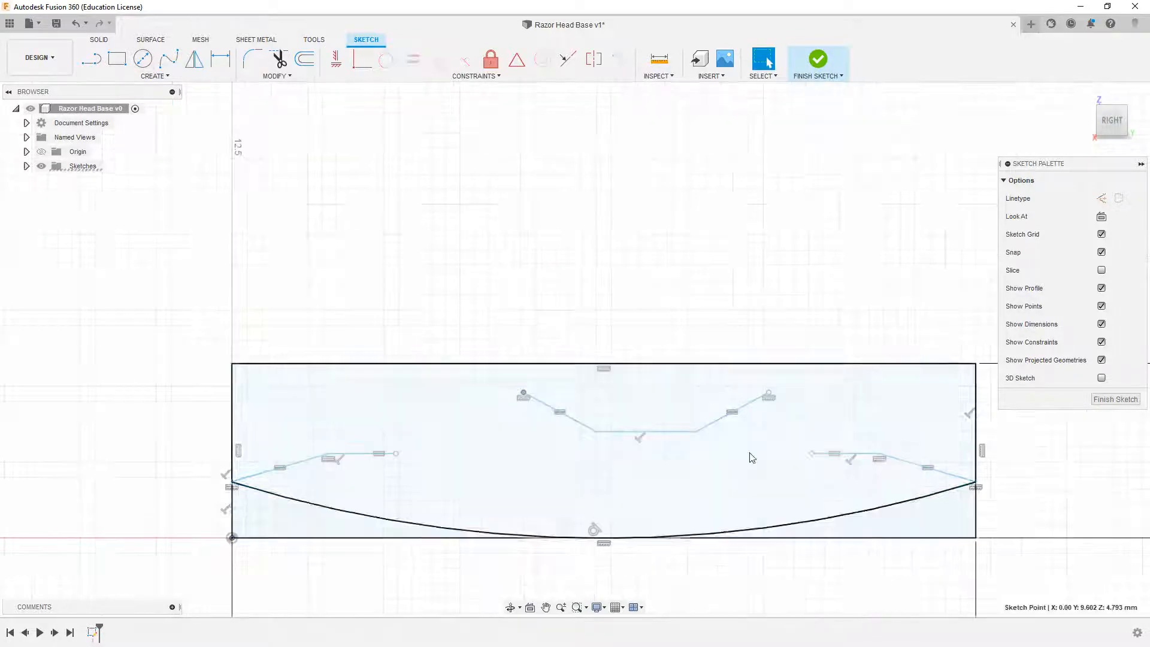
pyautogui.click(339, 451)
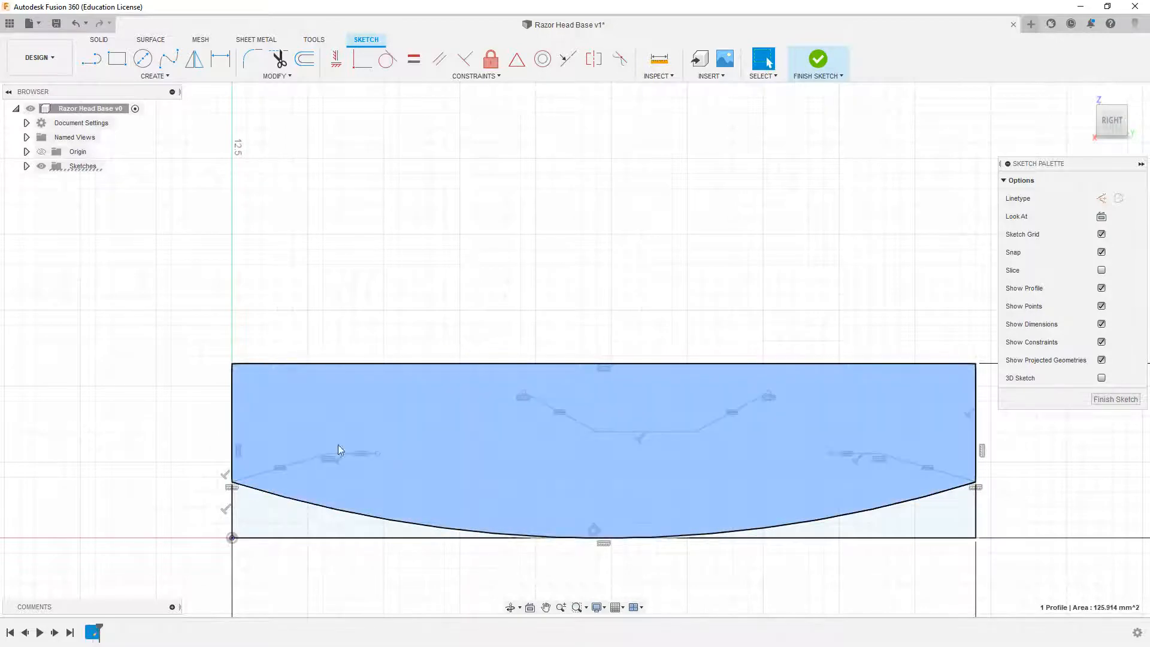
pyautogui.press('Escape')
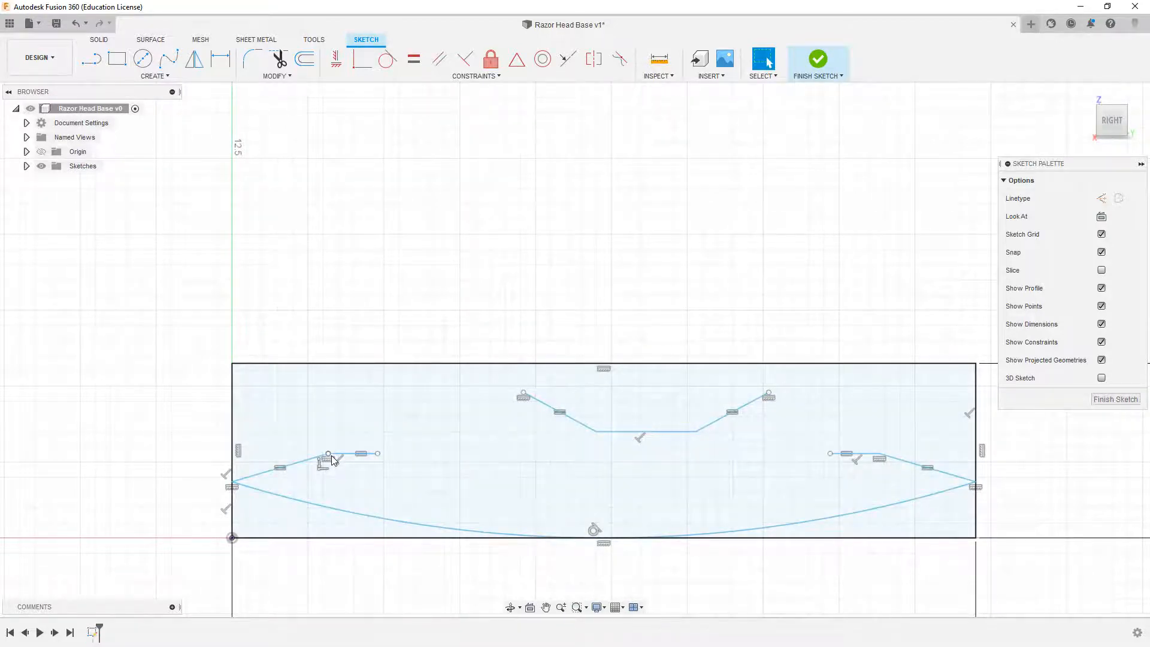
# - Dimension the left horizontal line to a length of 2.8 mm
pyautogui.press('d')
pyautogui.click(336, 454)
pyautogui.click(359, 473)
pyautogui.write('2.8')
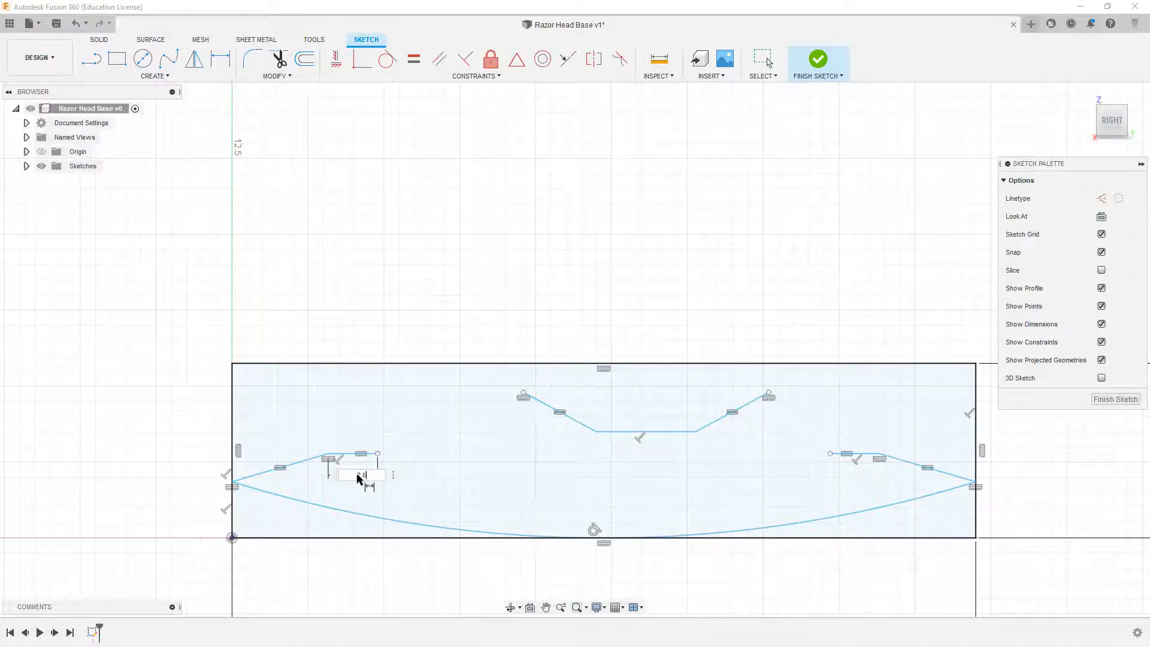
pyautogui.press('Return')
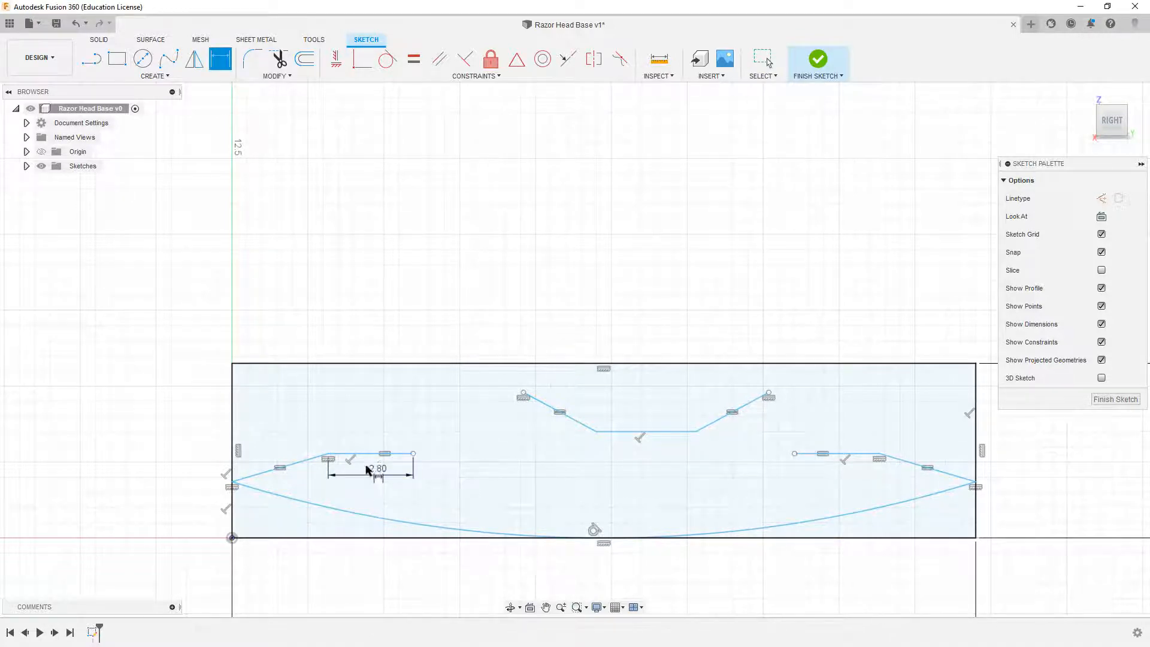
# - Dimension the horizontal distance between the upper ends of the two outer slopes to 19 mm
pyautogui.click(331, 456)
pyautogui.click(878, 456)
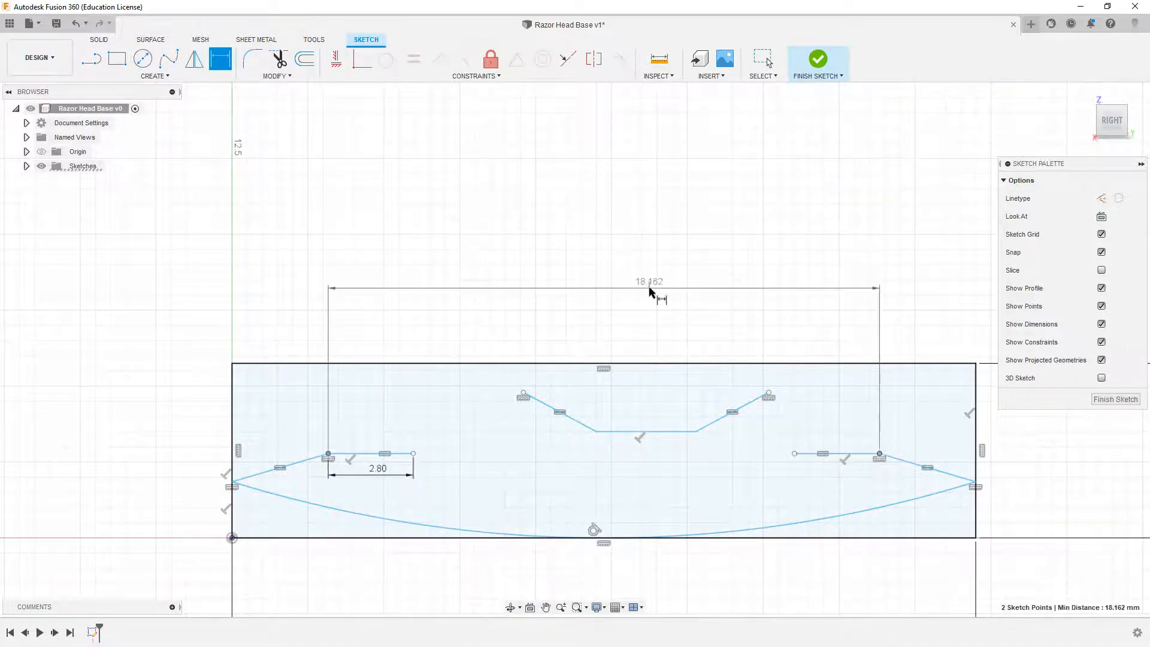
pyautogui.click(653, 290)
pyautogui.write('19')
pyautogui.press('Return')
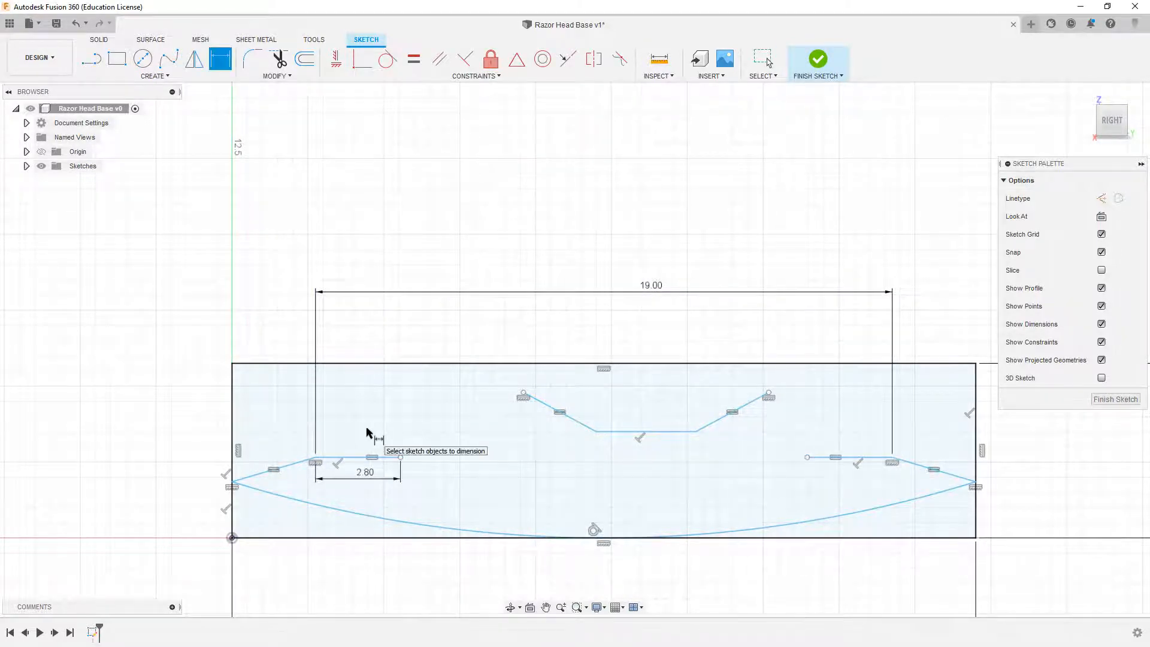
# - Dimension the vertical height of the left outer slope, from the arc's end to the slope's upper end, to 2 mm
pyautogui.click(316, 458)
pyautogui.click(232, 482)
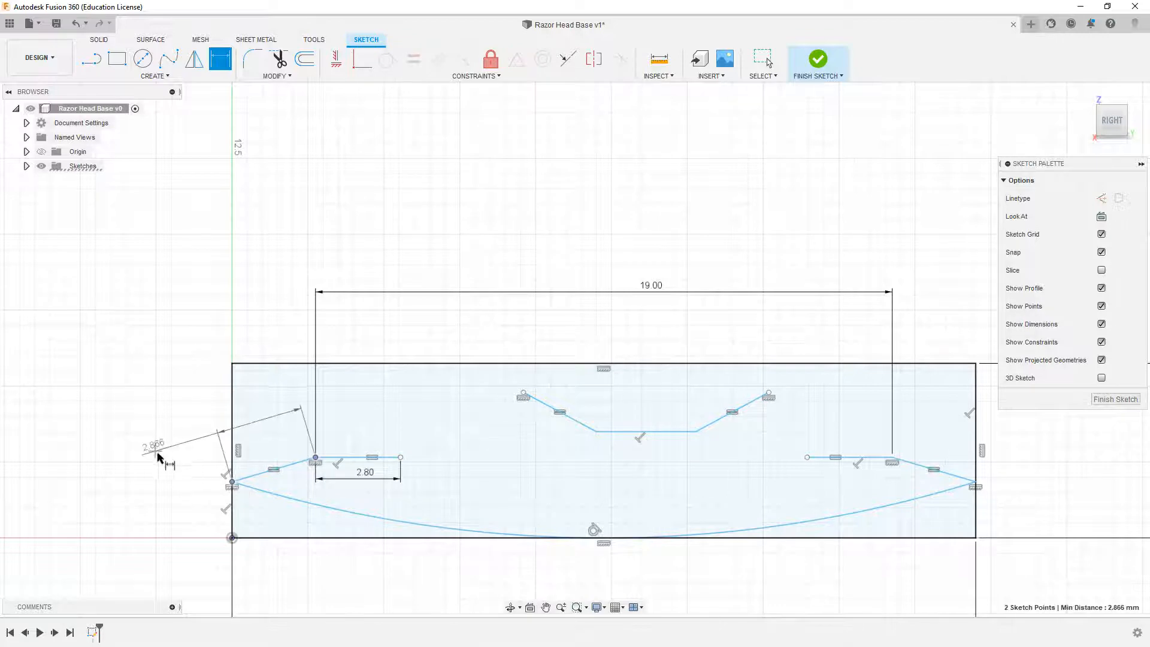
pyautogui.click(189, 467)
pyautogui.write('2')
pyautogui.press('Return')
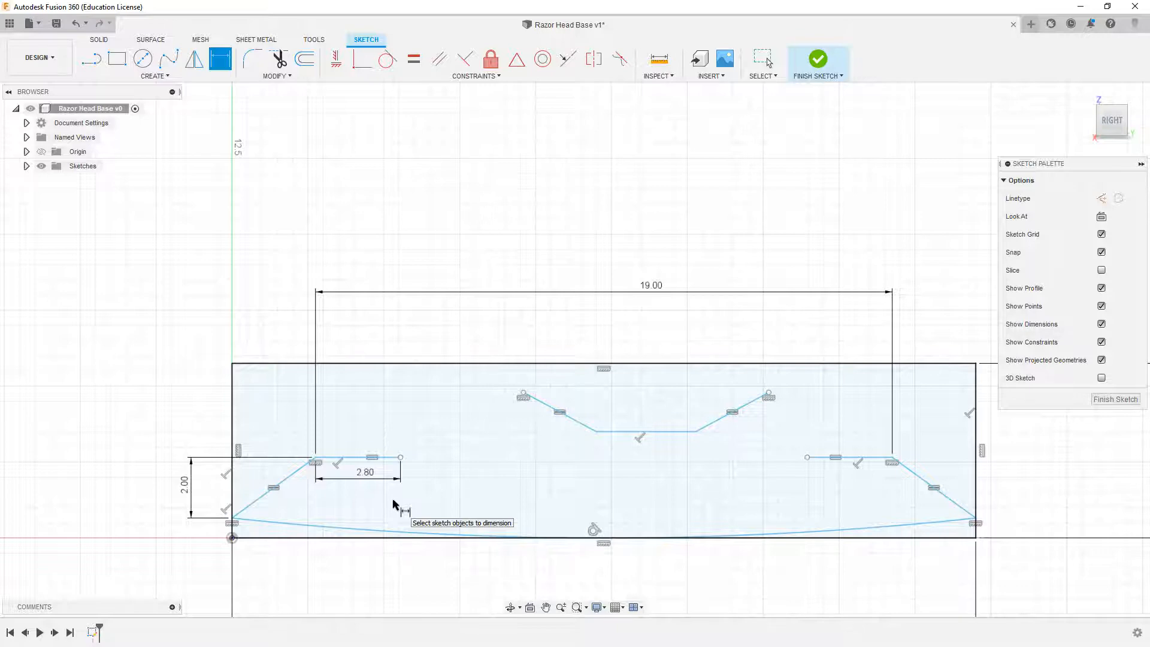
# - Dimension the height of the centre channel's upper left endpoint above the origin to 5.5 mm
pyautogui.click(232, 537)
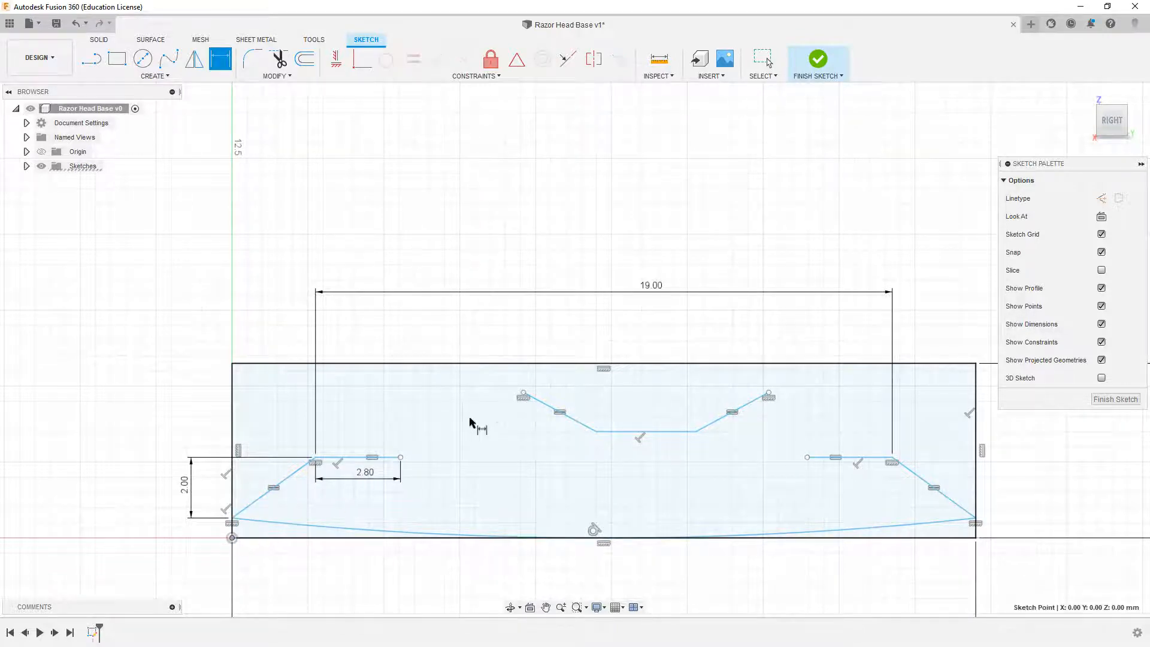
pyautogui.click(523, 392)
pyautogui.click(101, 413)
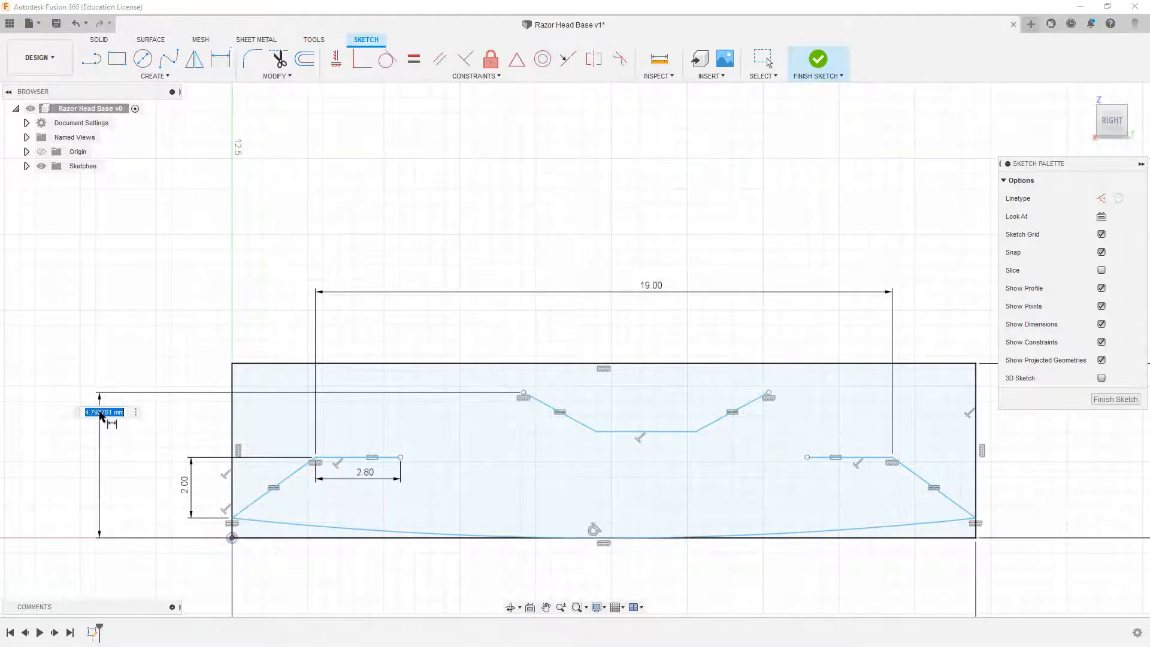
pyautogui.write('5.5')
pyautogui.press('Return')
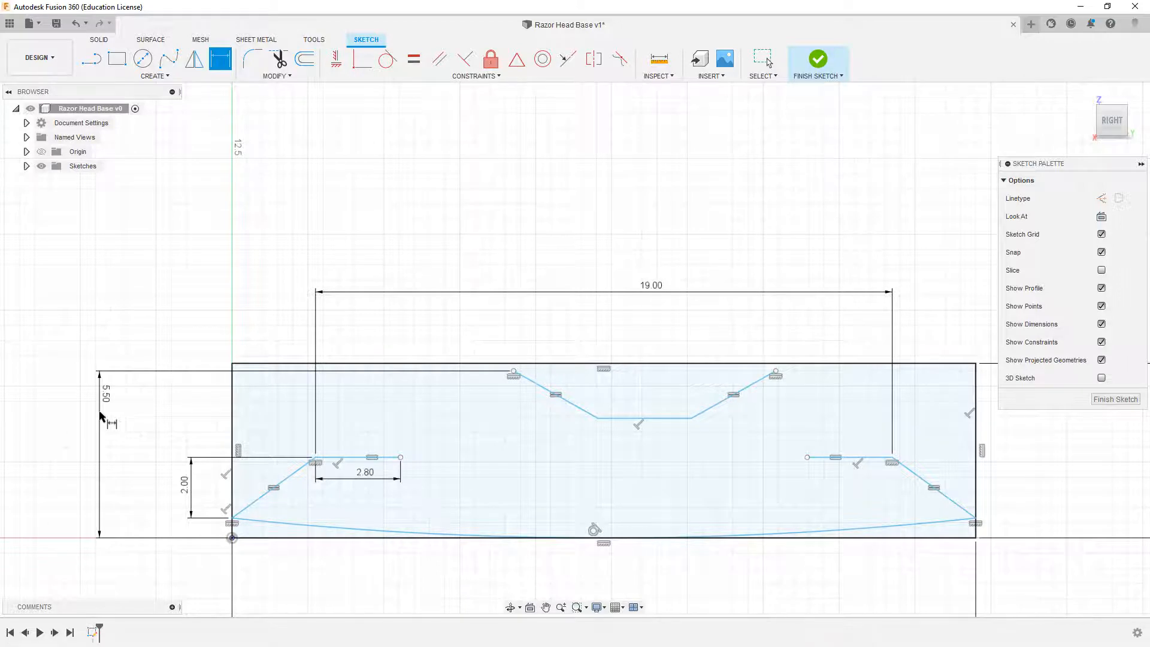
# - Dimension the height of the left outer slope's upper end above the origin to 4.75 mm
pyautogui.click(315, 457)
pyautogui.click(231, 537)
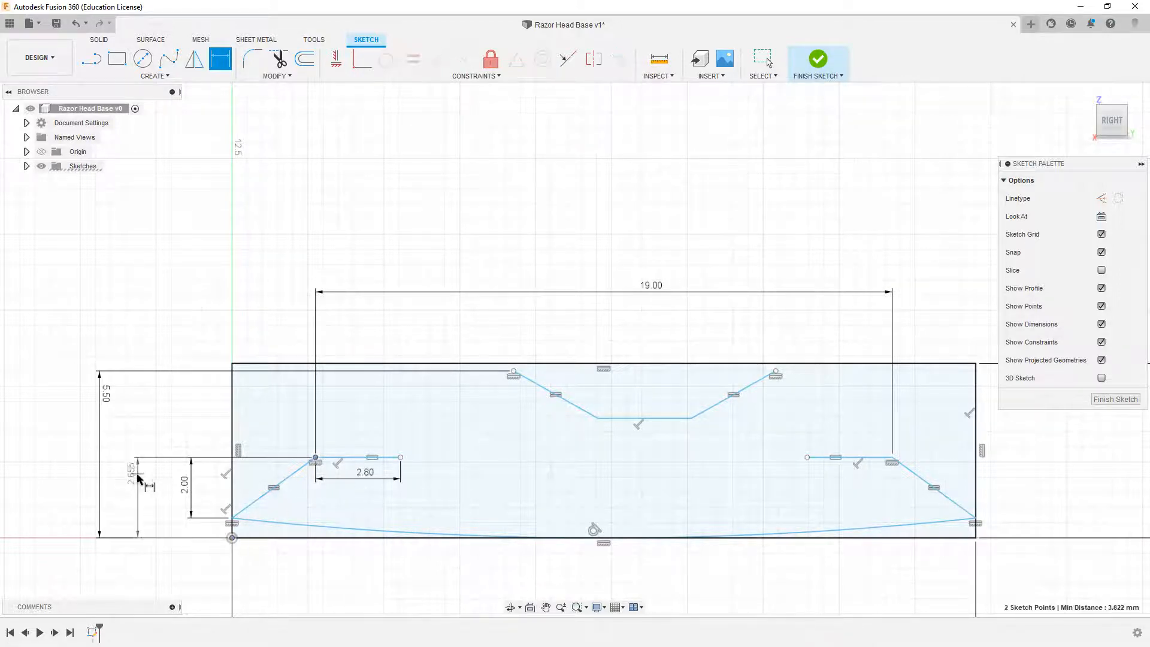
pyautogui.click(135, 479)
pyautogui.press('BackSpace')
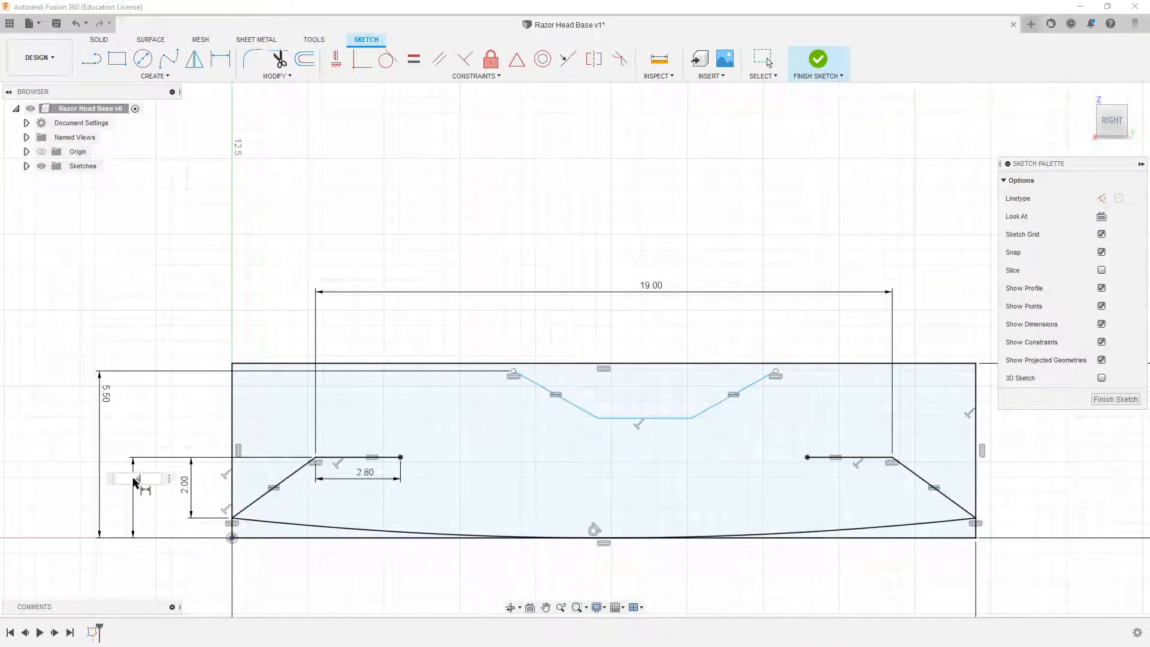
pyautogui.write('4.75')
pyautogui.press('Return')
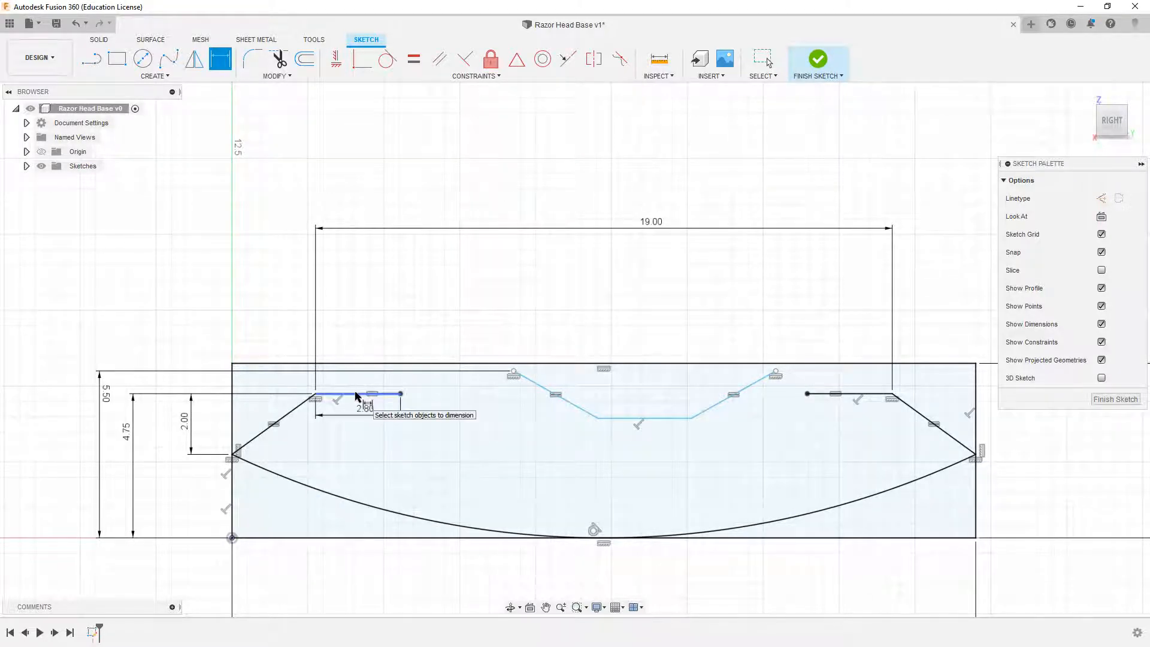
# - Try to dimension the vertical distance between the centre channel's upper left endpoint and the left ledge's inner end
pyautogui.click(514, 372)
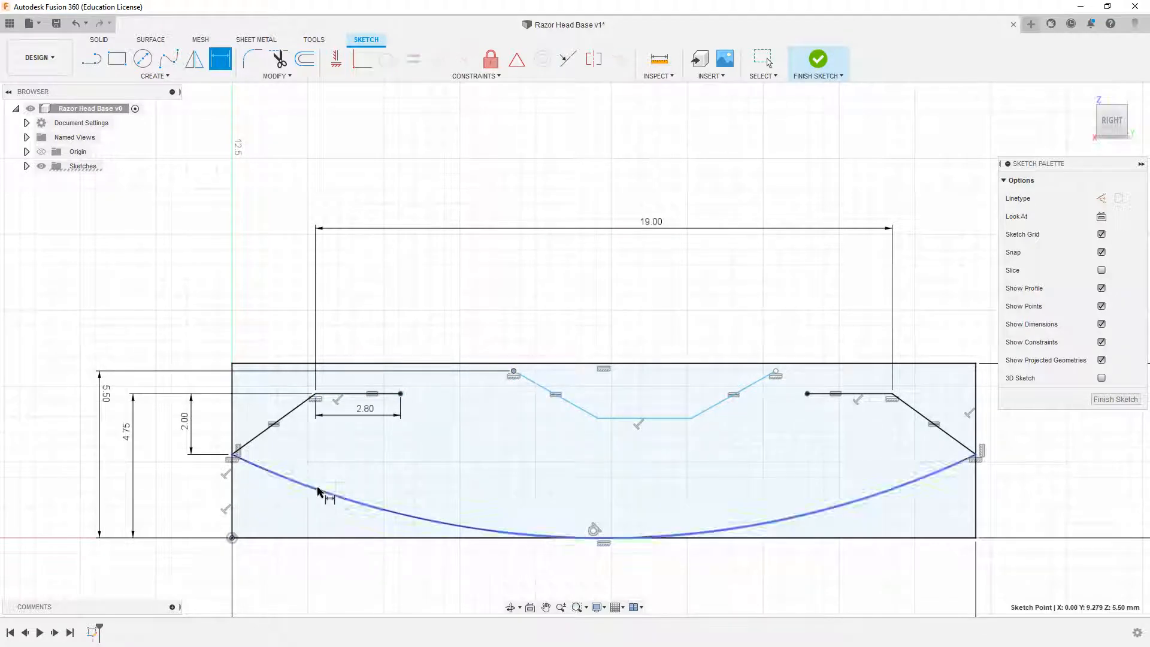
pyautogui.click(400, 394)
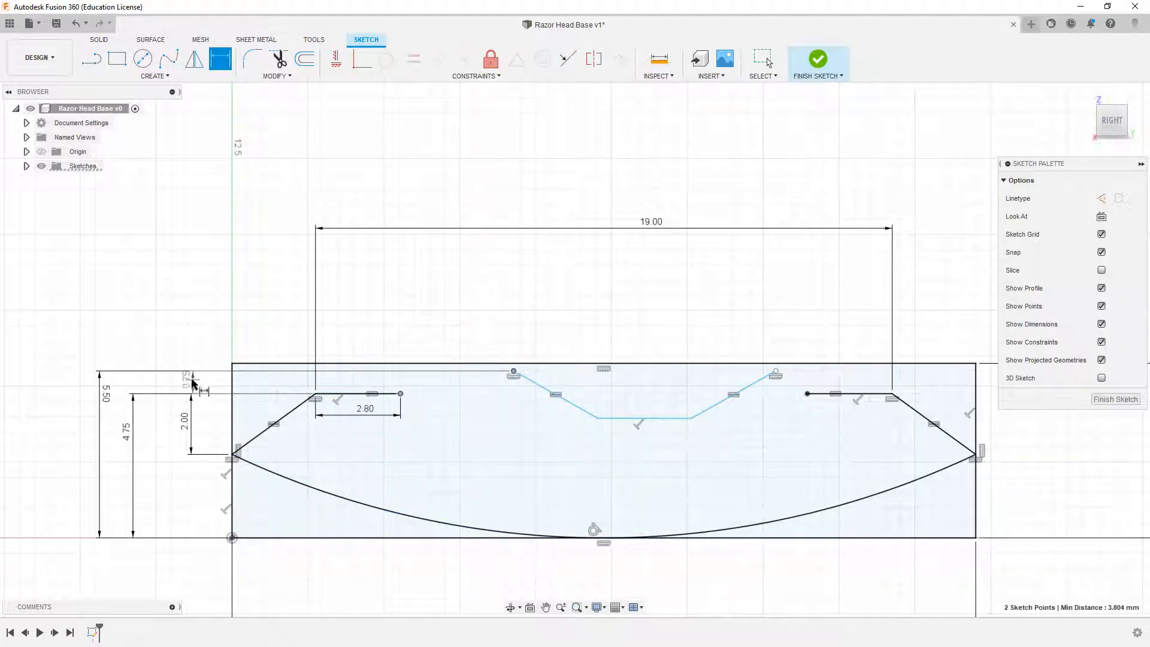
pyautogui.click(190, 385)
pyautogui.click(693, 342)
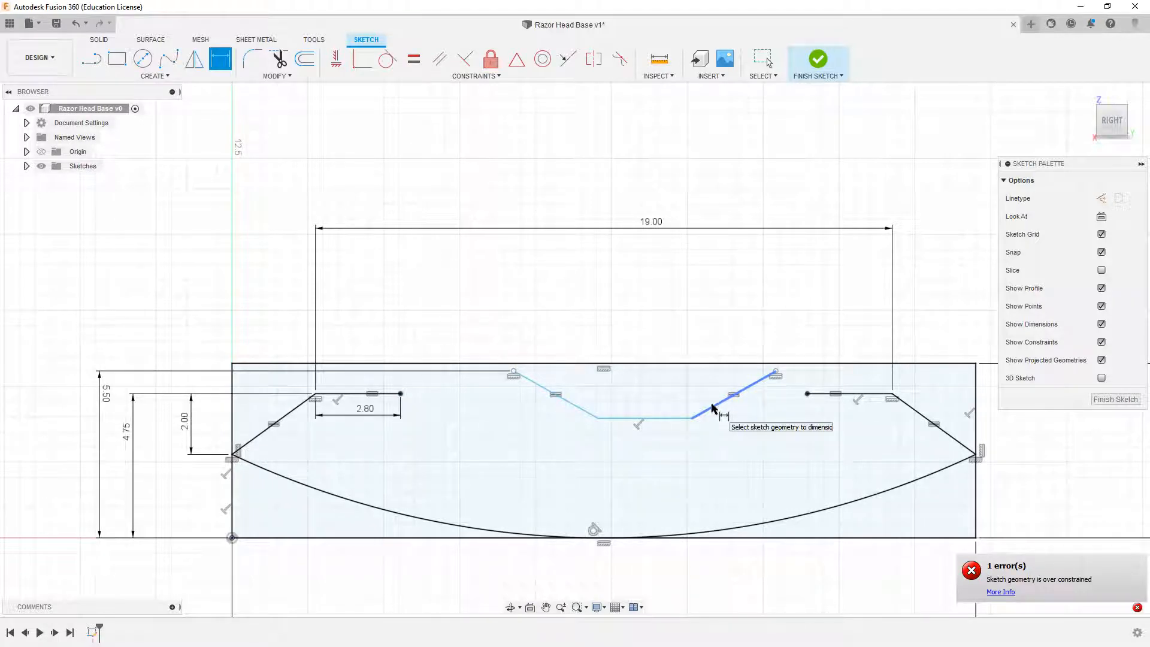
# - Dimension the horizontal distance from the origin to the left end of the centre channel's floor to 8.625 mm
pyautogui.click(598, 418)
pyautogui.click(233, 537)
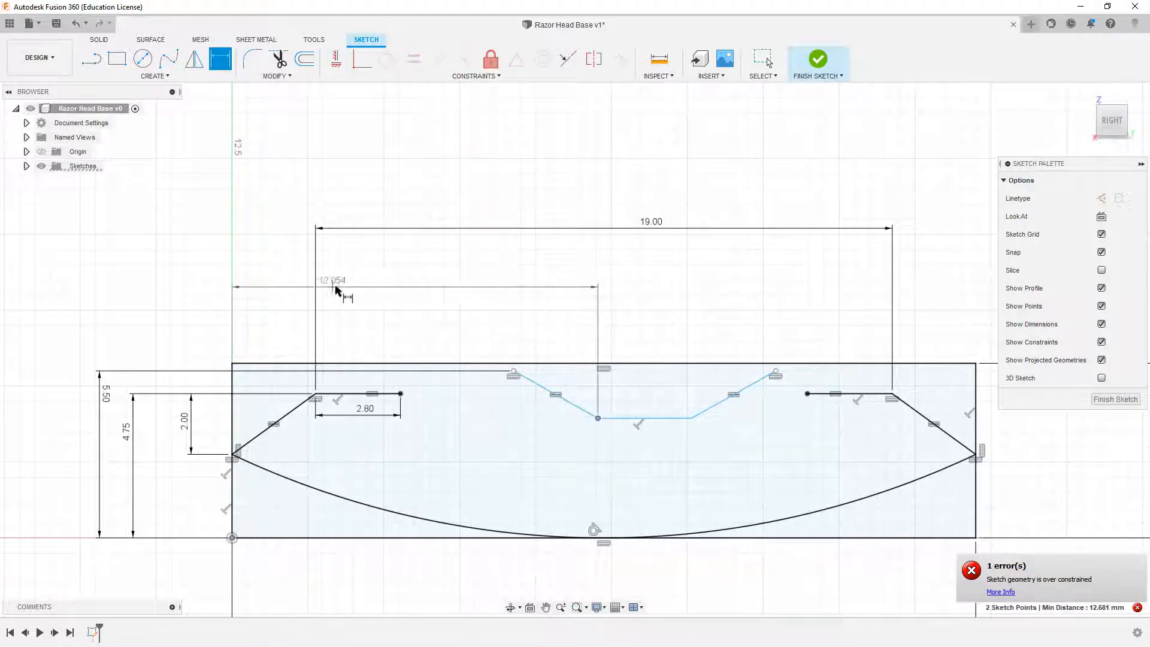
pyautogui.click(380, 286)
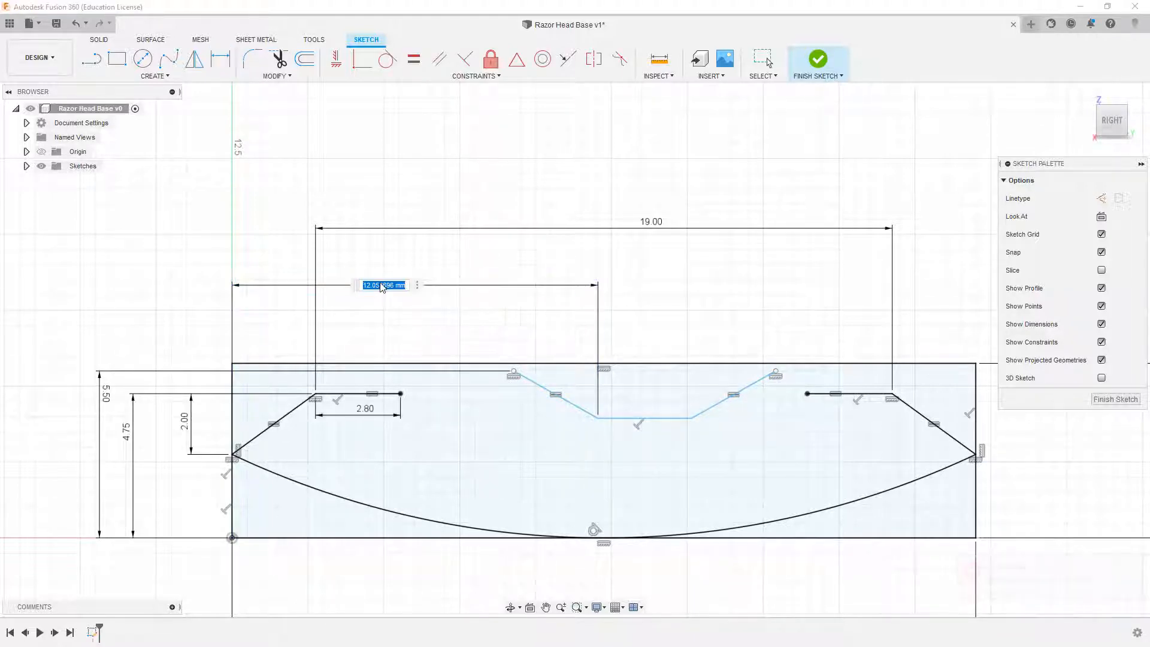
pyautogui.press('BackSpace')
pyautogui.press('Return')
pyautogui.press('Escape')
# - Dimension the length of the centre channel's floor line to 7.25 mm
pyautogui.click(518, 385)
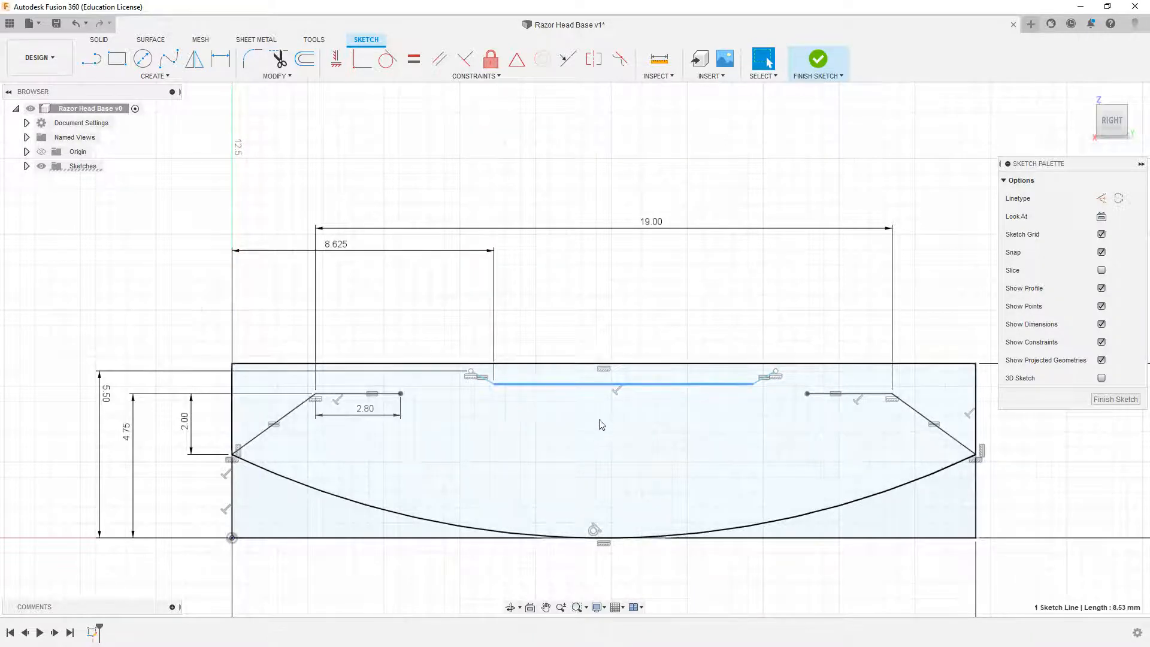
pyautogui.press('d')
pyautogui.click(623, 422)
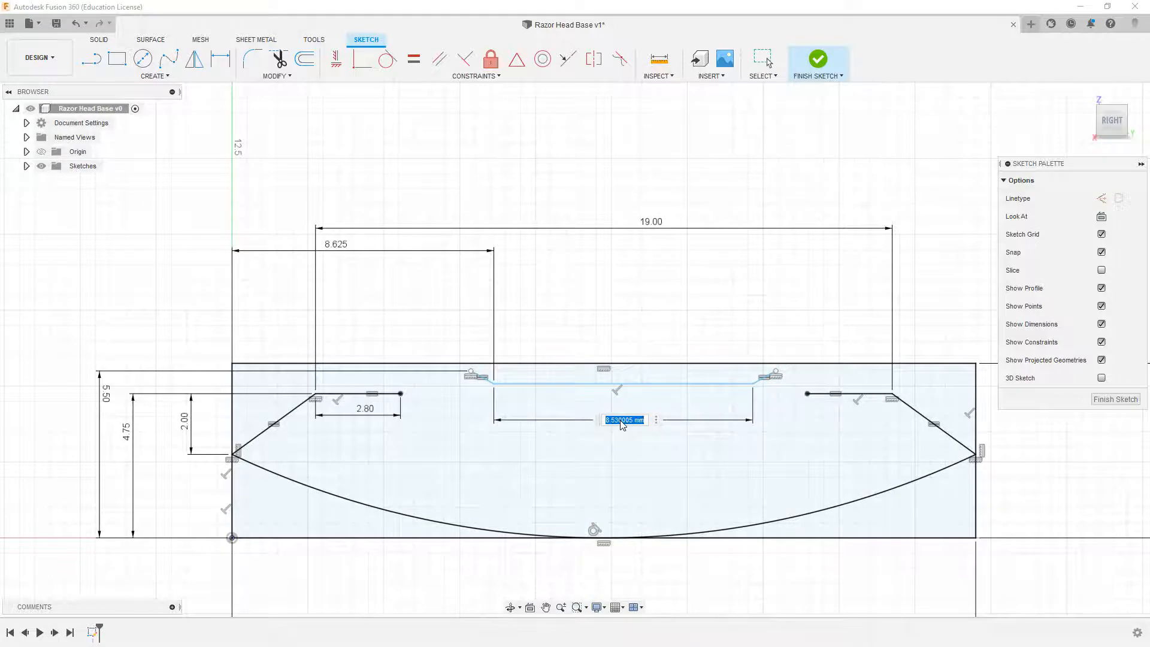
pyautogui.write('7.25')
pyautogui.press('Return')
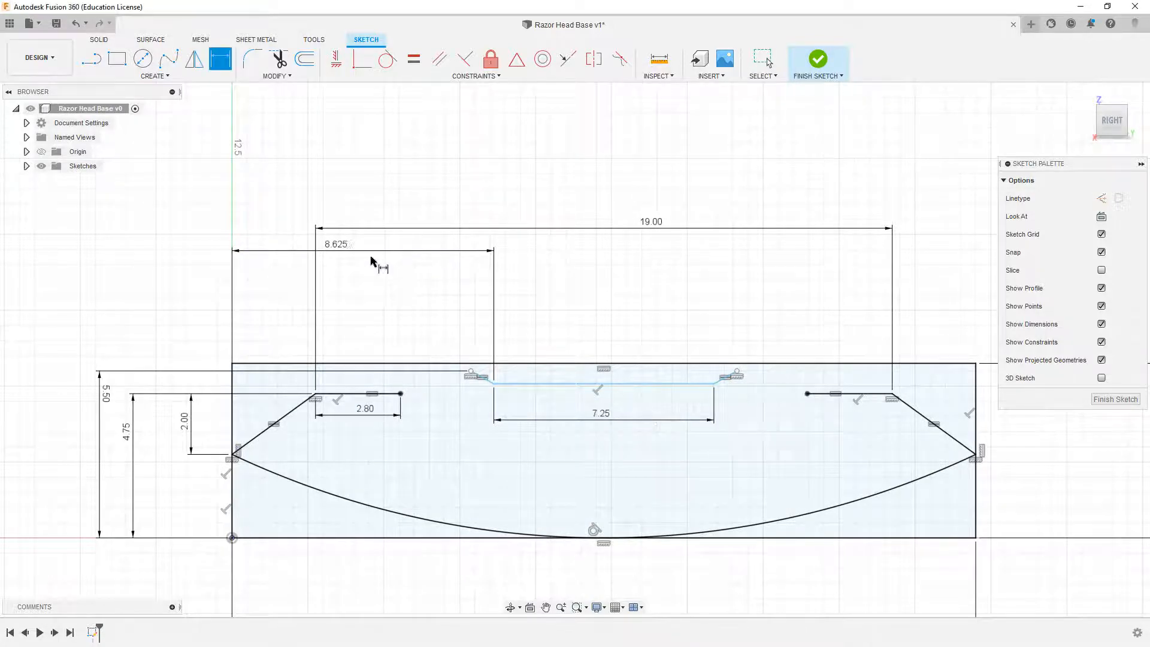
pyautogui.press('Escape')
pyautogui.doubleClick(352, 251)
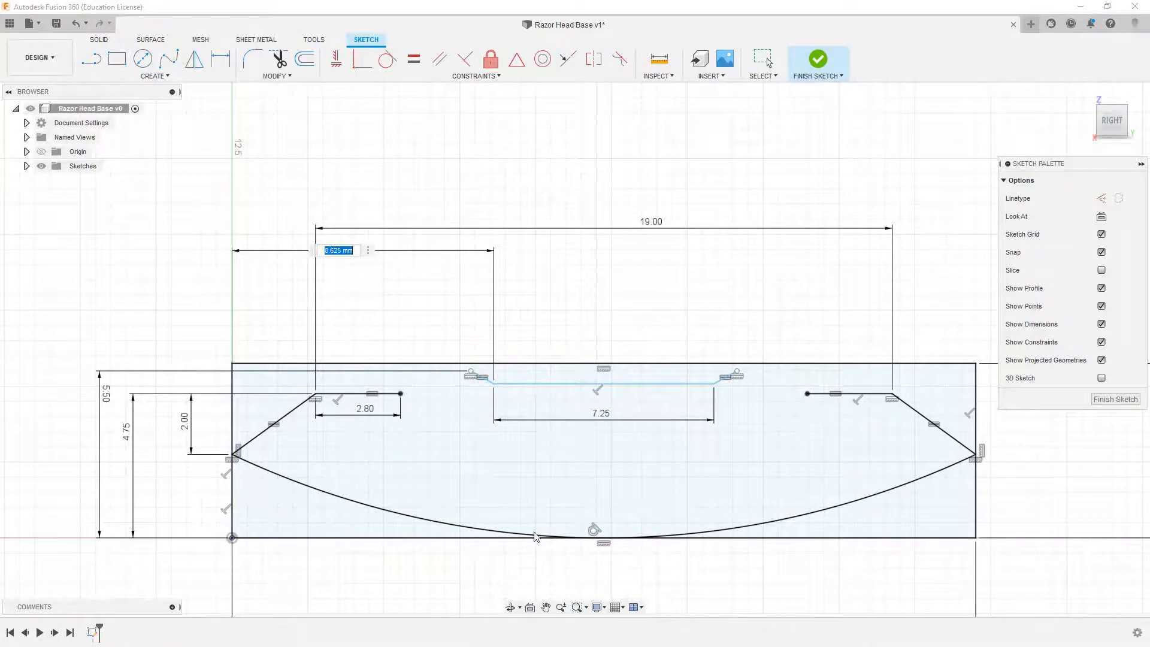
pyautogui.moveTo(534, 532)
pyautogui.mouseDown(button='middle')
pyautogui.moveTo(487, 421)
pyautogui.moveTo(494, 427)
pyautogui.mouseUp(button='middle')
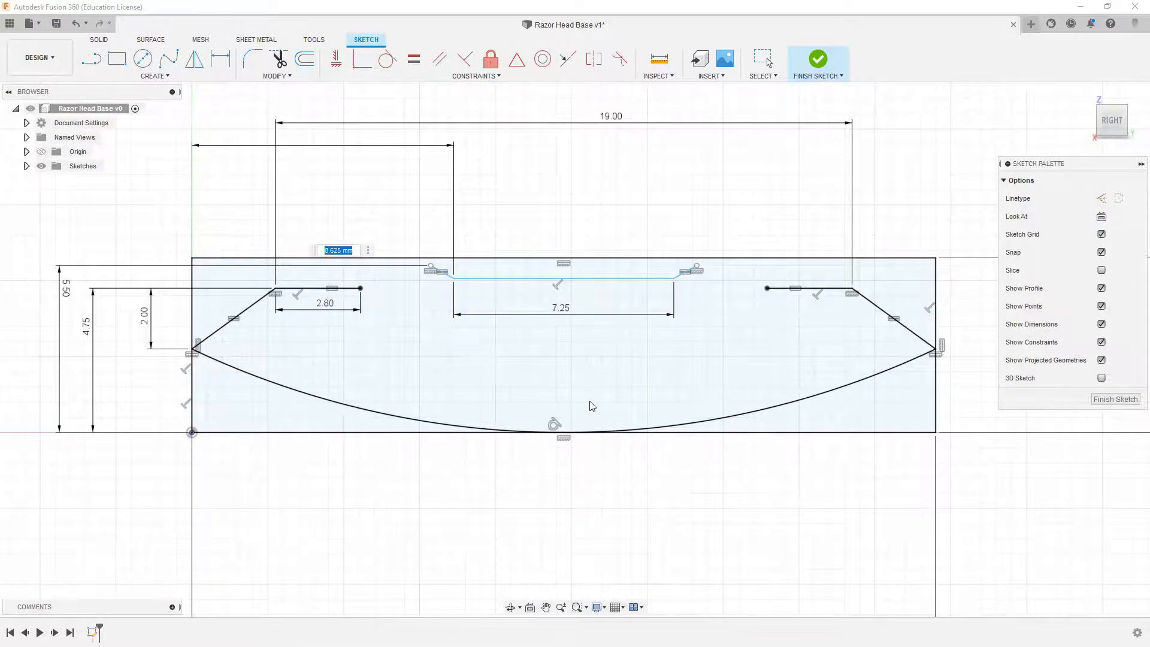
pyautogui.scroll(-2, 592, 406)
pyautogui.press('Return')
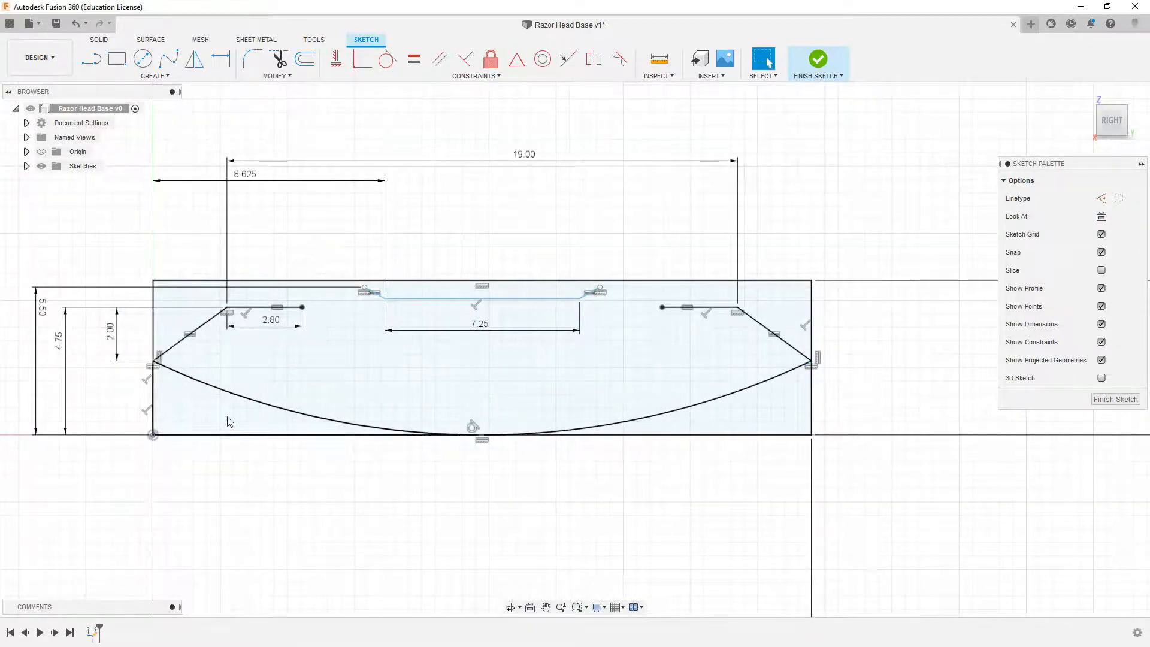
# - Add a driven length dimension below the rectangle's bottom edge
pyautogui.press('d')
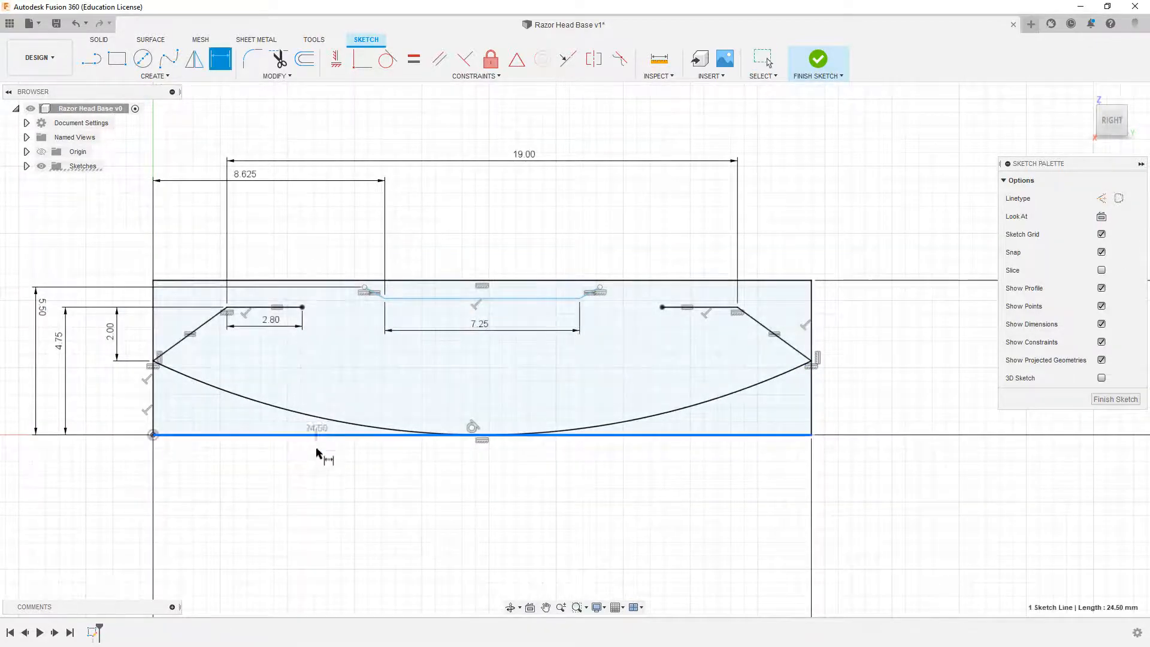
pyautogui.click(319, 436)
pyautogui.click(377, 514)
pyautogui.click(657, 342)
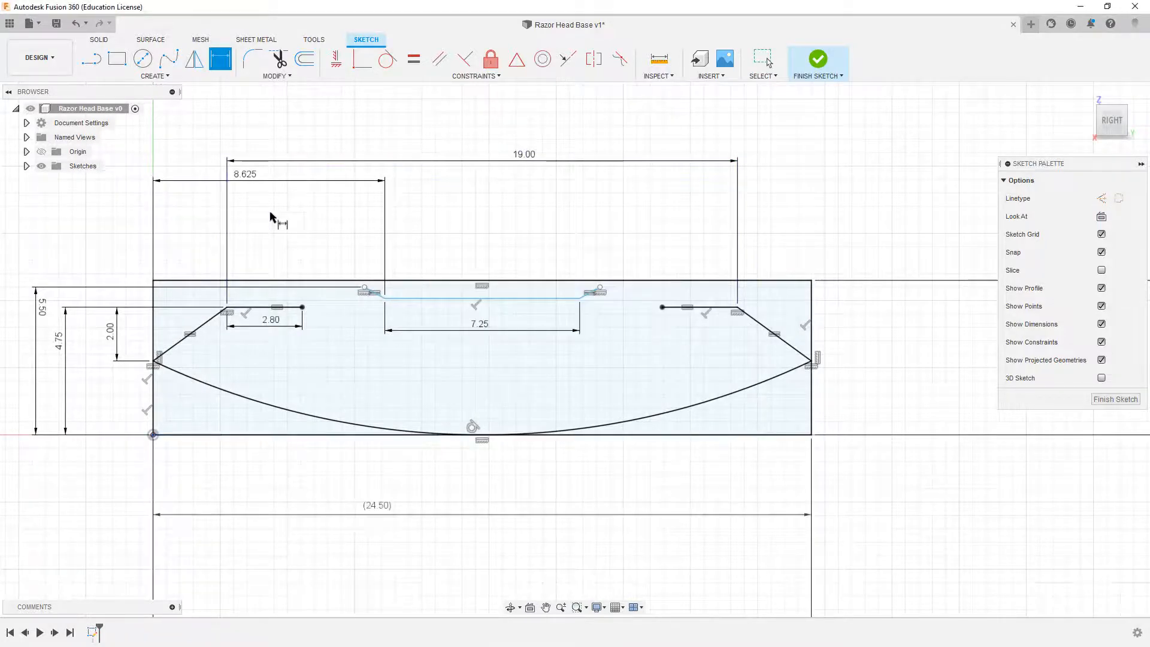
# - Delete the 8.625 mm horizontal dimension and the driven dimension below the rectangle's bottom edge
pyautogui.click(290, 182)
pyautogui.press('Delete')
pyautogui.click(379, 508)
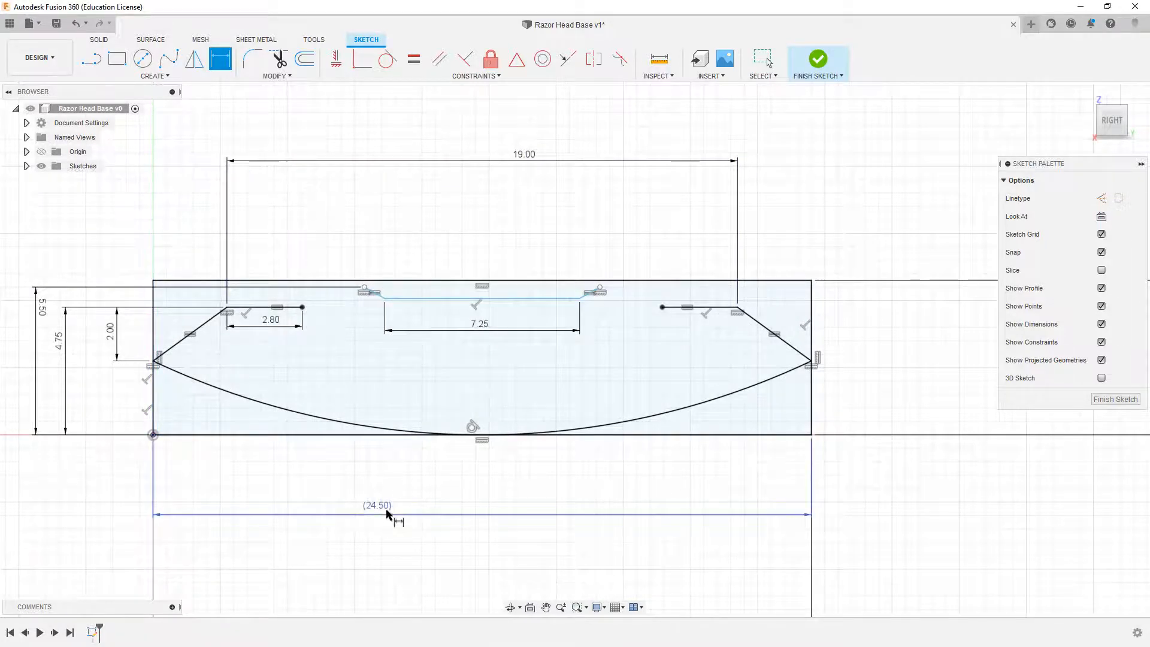
pyautogui.press('Delete')
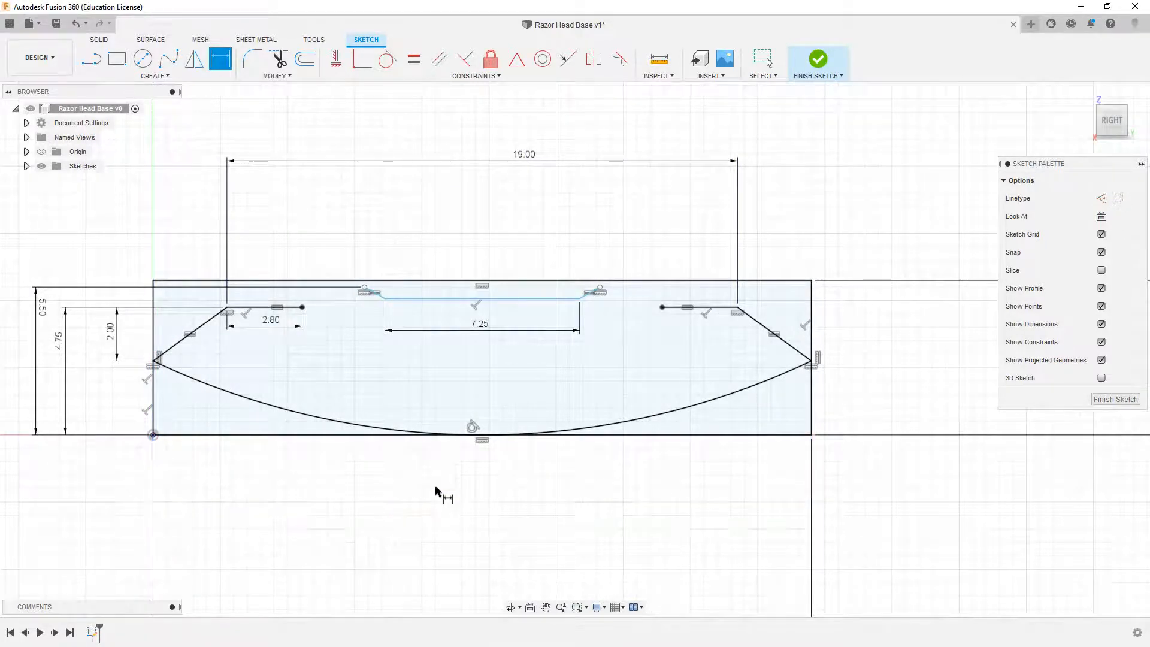
# - Try to add another length dimension to the rectangle's bottom edge
pyautogui.click(376, 435)
pyautogui.click(403, 503)
pyautogui.click(689, 342)
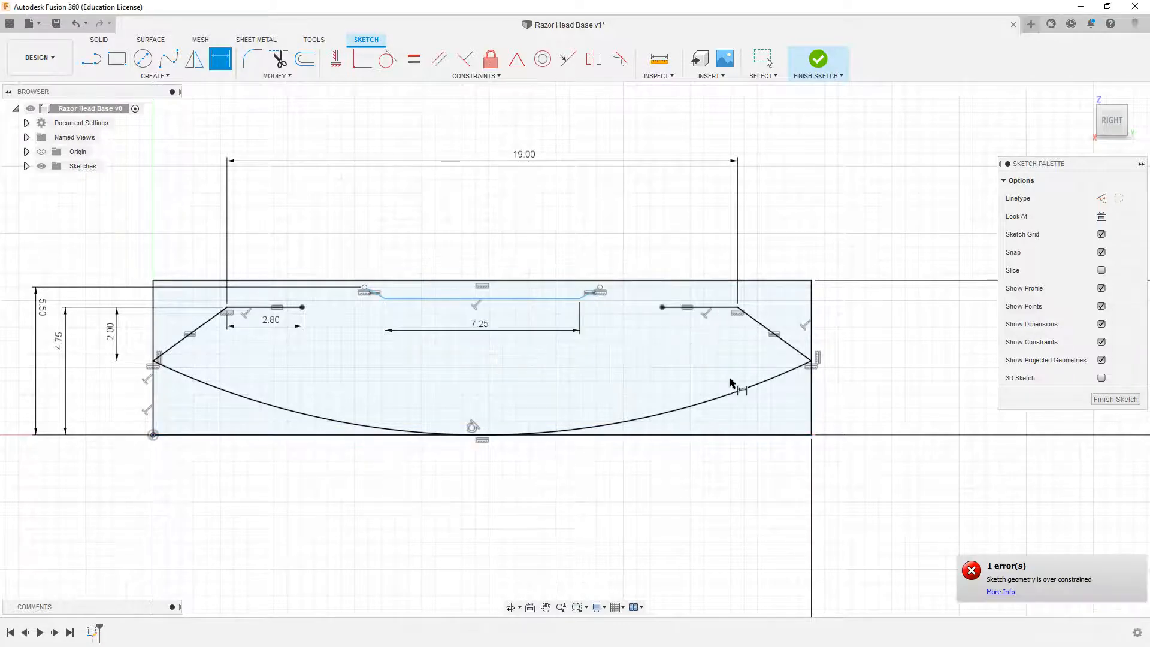
# - Move the rectangle's 24.5 mm width dimension up close beneath its bottom edge
pyautogui.scroll(-3, 761, 418)
pyautogui.press('Escape')
pyautogui.moveTo(662, 491); pyautogui.dragTo(596, 278, button='middle')
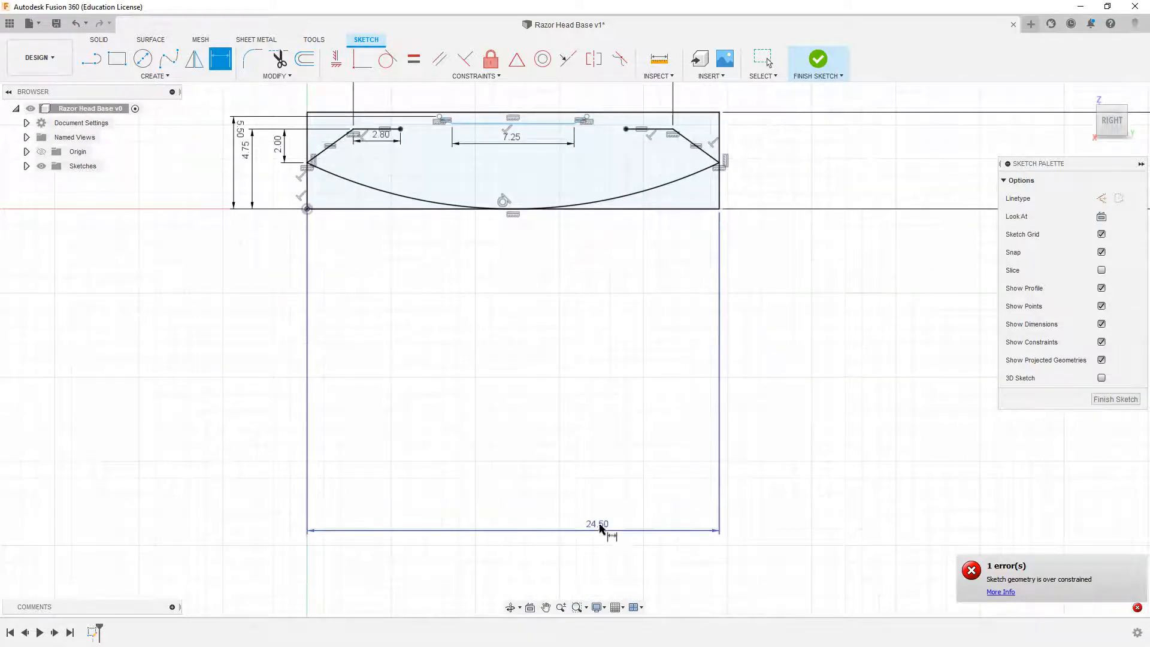
pyautogui.moveTo(596, 525); pyautogui.dragTo(600, 243)
pyautogui.press('d')
# - Move the rectangle's 5.75 mm height dimension close to its right edge
pyautogui.scroll(5, 603, 247)
pyautogui.moveTo(704, 290); pyautogui.dragTo(641, 551, button='middle')
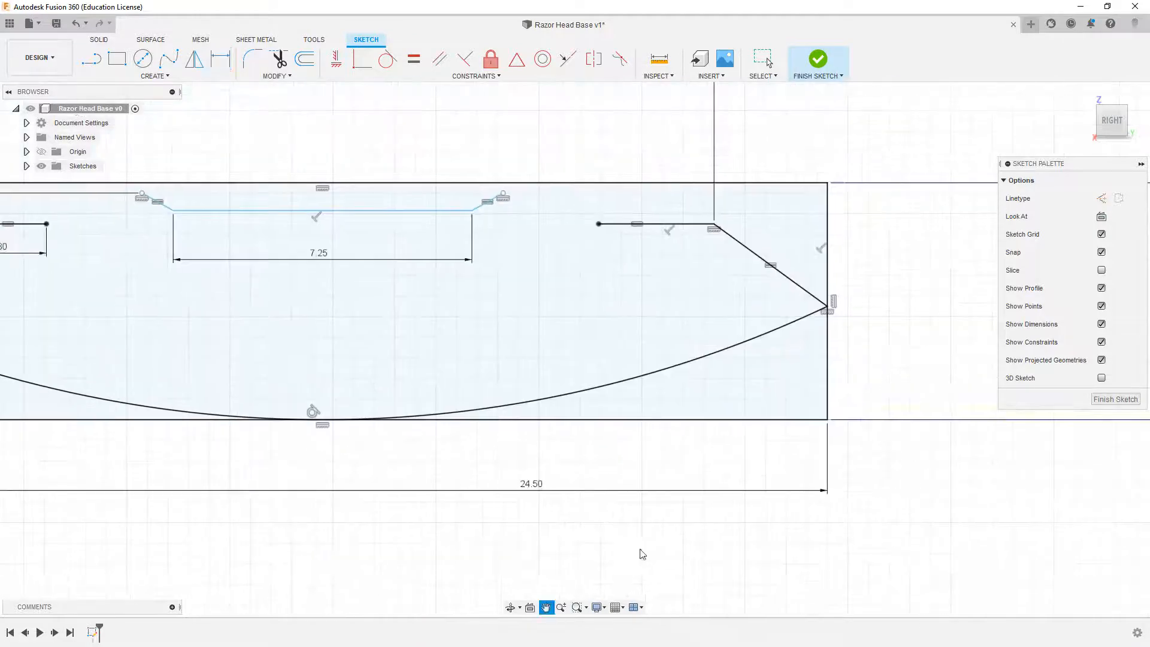
pyautogui.scroll(-3, 862, 420)
pyautogui.moveTo(864, 422); pyautogui.dragTo(507, 460, button='middle')
pyautogui.press('Escape')
pyautogui.moveTo(994, 455); pyautogui.dragTo(624, 444, button='middle')
pyautogui.scroll(-3, 623, 444)
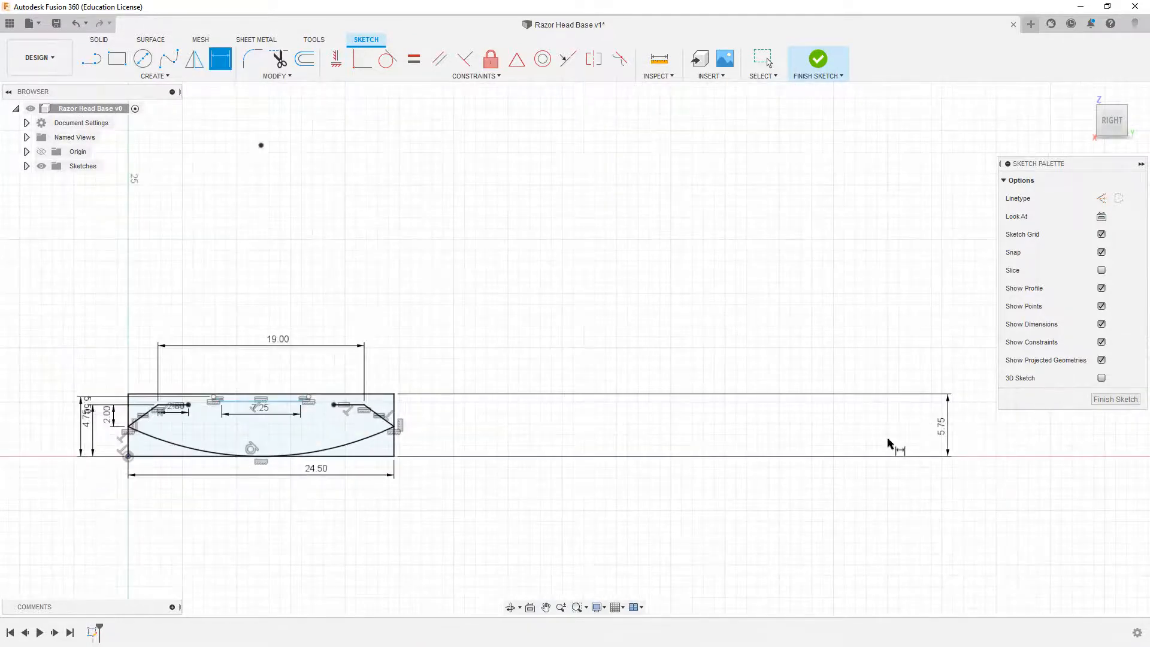
pyautogui.moveTo(964, 432); pyautogui.dragTo(411, 428)
pyautogui.press('d')
# - Move the Sketch Palette farther away from the sketch profile
pyautogui.scroll(8, 193, 430)
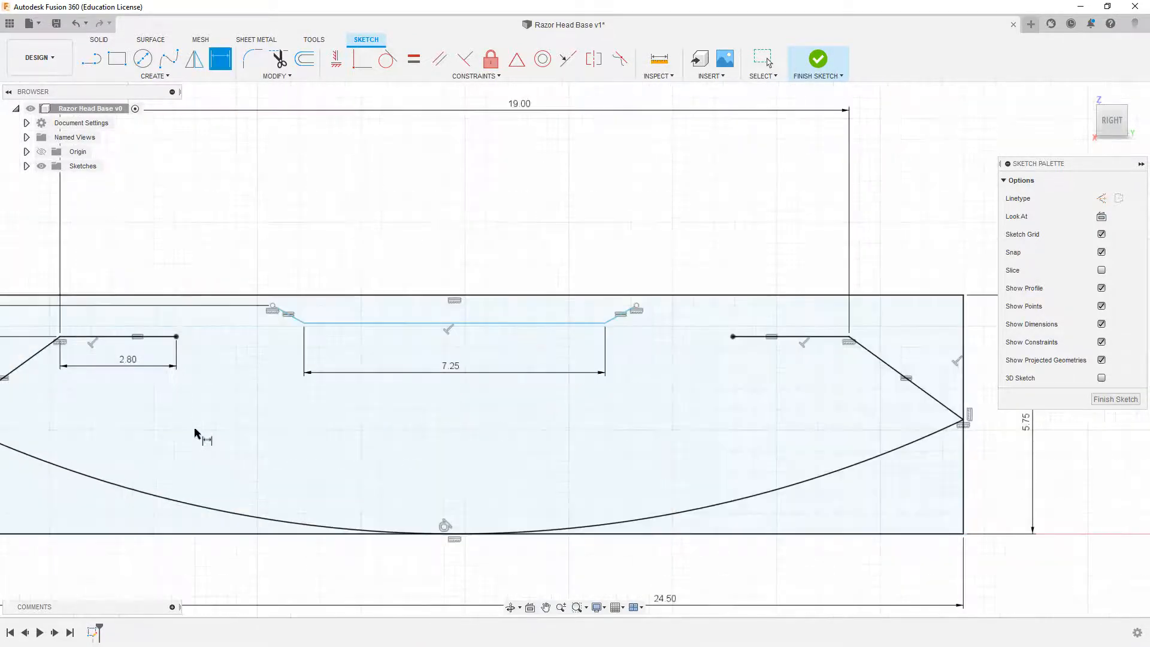
pyautogui.scroll(-3, 426, 432)
pyautogui.scroll(-1, 459, 435)
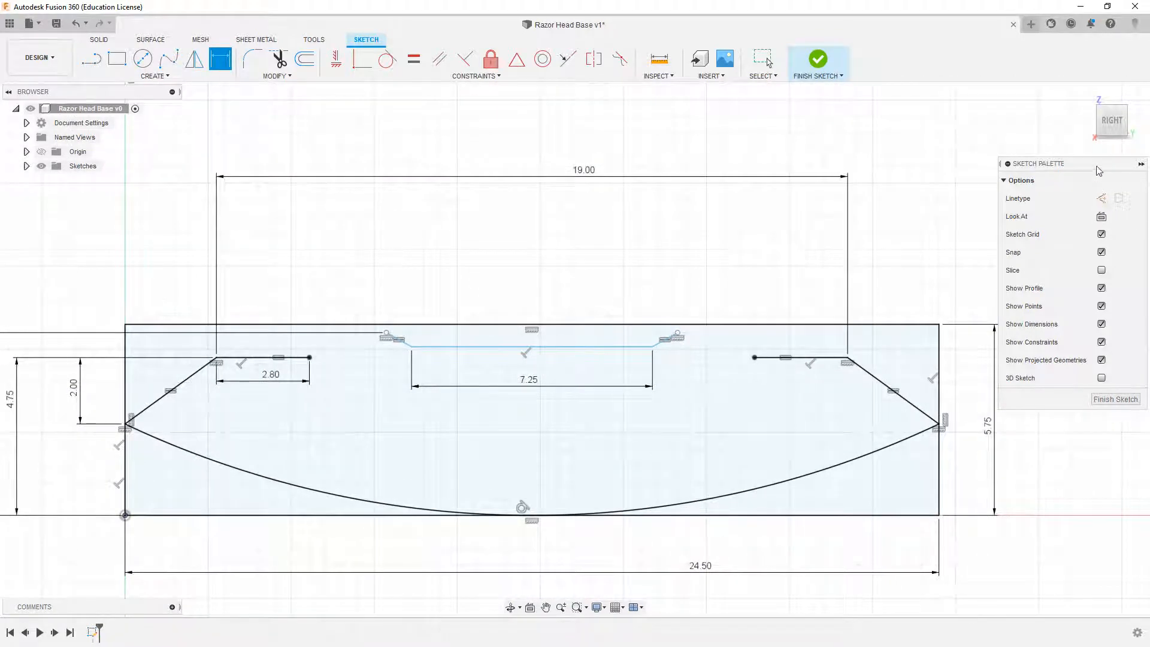
pyautogui.moveTo(1097, 166)
pyautogui.mouseDown()
pyautogui.moveTo(1108, 33)
pyautogui.moveTo(1098, 111)
pyautogui.mouseUp()
# - Dimension the horizontal distance from the origin to the centre channel's upper left endpoint with the formula (d1 - d11)/2
pyautogui.moveTo(313, 485)
pyautogui.mouseDown(button='middle')
pyautogui.moveTo(385, 436)
pyautogui.moveTo(373, 439)
pyautogui.mouseUp(button='middle')
pyautogui.scroll(-1, 397, 449)
pyautogui.click(440, 301)
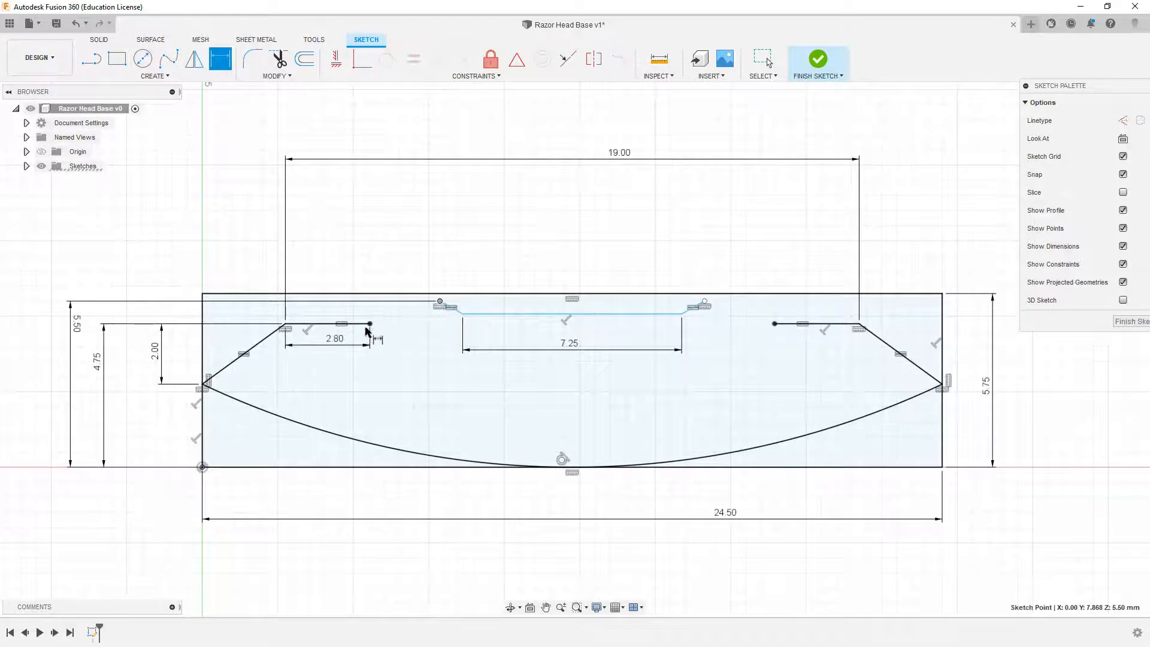
pyautogui.click(202, 467)
pyautogui.click(319, 224)
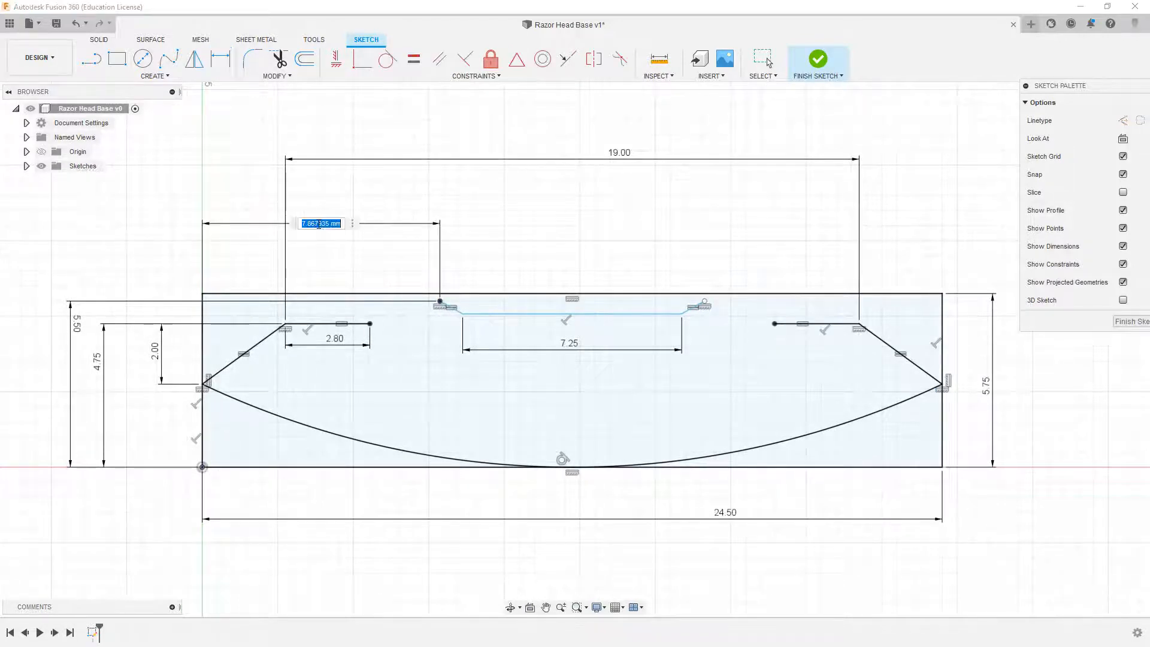
pyautogui.click(722, 519)
pyautogui.write('-')
pyautogui.click(571, 347)
pyautogui.write(')')
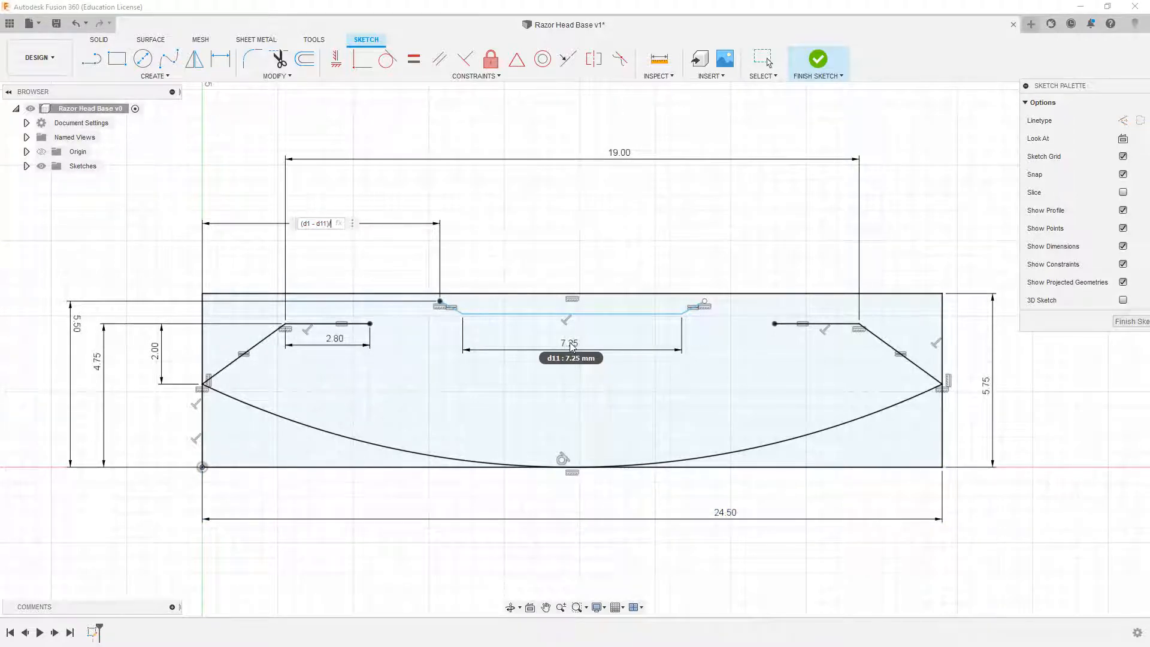
pyautogui.write('/2')
pyautogui.press('Return')
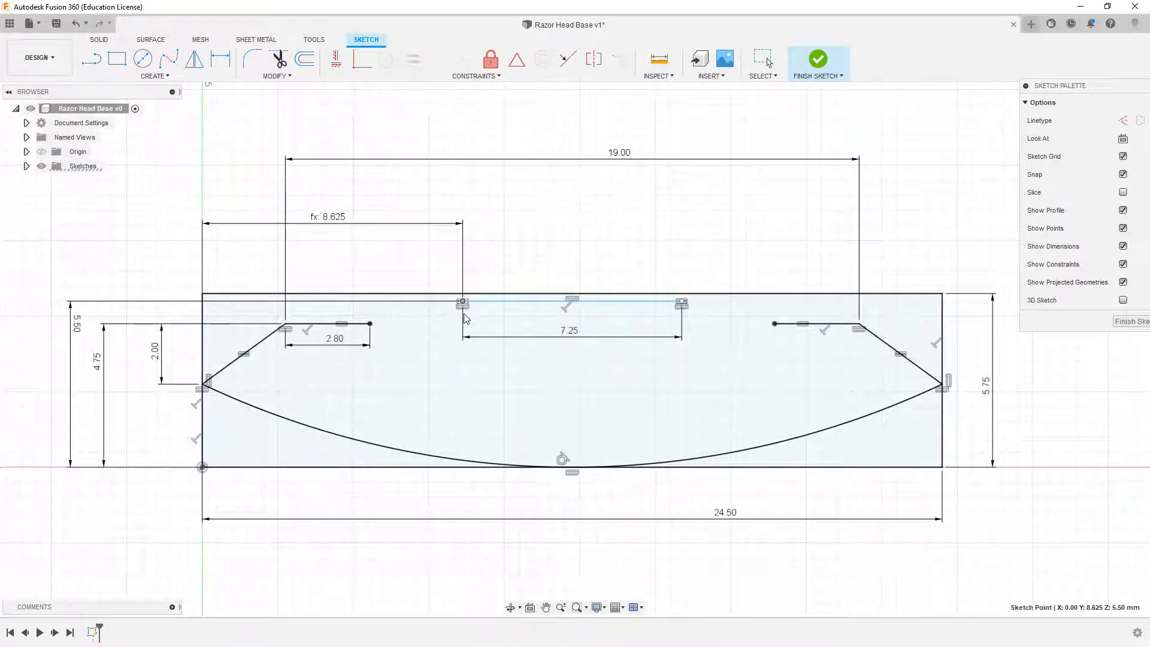
# - Undo the formula entry and delete the horizontal dimension from the origin to the centre channel's upper left endpoint
pyautogui.scroll(4, 462, 306)
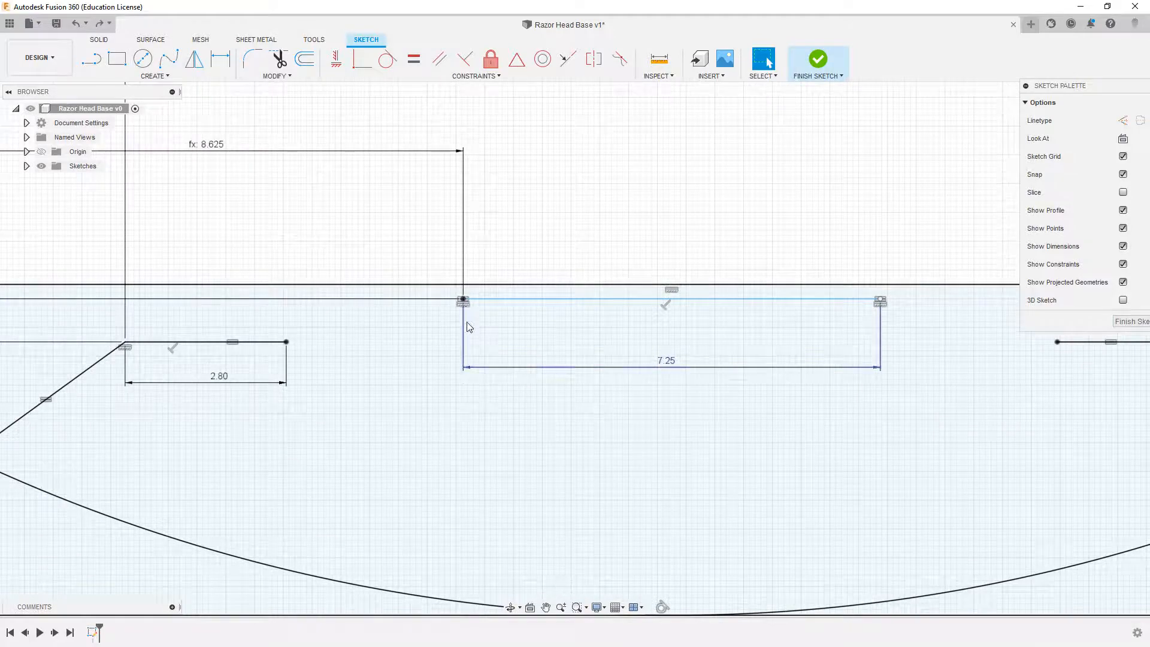
pyautogui.scroll(-4, 469, 326)
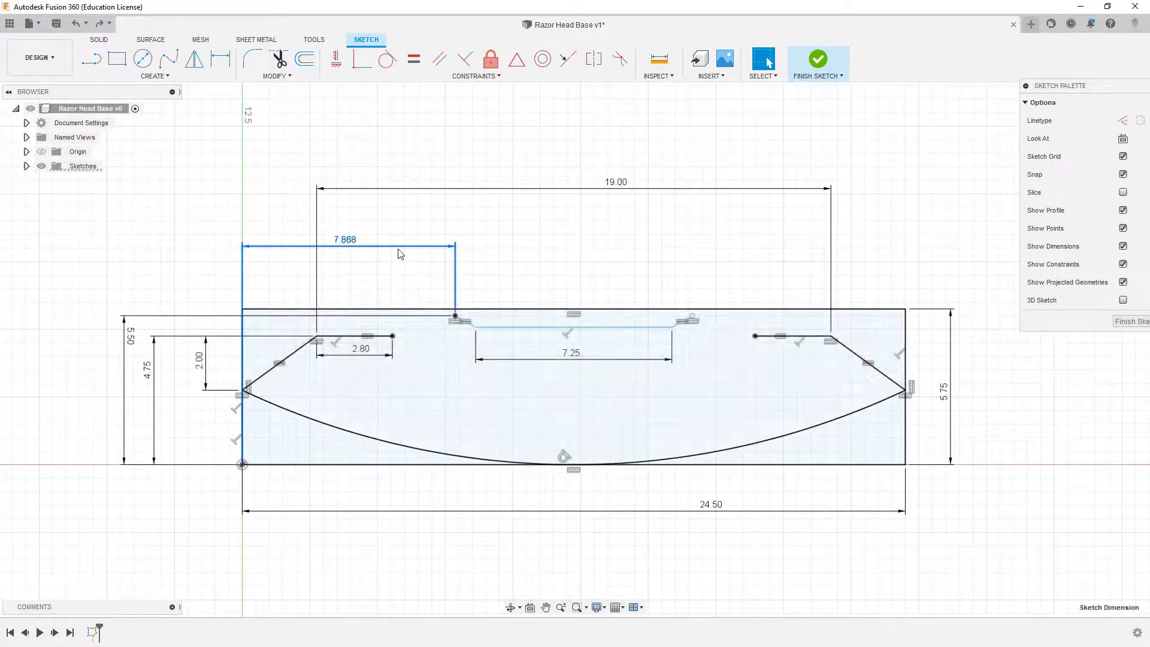
pyautogui.press('Delete')
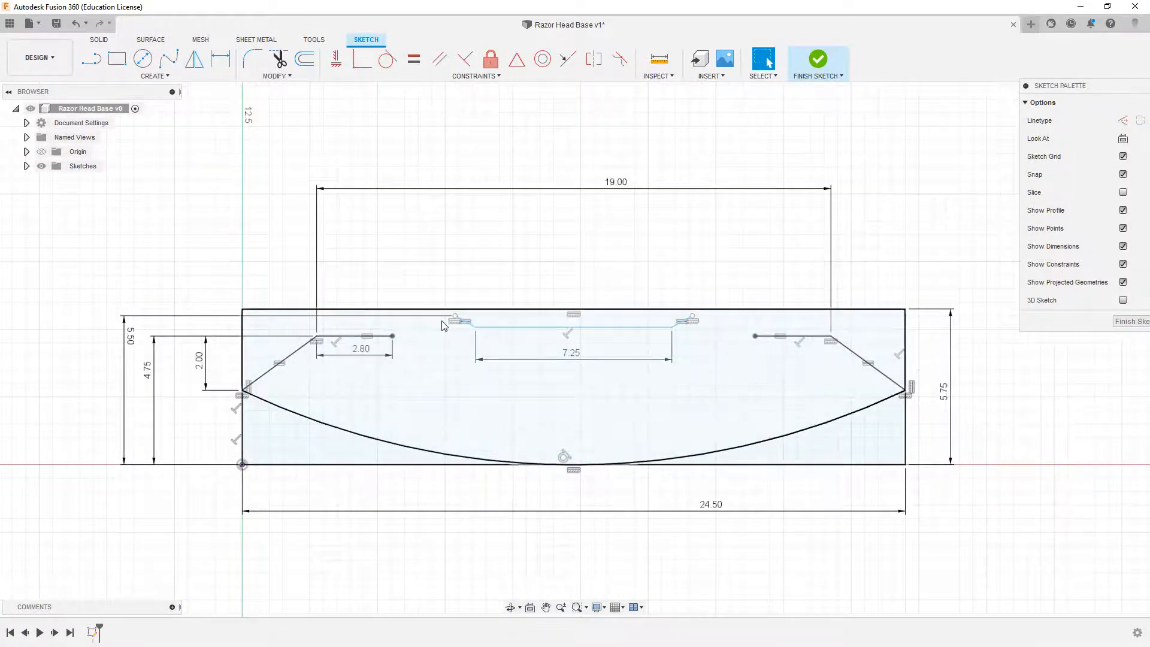
# - Dimension the horizontal distance from the origin to the left end of the channel floor with the formula (d1 - d11)/2
pyautogui.press('d')
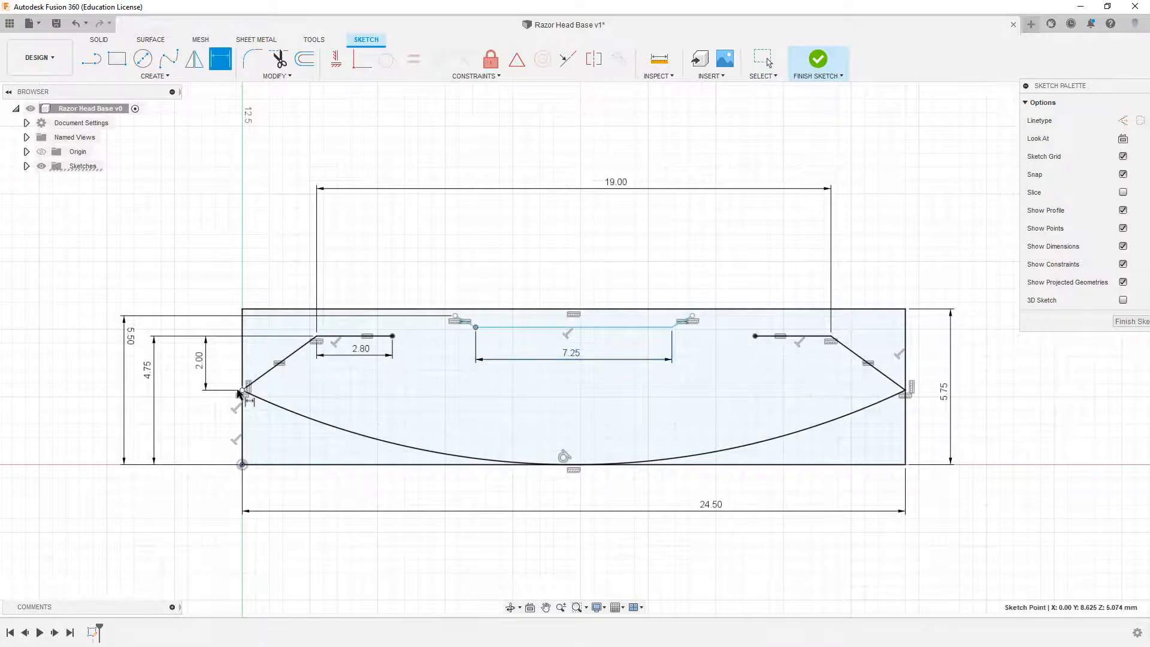
pyautogui.click(243, 464)
pyautogui.click(476, 327)
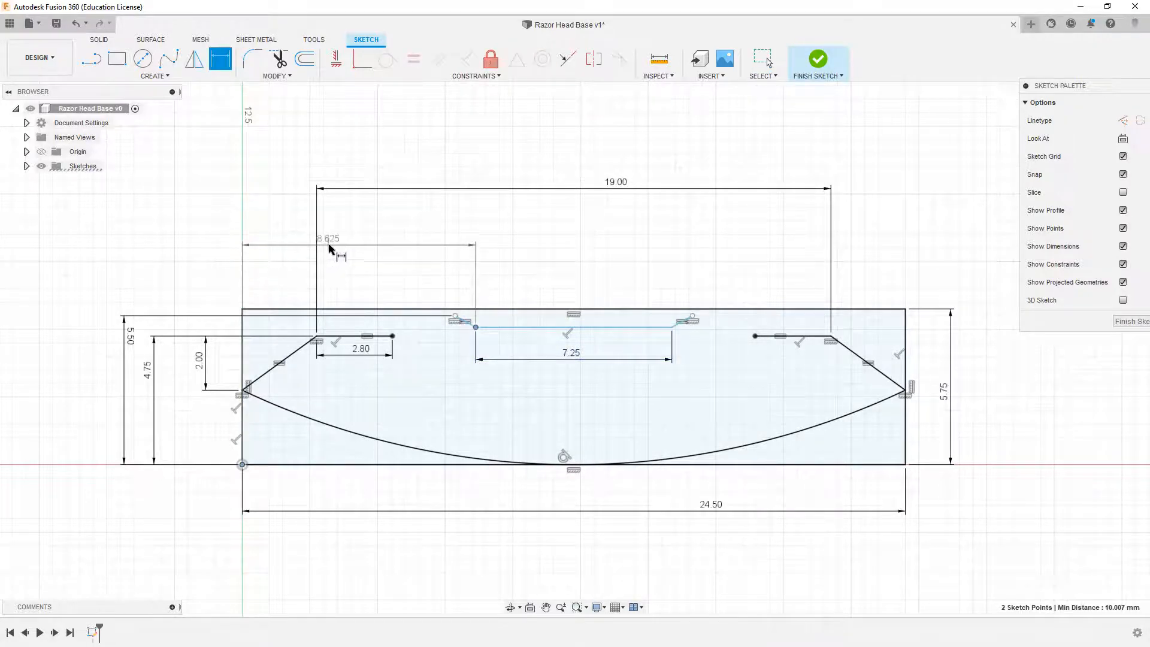
pyautogui.click(364, 242)
pyautogui.write('d1')
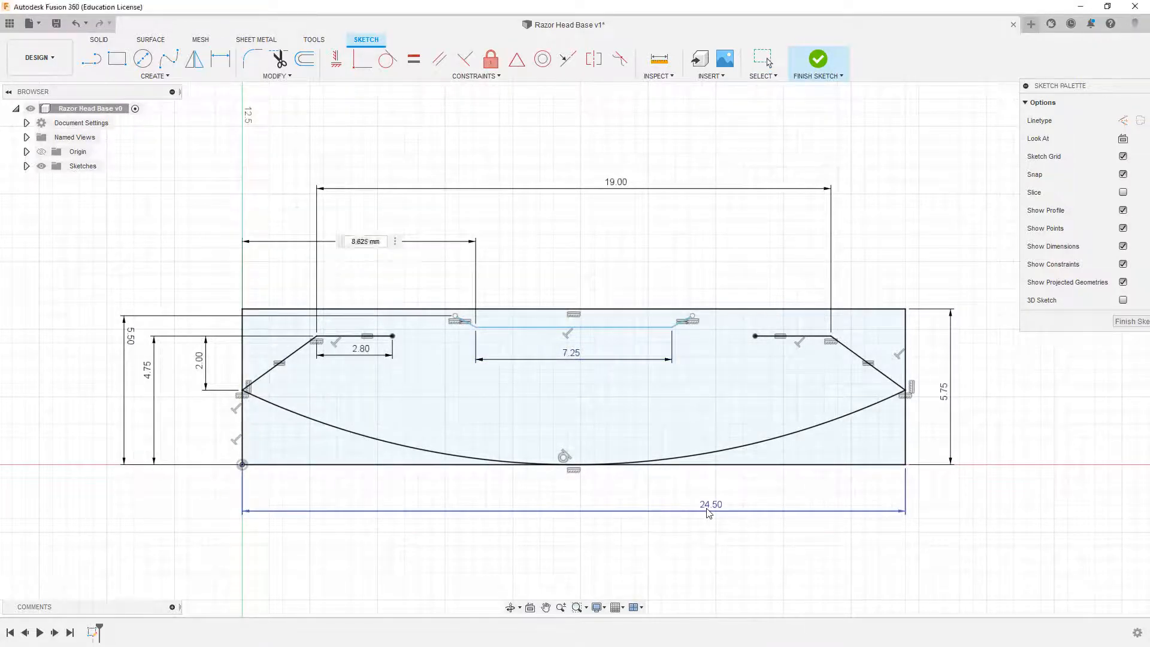
pyautogui.write('-d11')
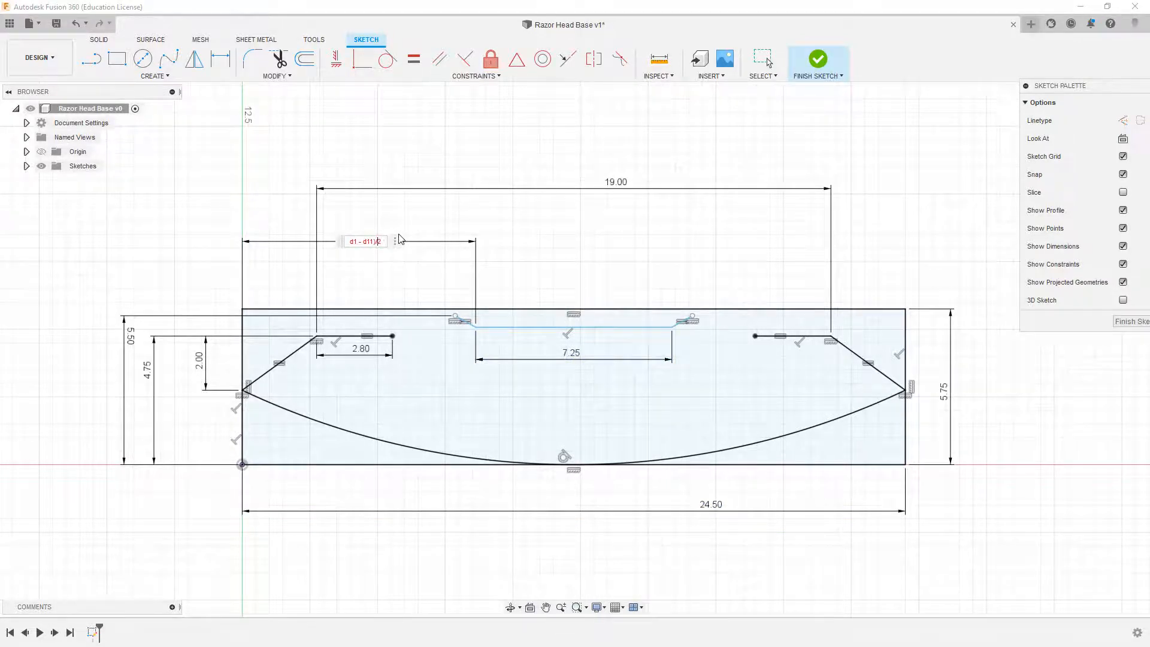
pyautogui.write(')/2')
pyautogui.press('Return')
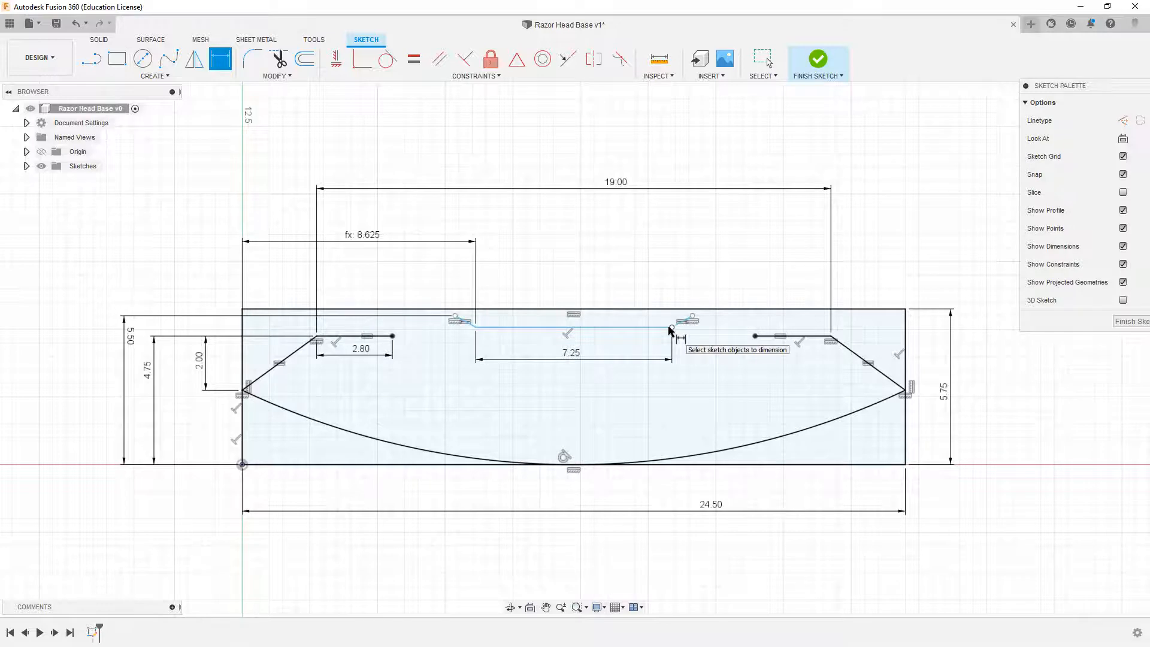
# - Dimension the horizontal distance from the channel's upper right endpoint to the outer end of the right ledge as 4.5 mm
pyautogui.click(693, 316)
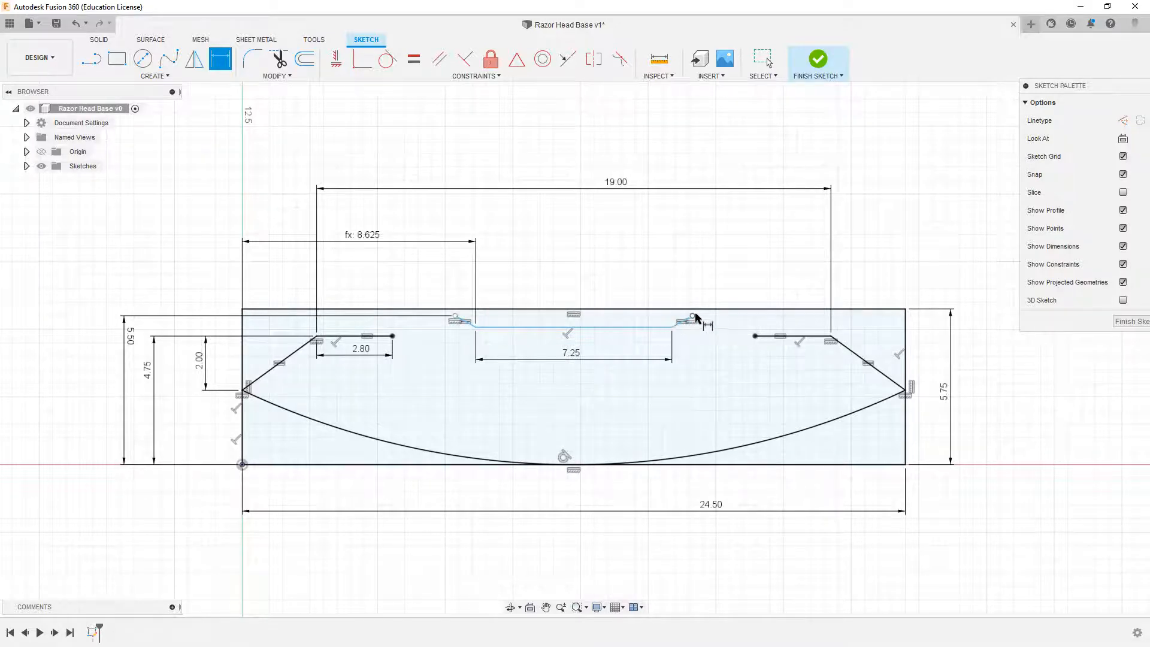
pyautogui.click(830, 336)
pyautogui.click(770, 242)
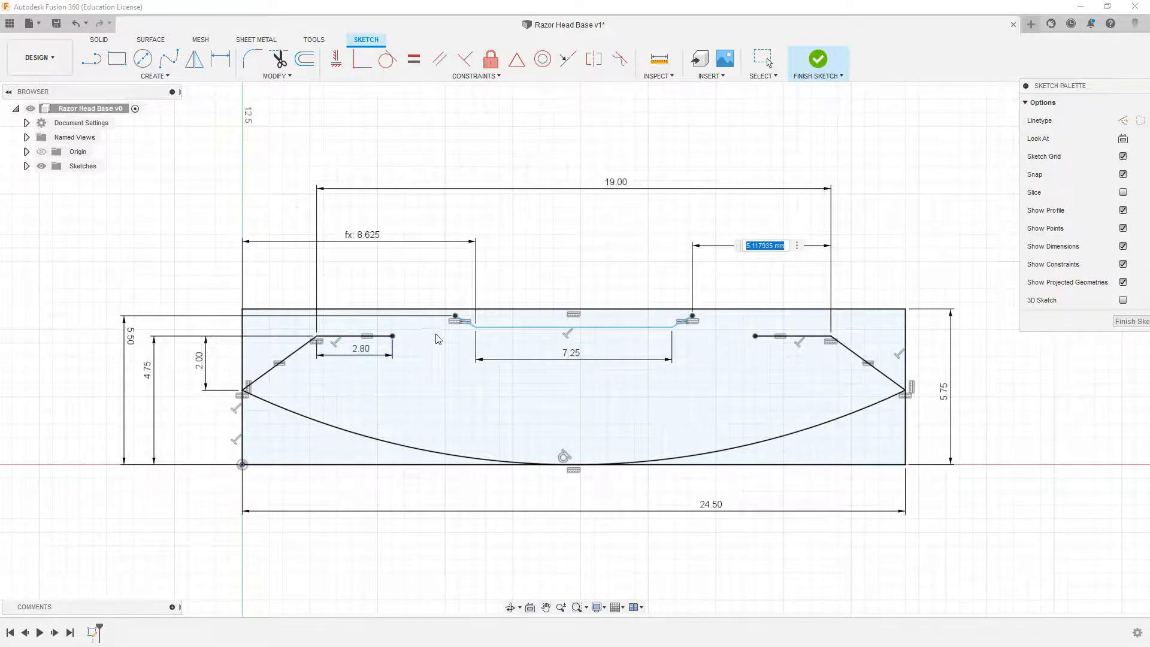
pyautogui.write('4.5')
pyautogui.press('Return')
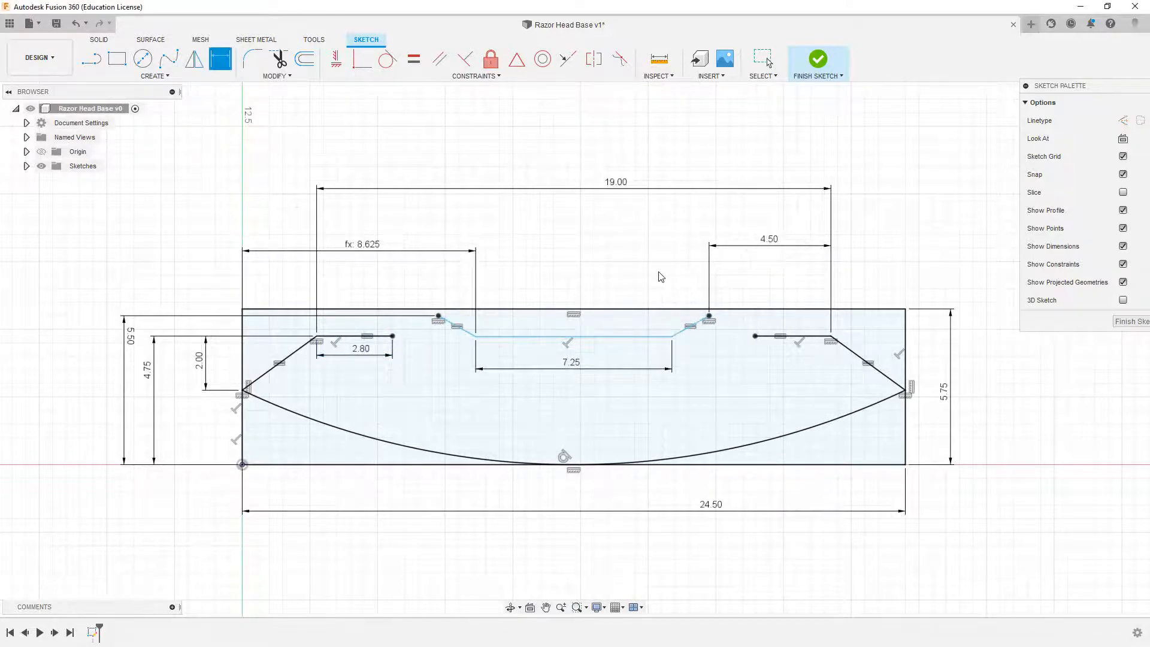
# - Try to dimension the horizontal distance from the channel's upper left endpoint to the outer end of the left ledge
pyautogui.click(438, 316)
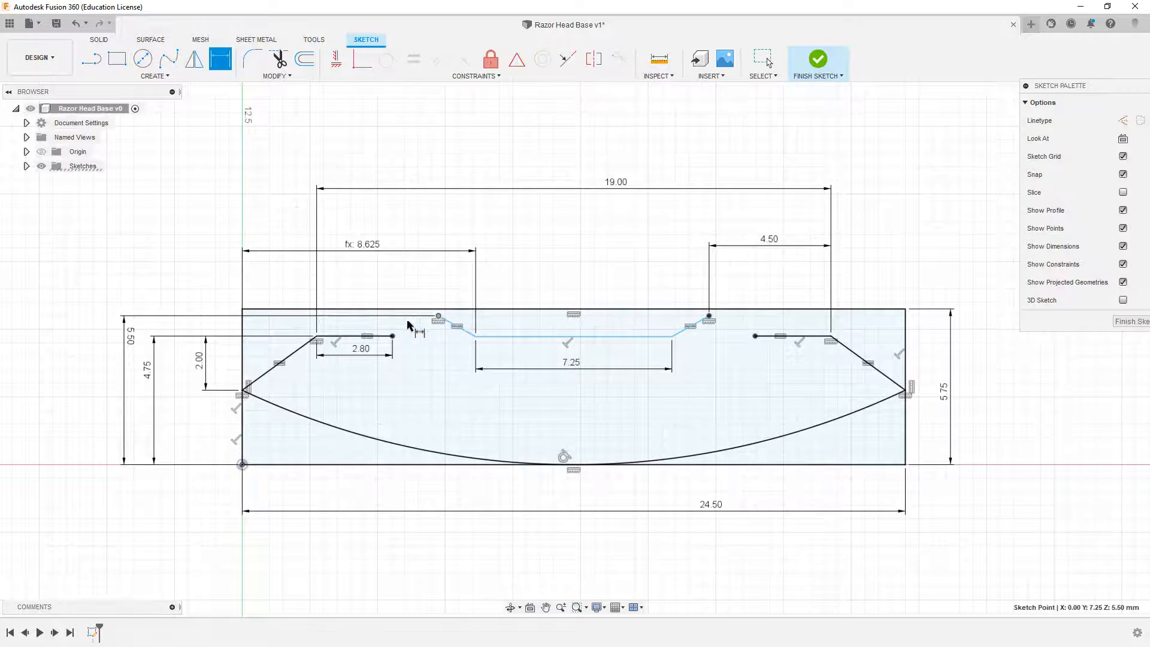
pyautogui.click(317, 336)
pyautogui.click(355, 272)
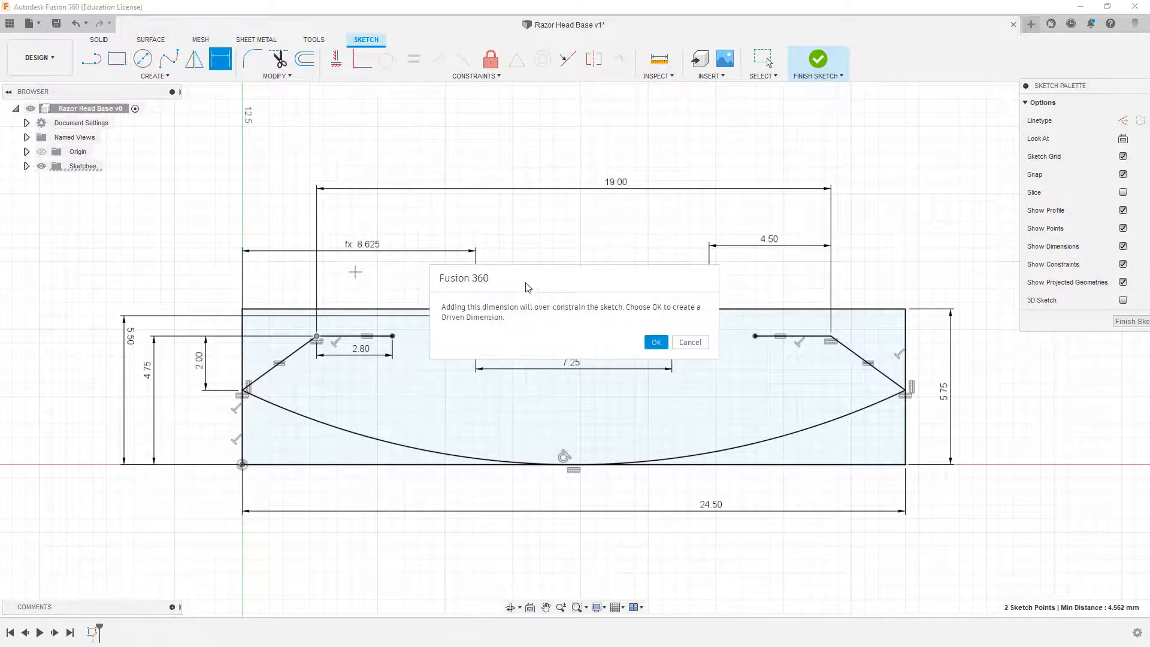
pyautogui.click(696, 344)
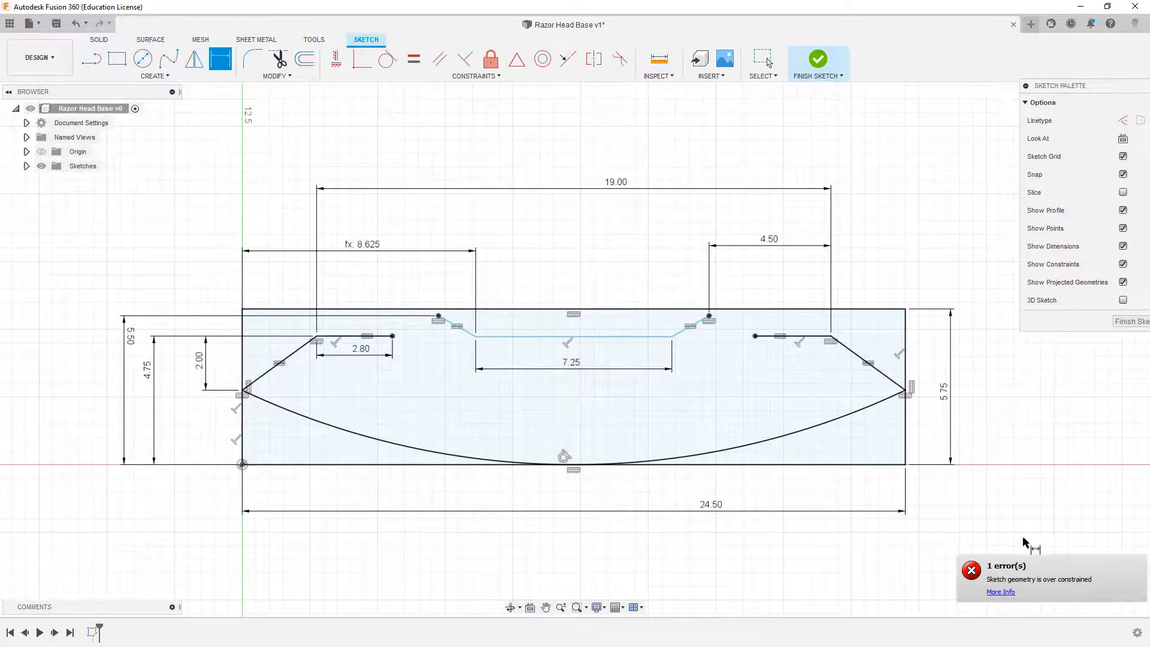
pyautogui.press('Escape')
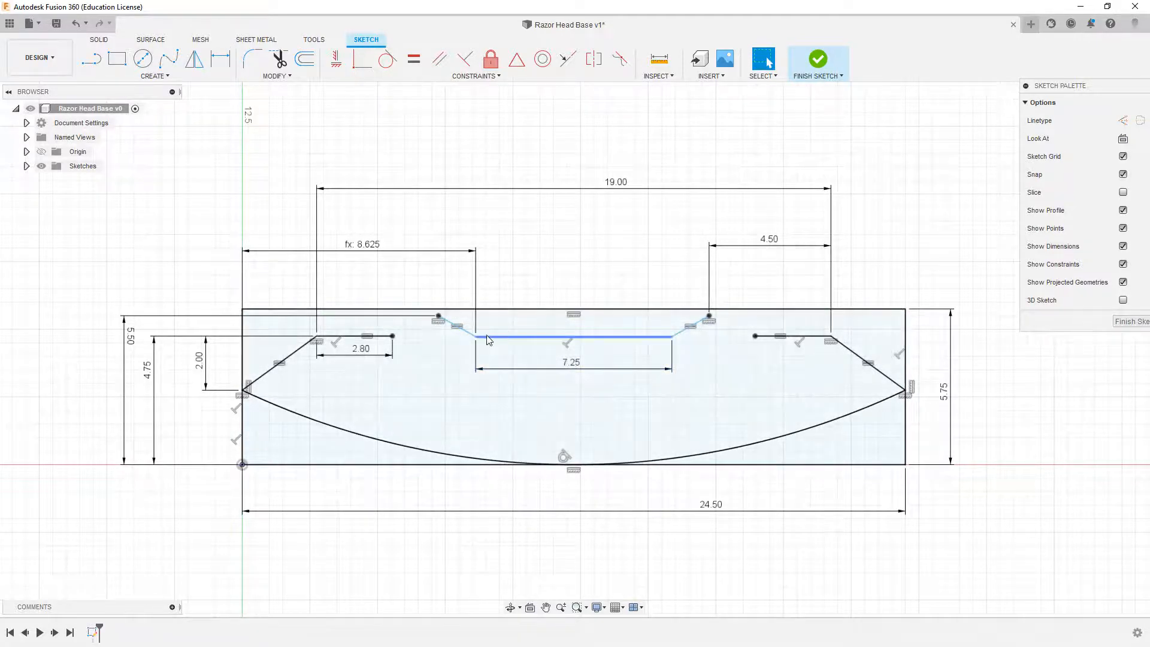
# - Draw a shallow upward-bulging 3-point arc from the outer end of the left ledge to the channel's upper left endpoint
pyautogui.click(711, 318)
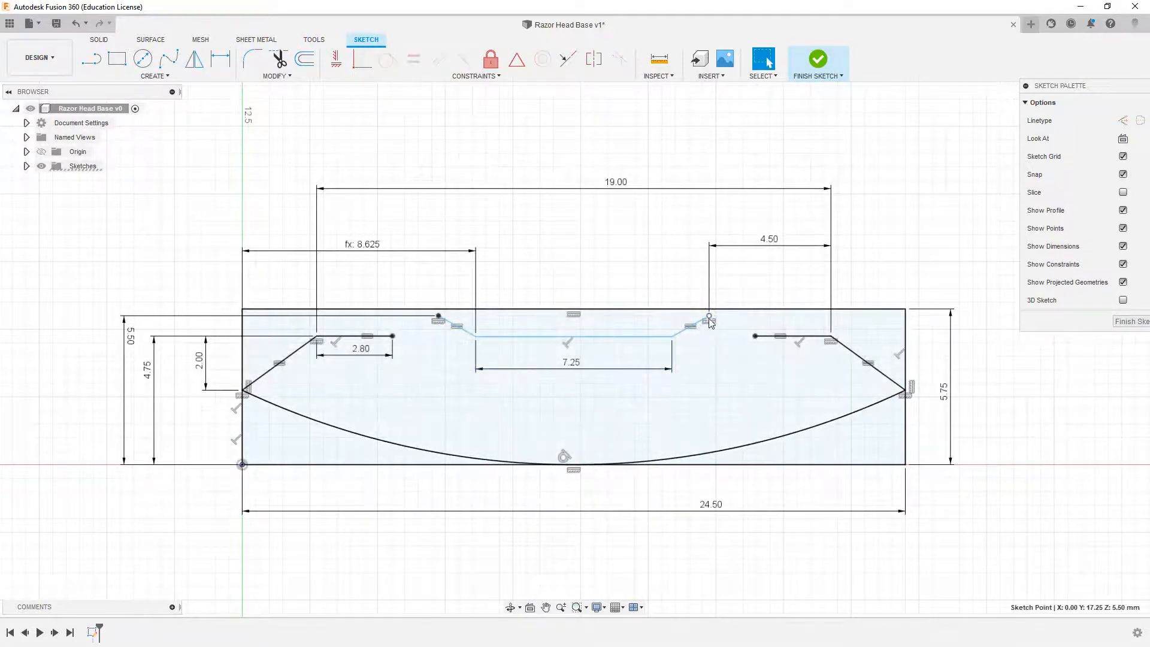
pyautogui.click(154, 76)
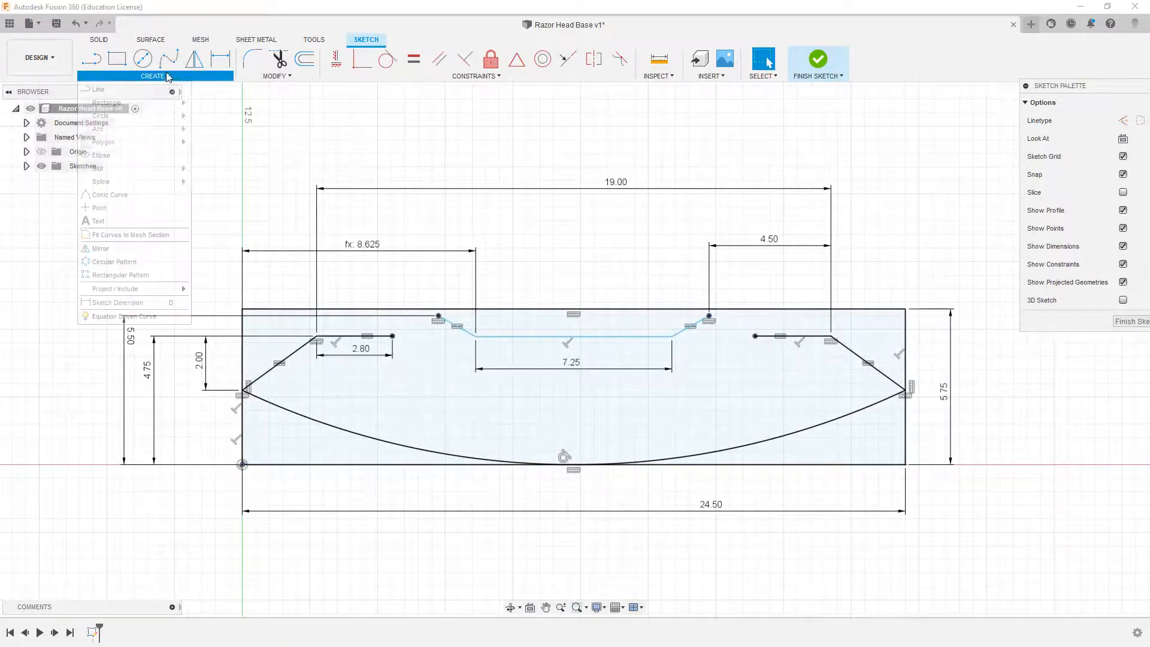
pyautogui.moveTo(157, 129)
pyautogui.click(216, 129)
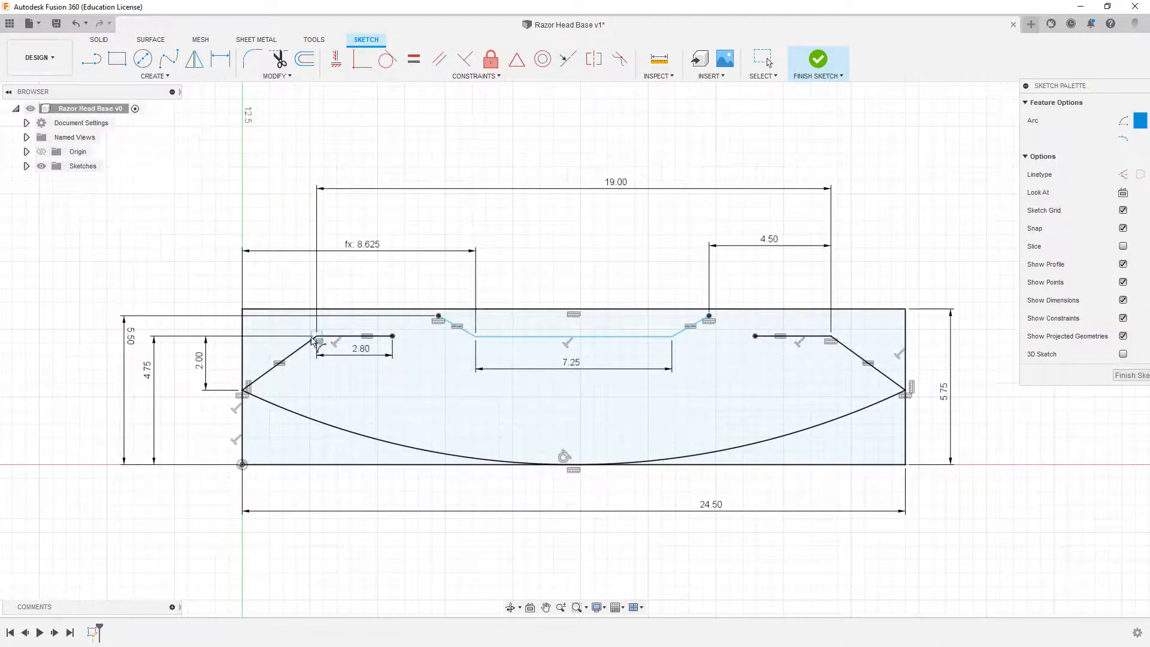
pyautogui.click(316, 339)
pyautogui.click(443, 320)
pyautogui.scroll(5, 372, 324)
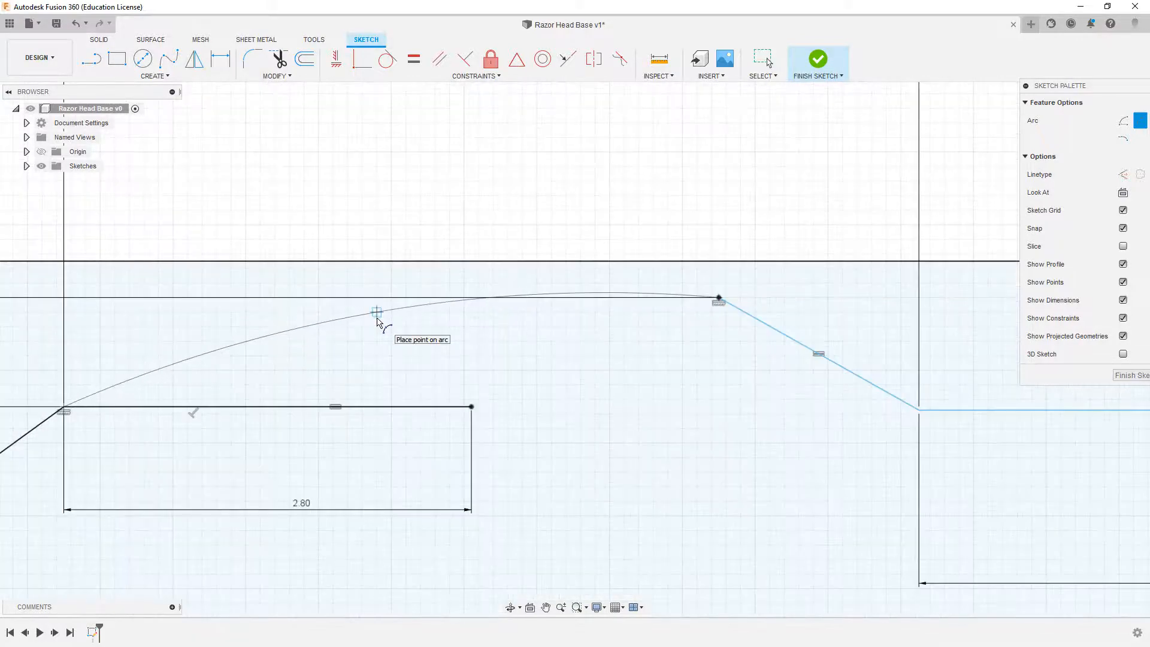
pyautogui.click(377, 321)
pyautogui.scroll(-5, 377, 321)
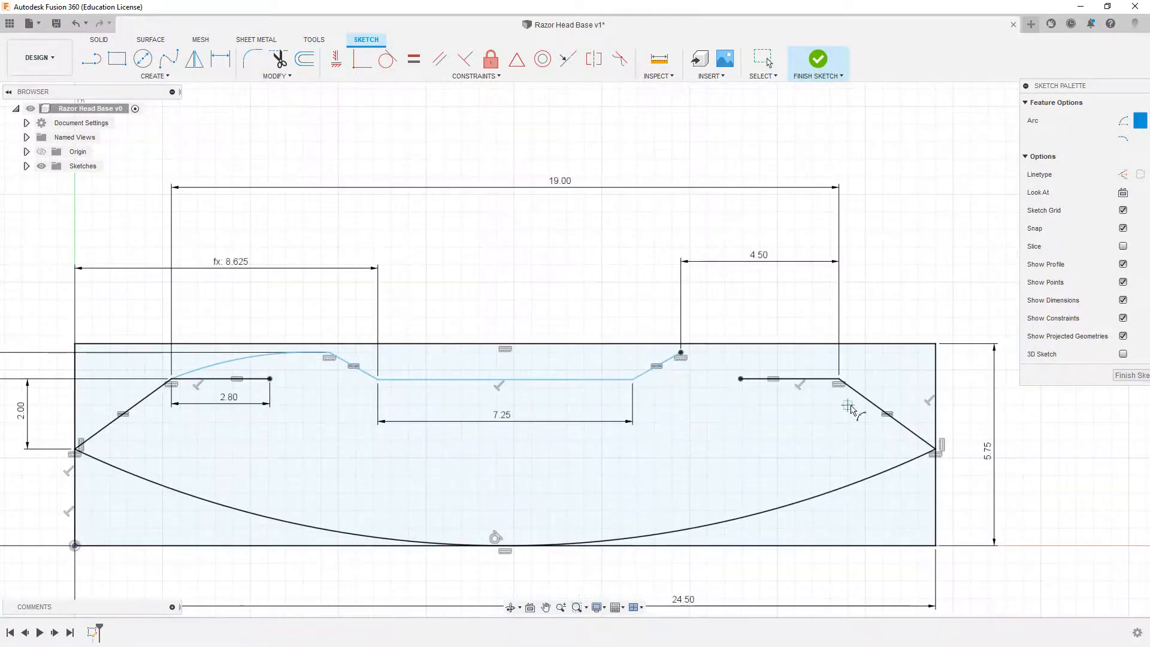
# - Draw a matching 3-point arc from the outer end of the right ledge to the channel's upper right endpoint
pyautogui.click(839, 379)
pyautogui.click(681, 353)
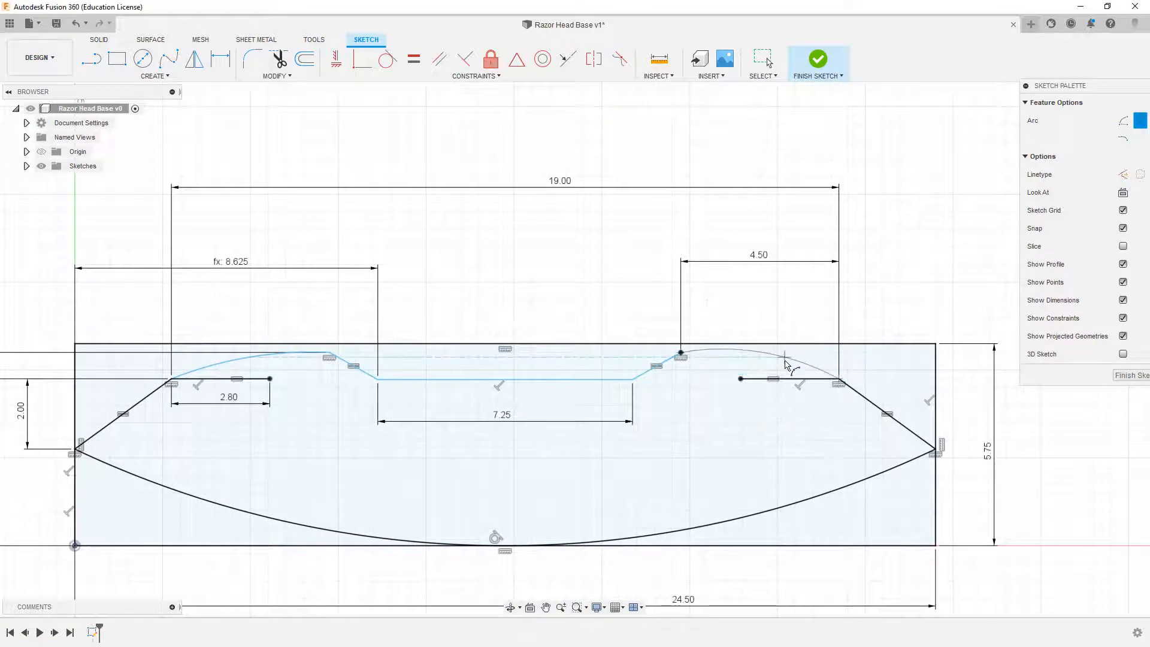
pyautogui.scroll(5, 791, 368)
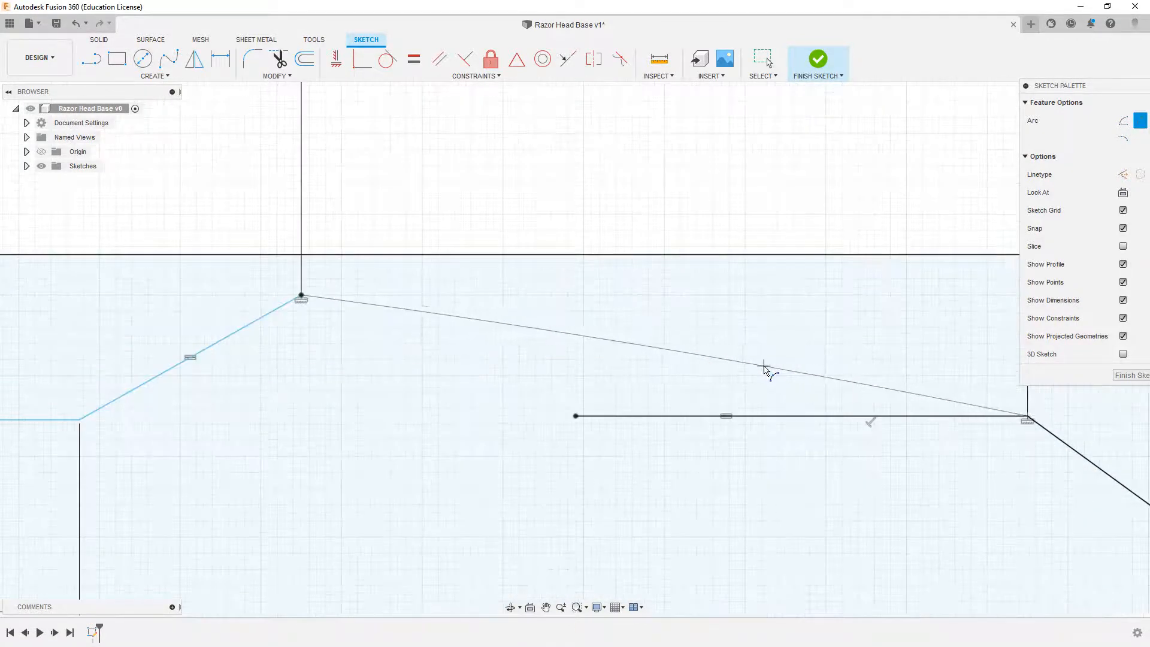
pyautogui.click(783, 348)
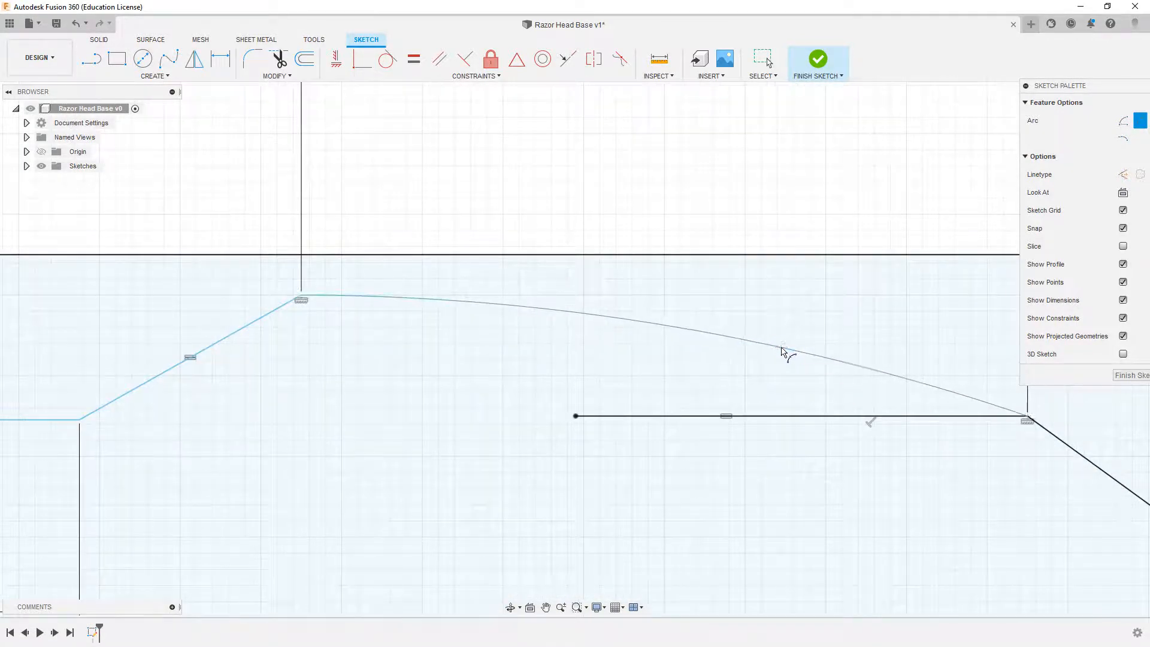
pyautogui.scroll(-2, 783, 352)
pyautogui.scroll(-4, 783, 354)
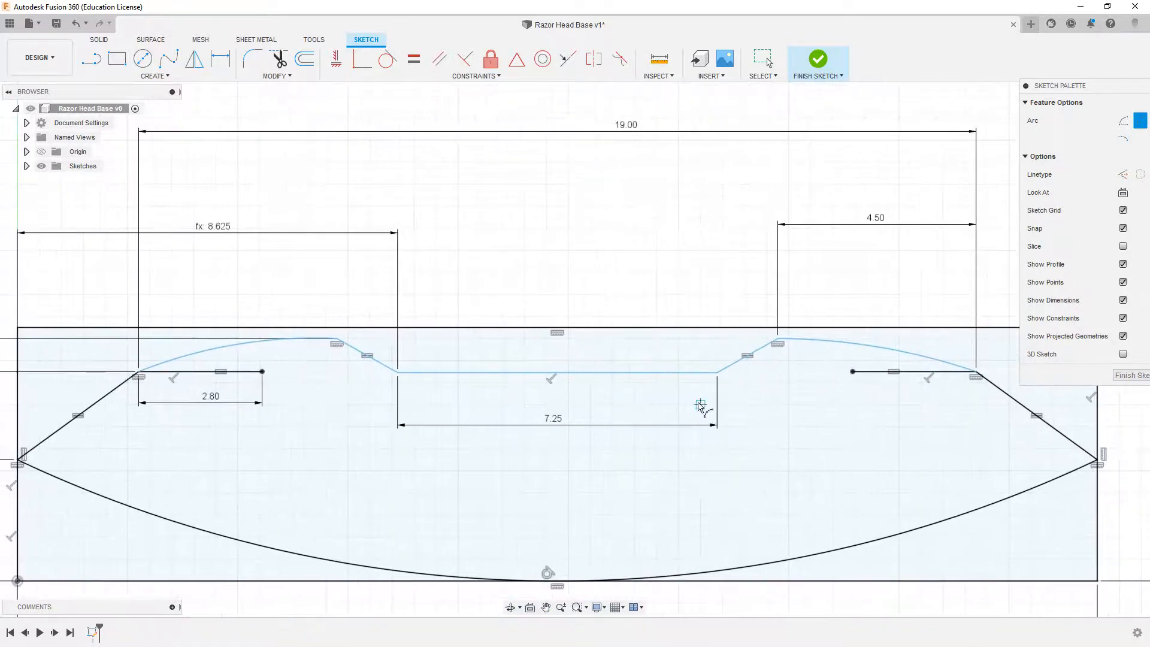
# - Dimension the left upper arc with a radius of 9.21 mm
pyautogui.press('d')
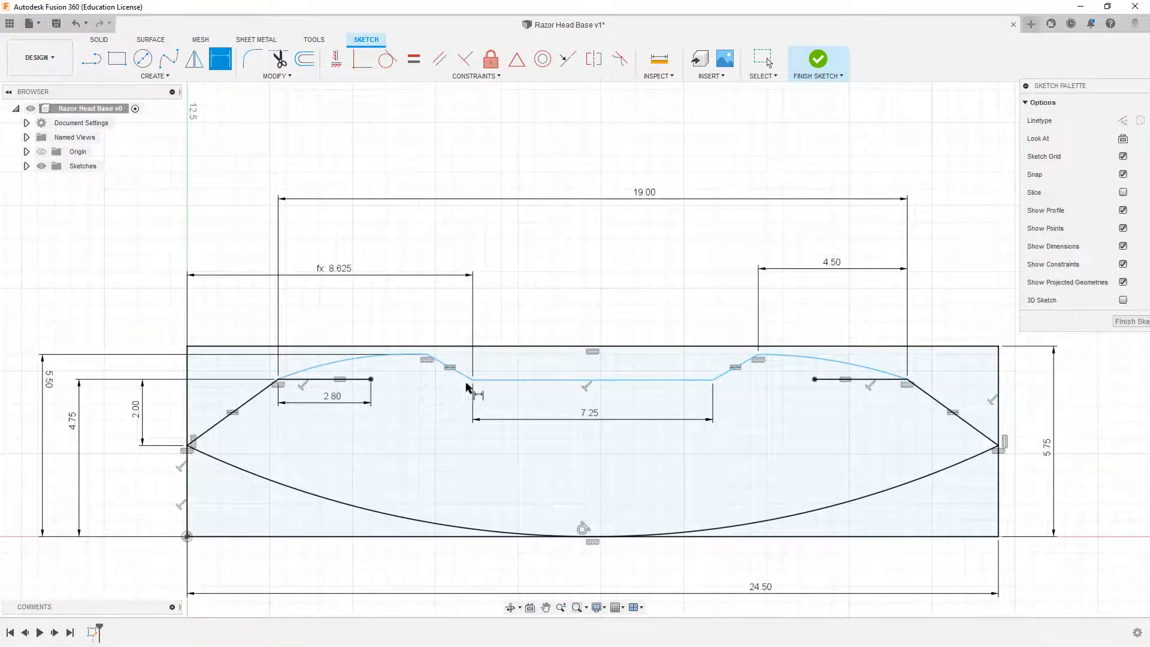
pyautogui.click(387, 357)
pyautogui.click(172, 274)
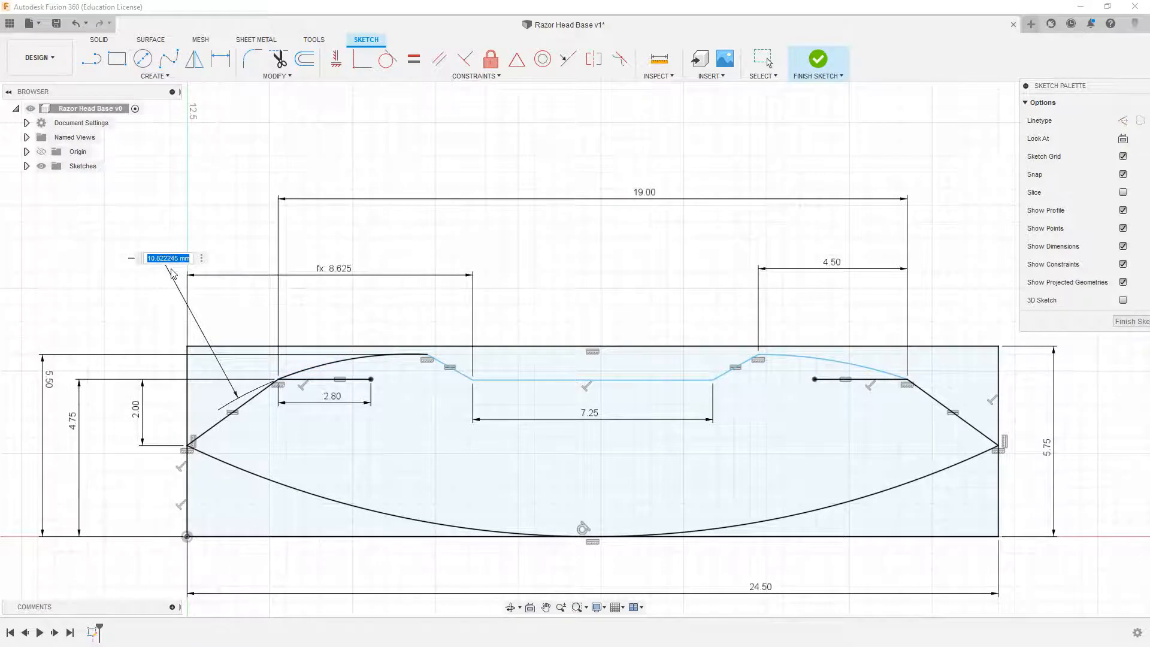
pyautogui.write('9.21')
pyautogui.press('Return')
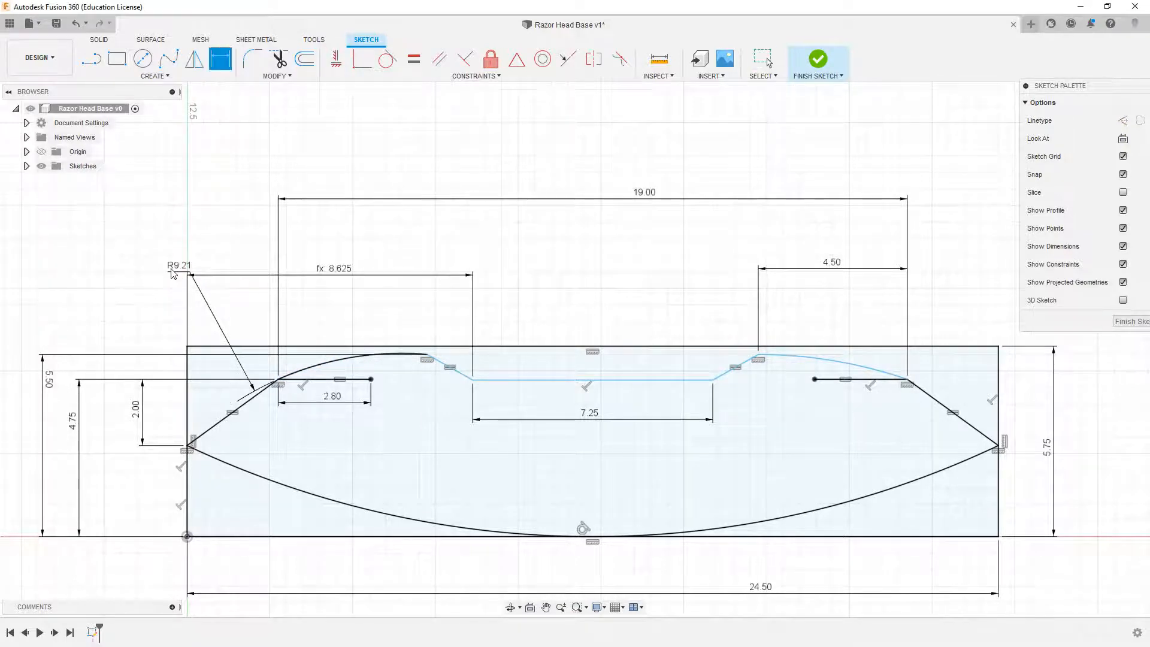
# - Dimension the right upper arc with a radius of 9.21 mm
pyautogui.click(842, 364)
pyautogui.click(967, 300)
pyautogui.write('9')
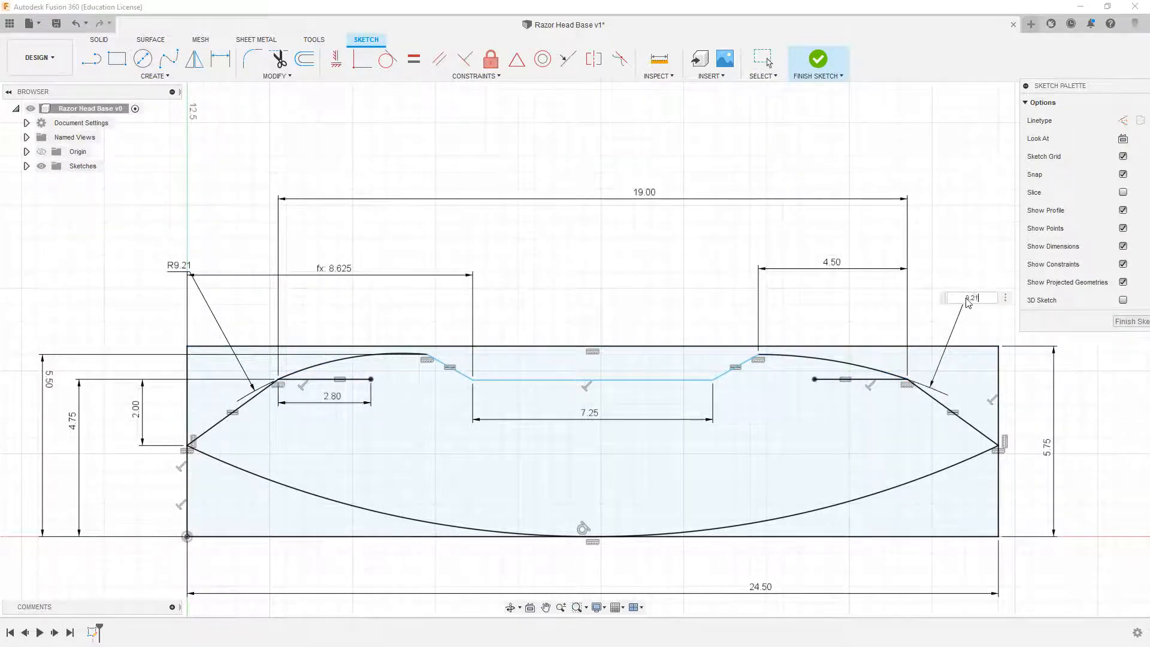
pyautogui.write('.21')
pyautogui.press('Return')
pyautogui.scroll(-1, 561, 353)
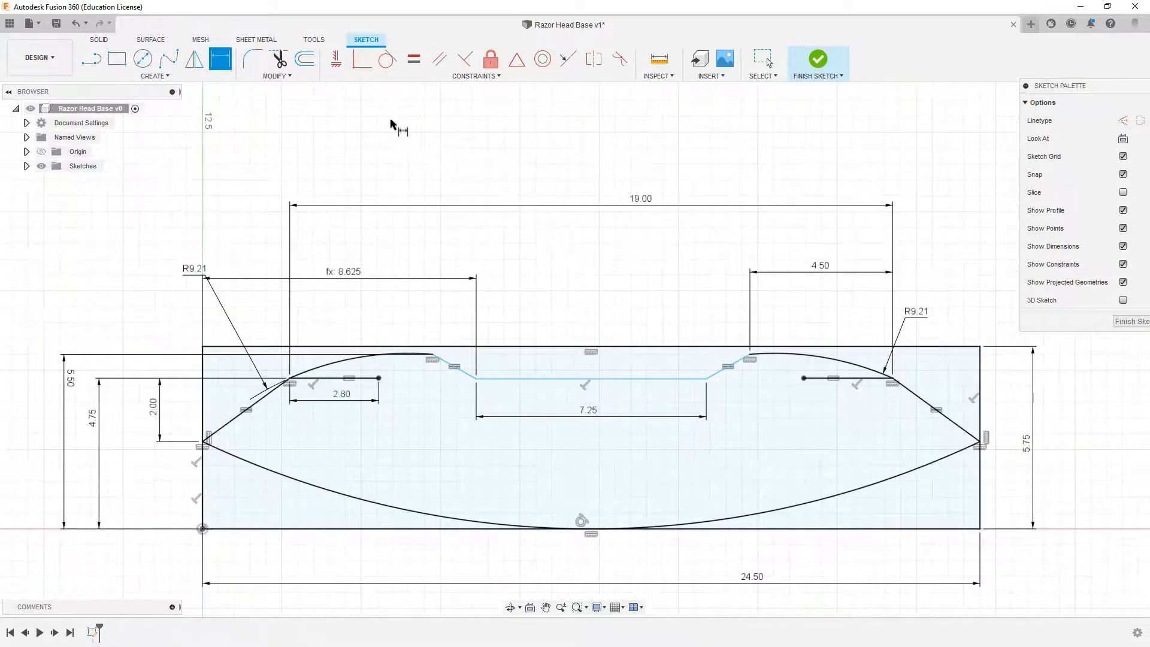
# - Draw vertical lines from the inner ends of the left and right ledges up to the arcs above them
pyautogui.press('l')
pyautogui.click(379, 378)
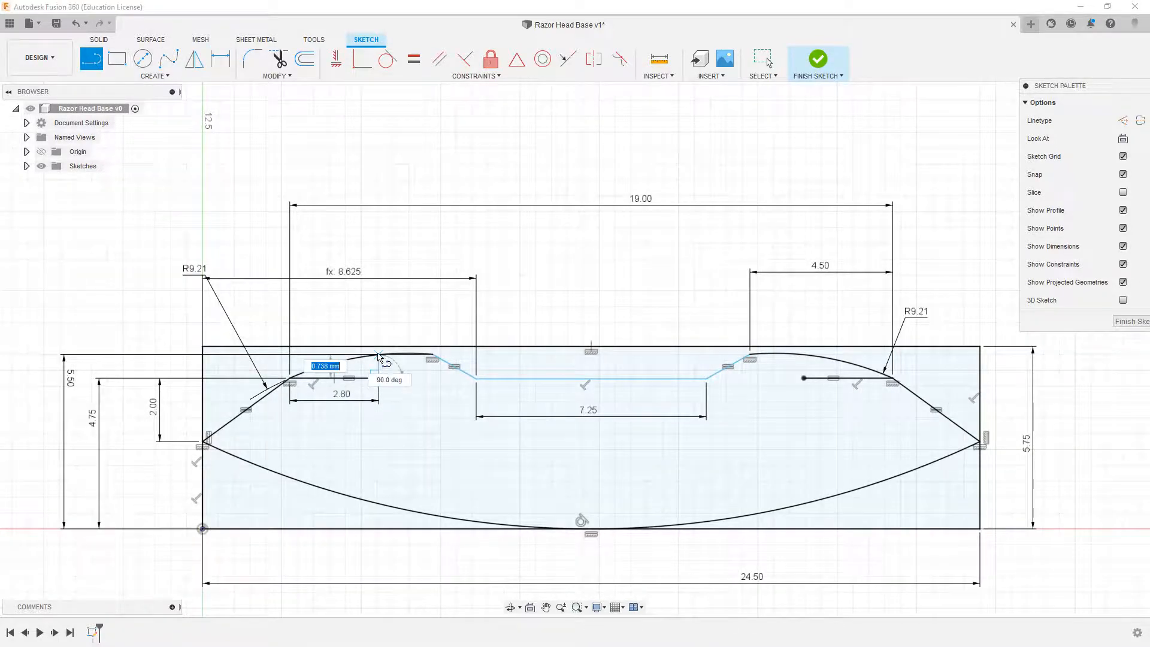
pyautogui.doubleClick(379, 354)
pyautogui.click(803, 377)
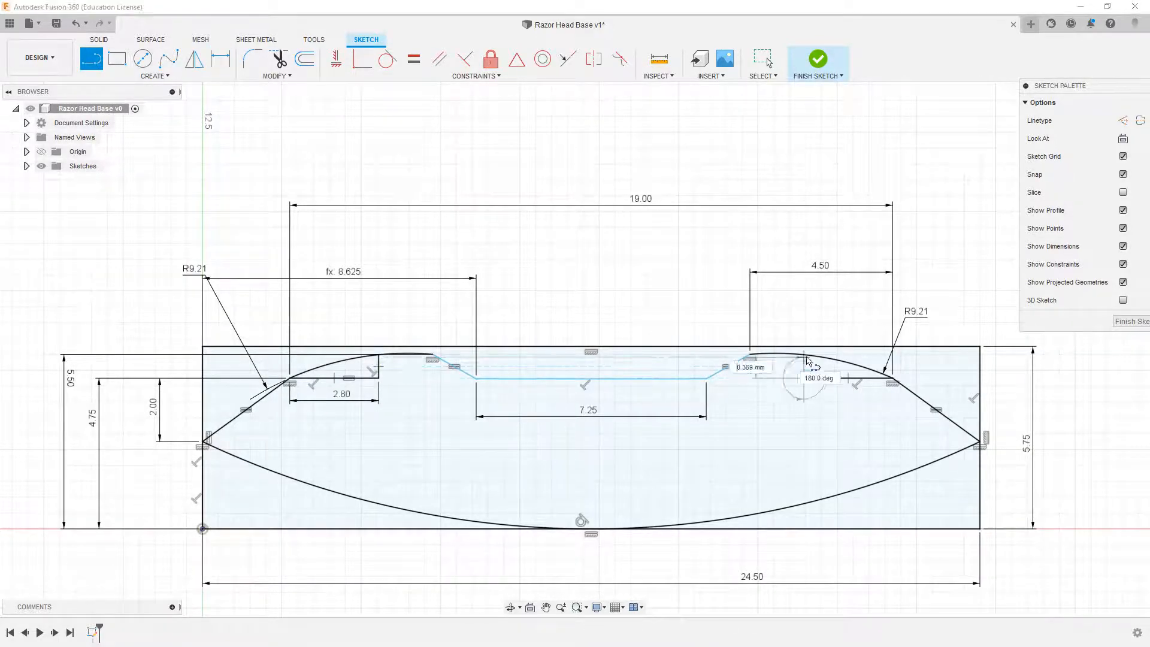
pyautogui.doubleClick(804, 354)
pyautogui.press('Escape')
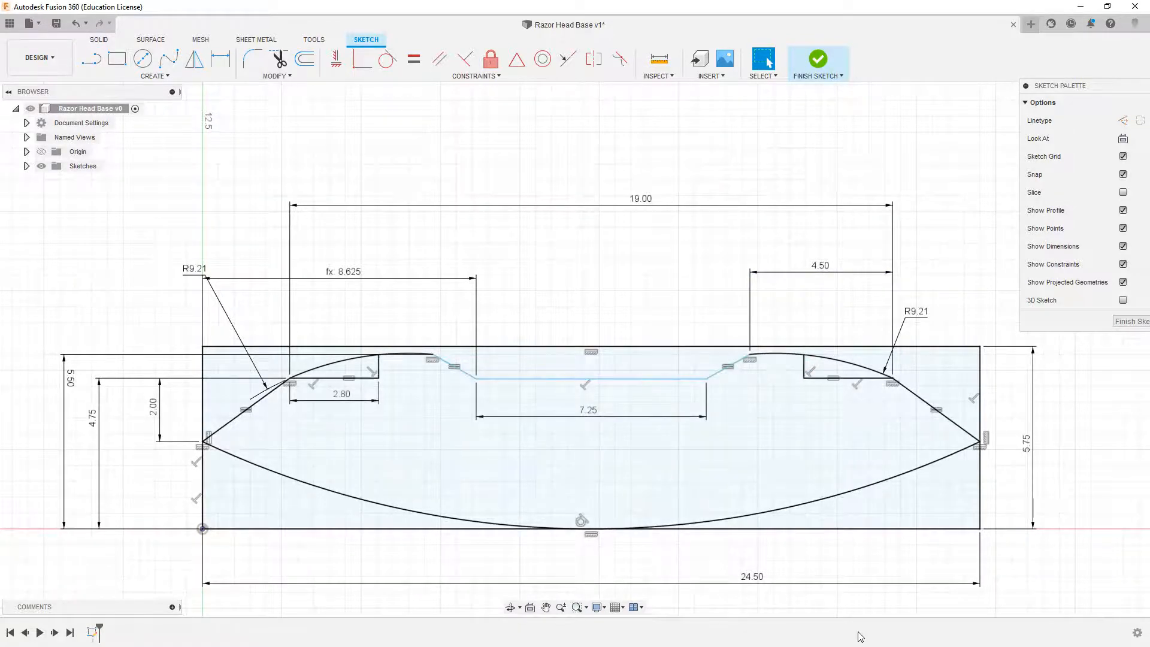
pyautogui.moveTo(707, 379)
pyautogui.mouseDown()
pyautogui.moveTo(743, 382)
pyautogui.moveTo(726, 371)
pyautogui.moveTo(712, 383)
pyautogui.mouseUp()
pyautogui.click(724, 369)
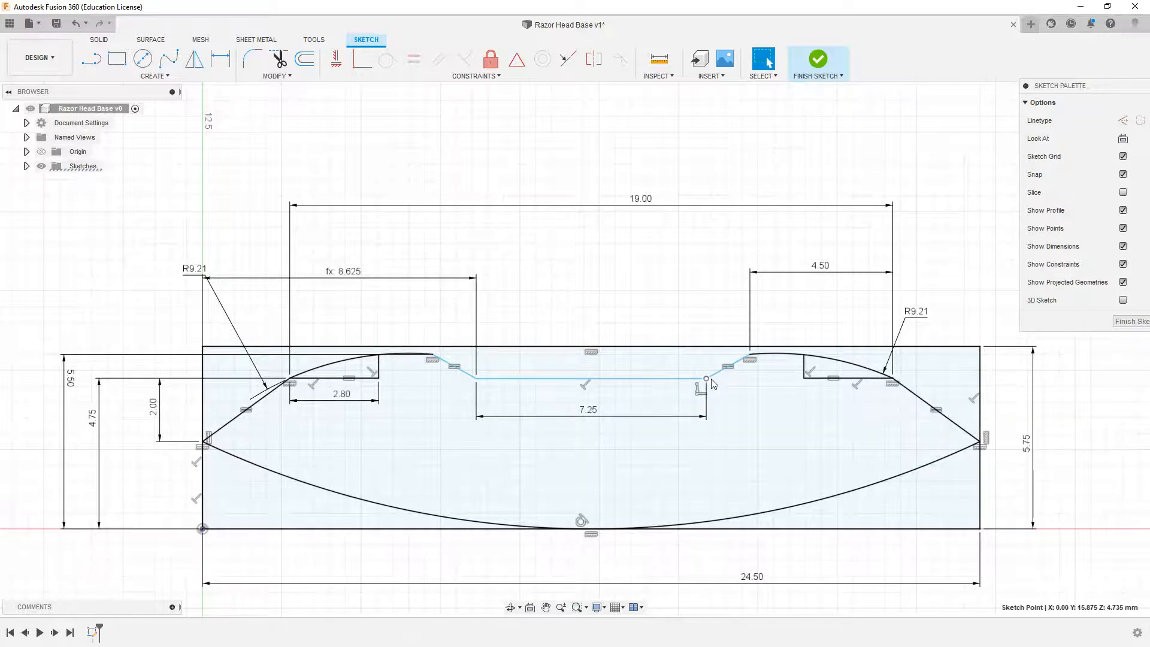
pyautogui.press('d')
pyautogui.click(476, 379)
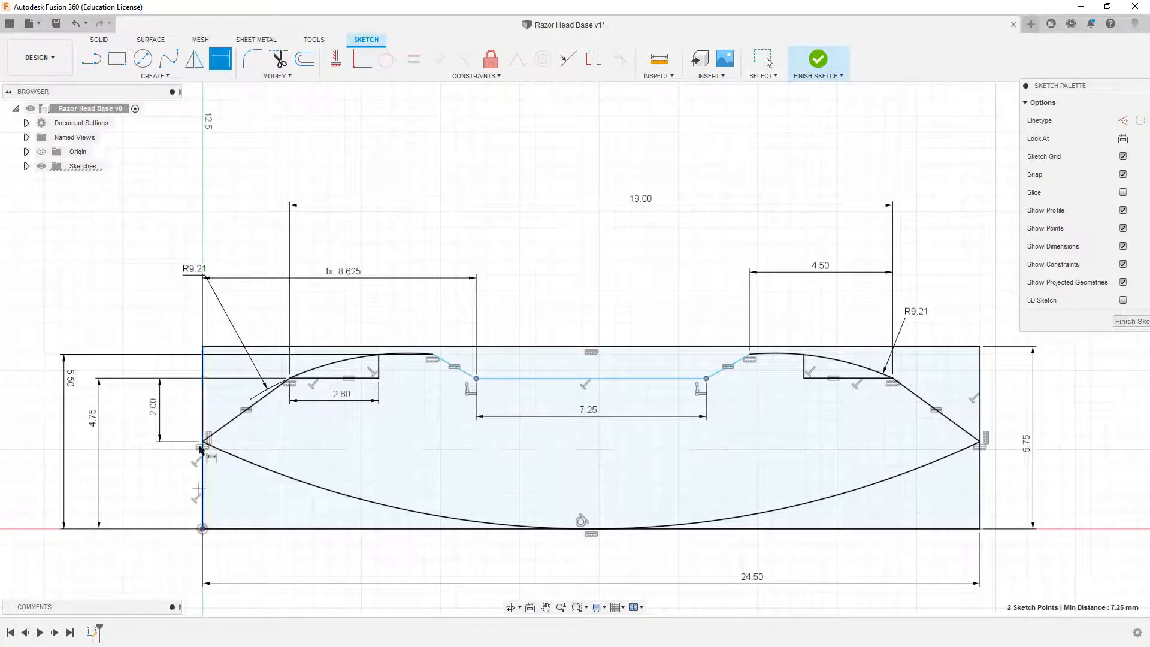
pyautogui.click(202, 529)
pyautogui.press('Escape')
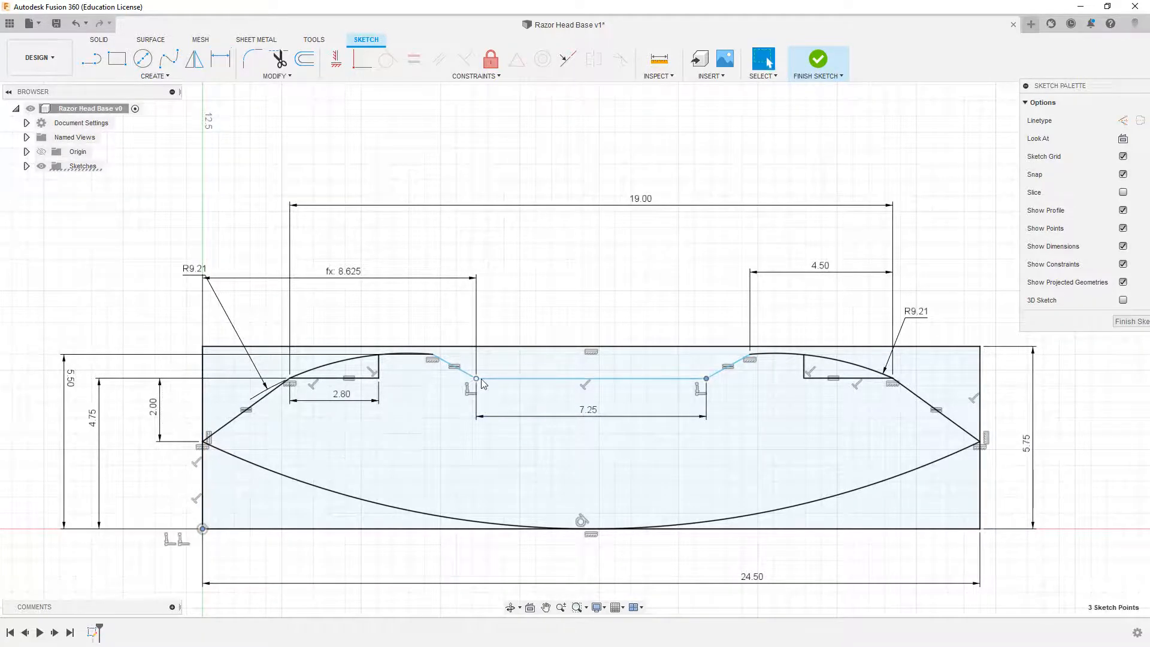
pyautogui.click(482, 379)
pyautogui.press('d')
pyautogui.click(457, 528)
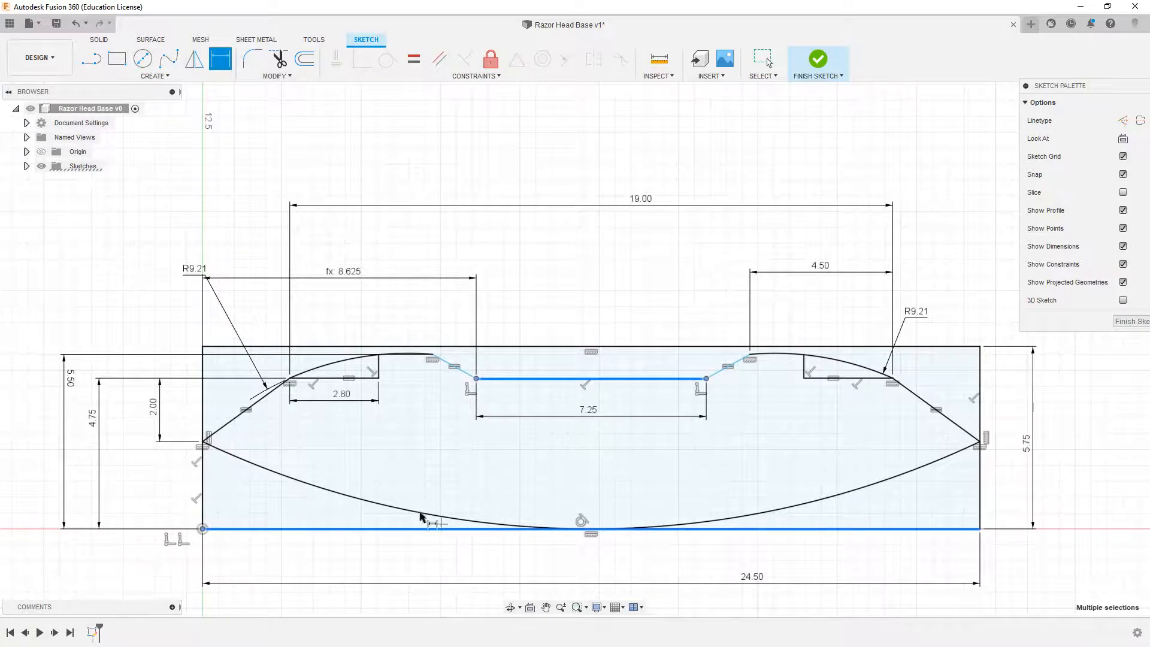
pyautogui.press('Escape')
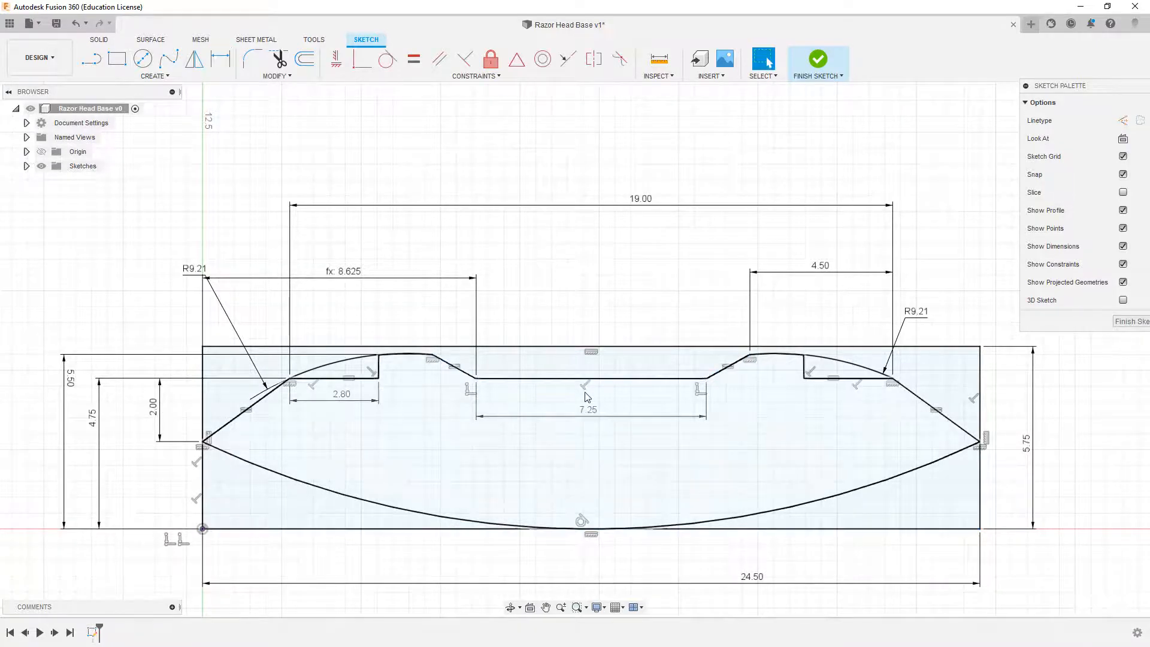
# - Dimension the vertical distance between the channel floor and the rectangle's bottom edge as 4.75 mm
pyautogui.click(584, 378)
pyautogui.press('d')
pyautogui.click(332, 529)
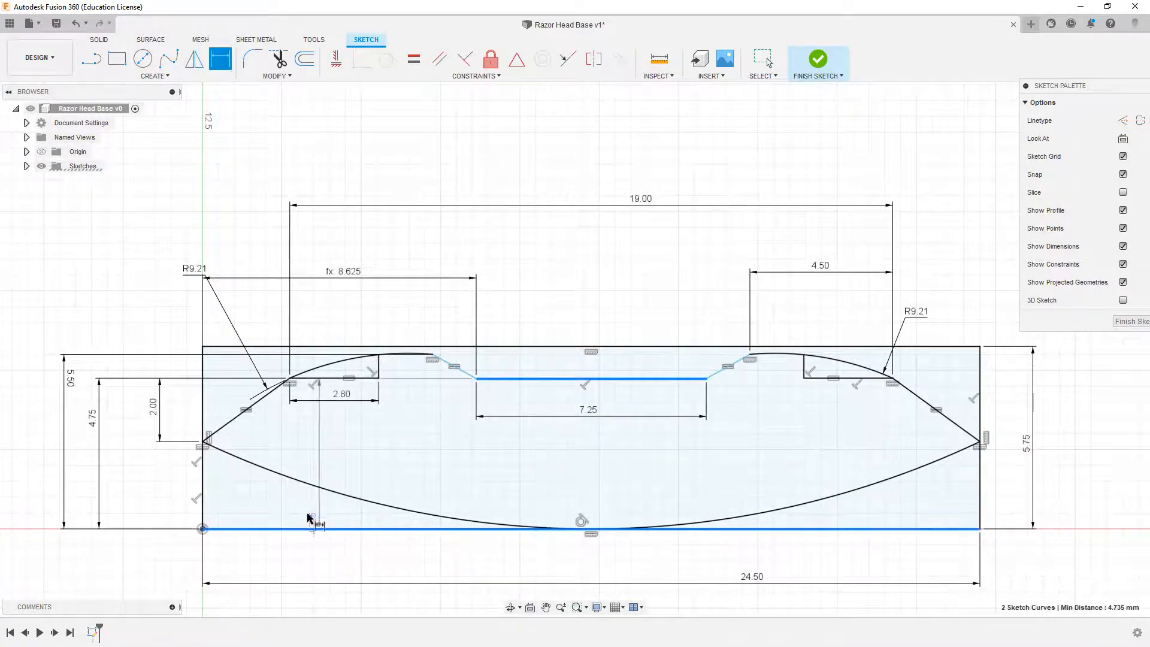
pyautogui.click(82, 436)
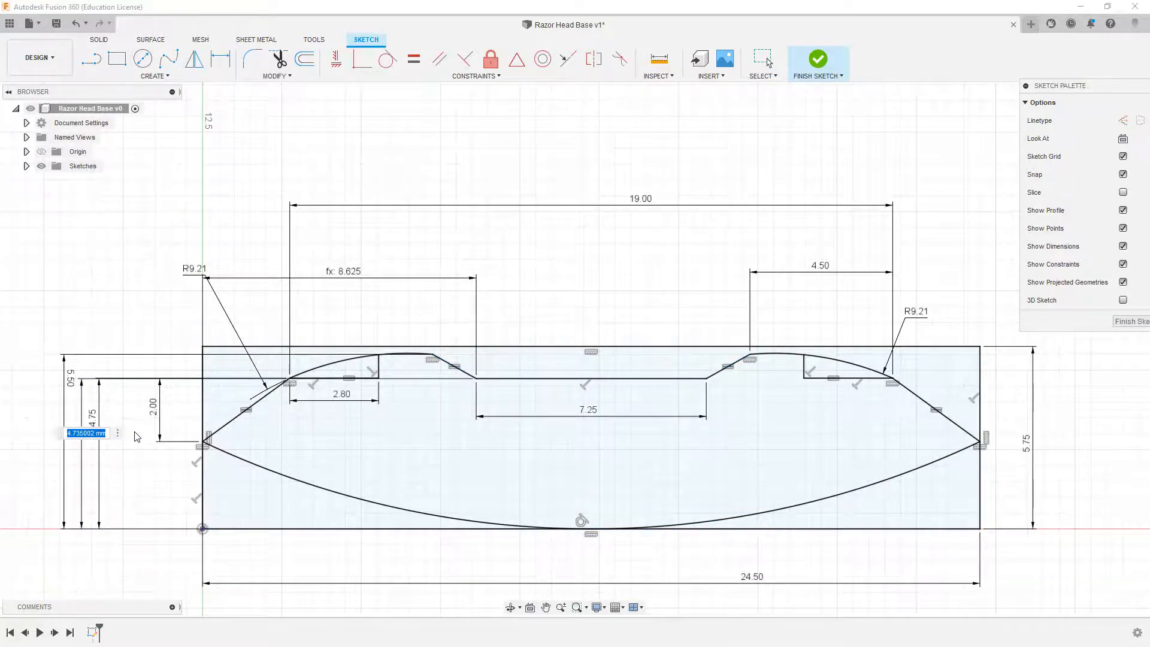
pyautogui.write('4.75')
pyautogui.press('Return')
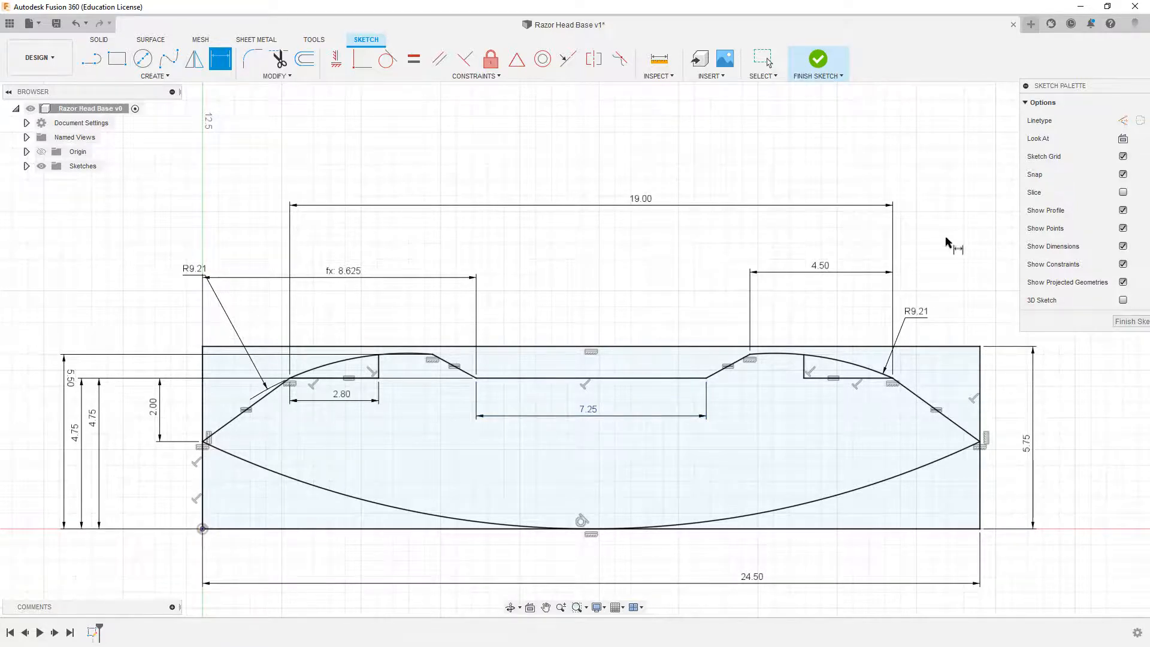
# - Finish the side-profile sketch and extrude its central profile 41.1 mm as a new body
pyautogui.click(816, 60)
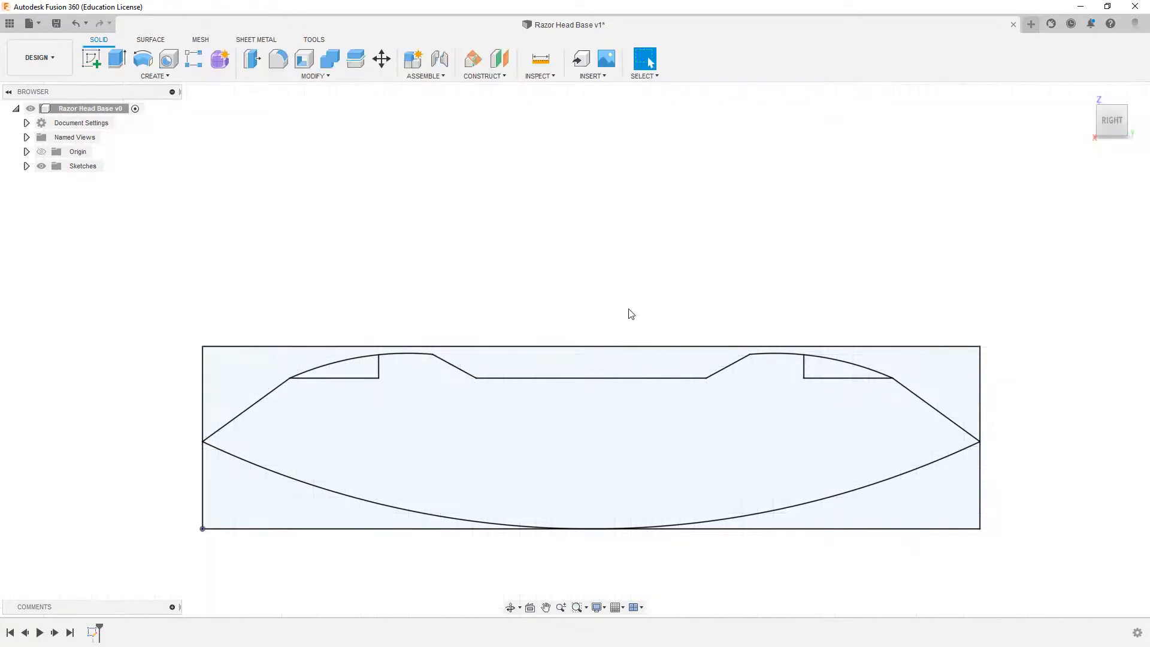
pyautogui.press('e')
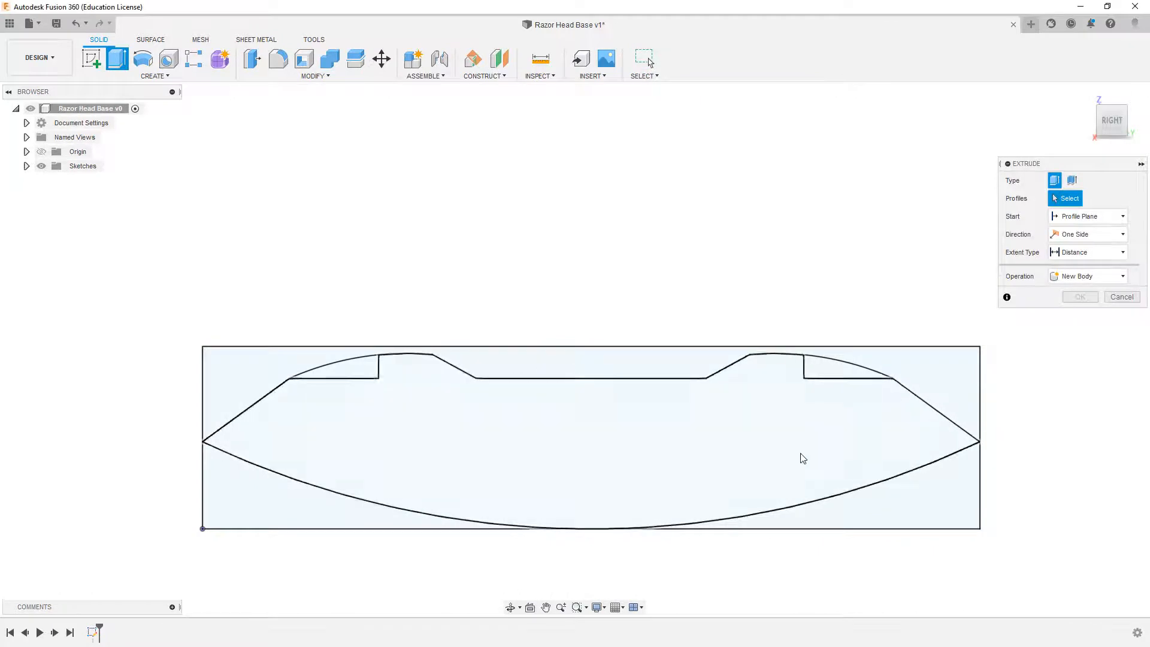
pyautogui.click(796, 375)
pyautogui.write('41.1')
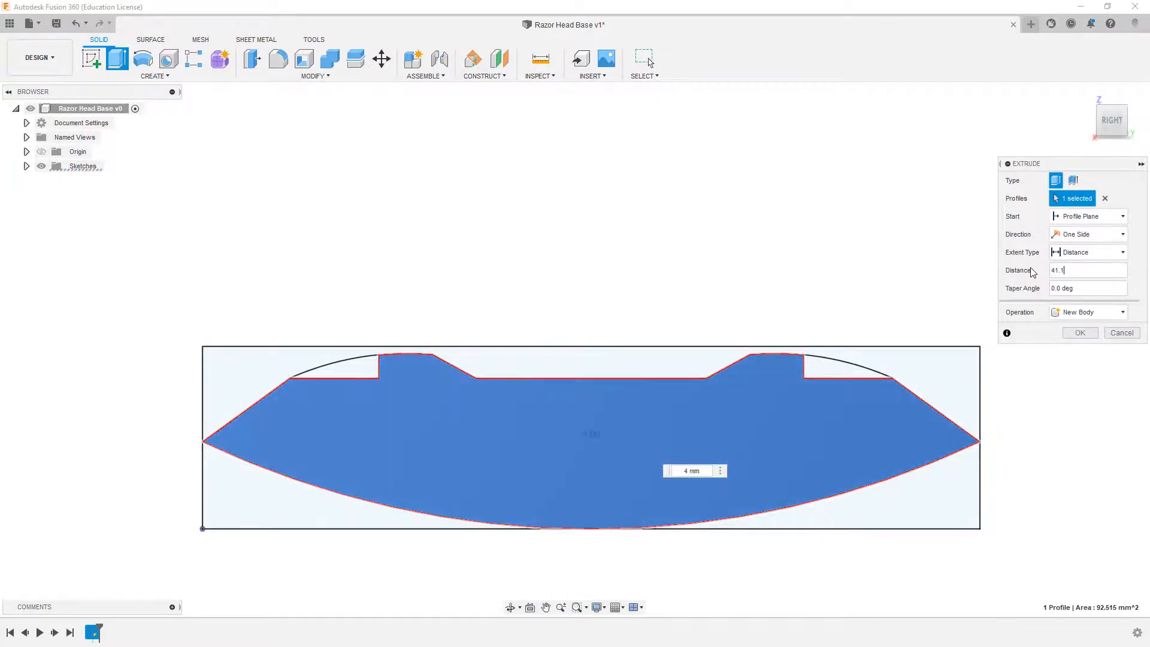
pyautogui.press('Return')
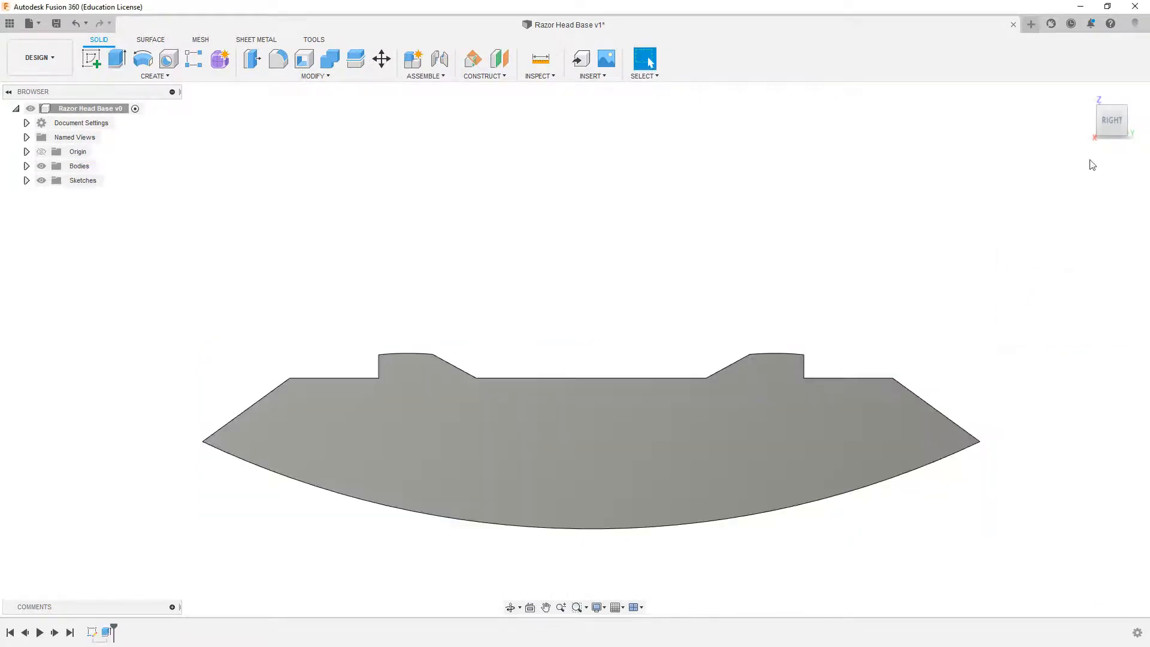
# - Examine the extruded body from its end, its underside and an isometric view
pyautogui.click(1126, 107)
pyautogui.scroll(-3, 497, 496)
pyautogui.moveTo(497, 496); pyautogui.dragTo(665, 283, button='middle')
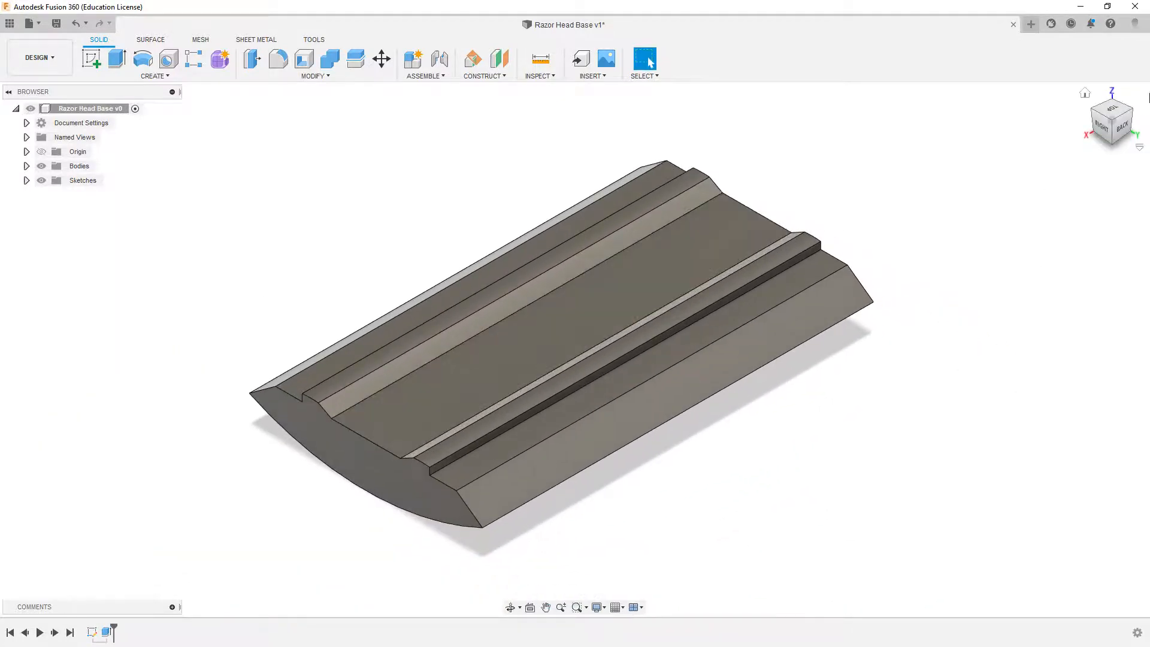
pyautogui.click(1102, 127)
pyautogui.click(1112, 106)
pyautogui.click(1111, 139)
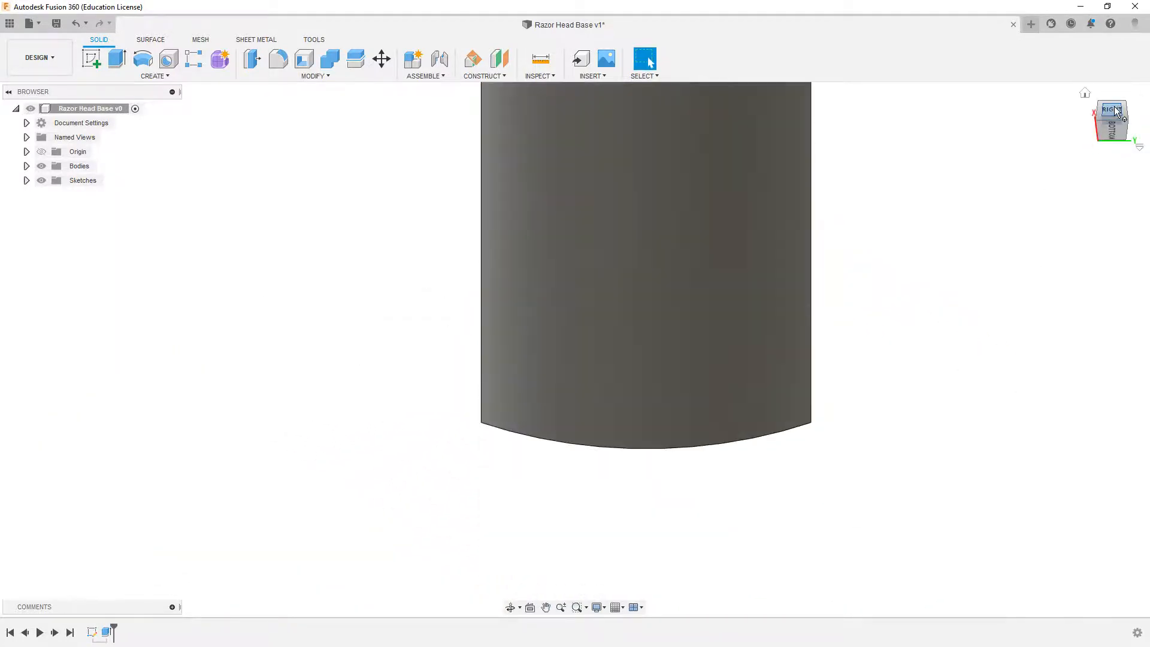
pyautogui.click(1115, 113)
pyautogui.click(1126, 108)
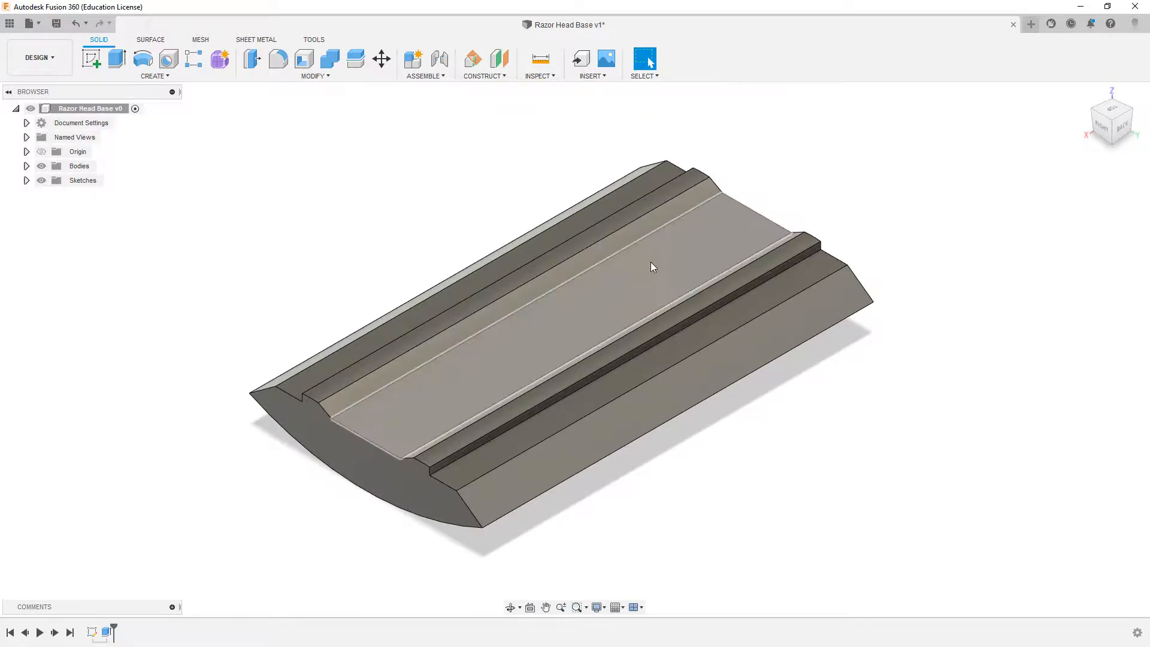
# - Start a sketch on the channel floor and place three points in a row along the channel's midline
pyautogui.click(92, 58)
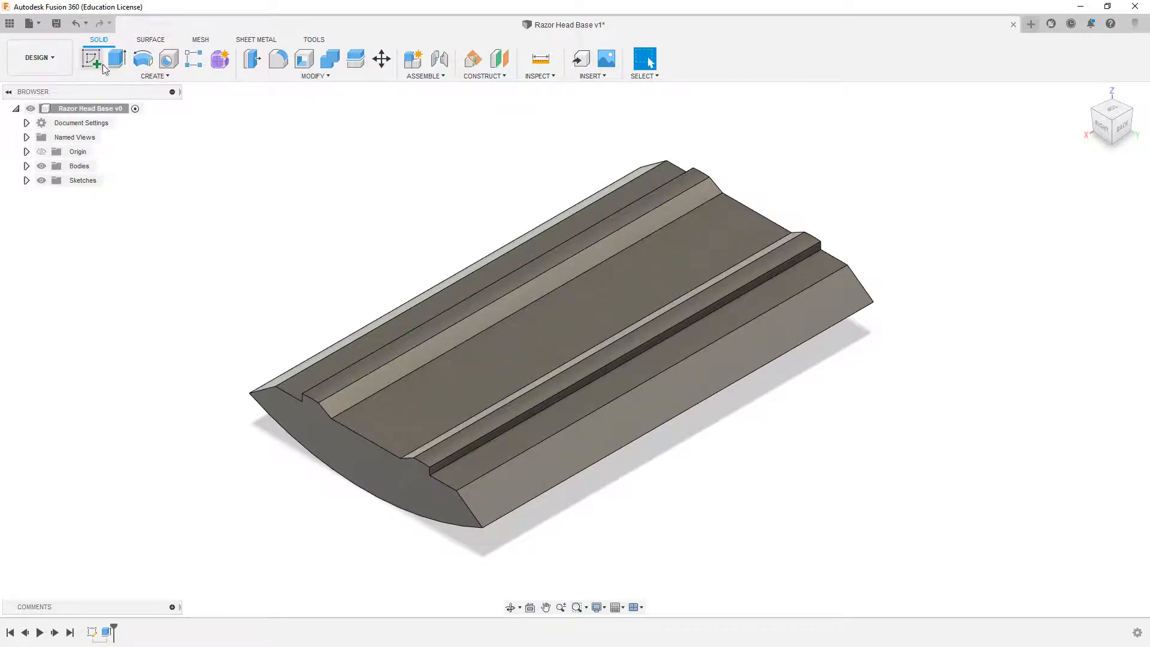
pyautogui.click(509, 337)
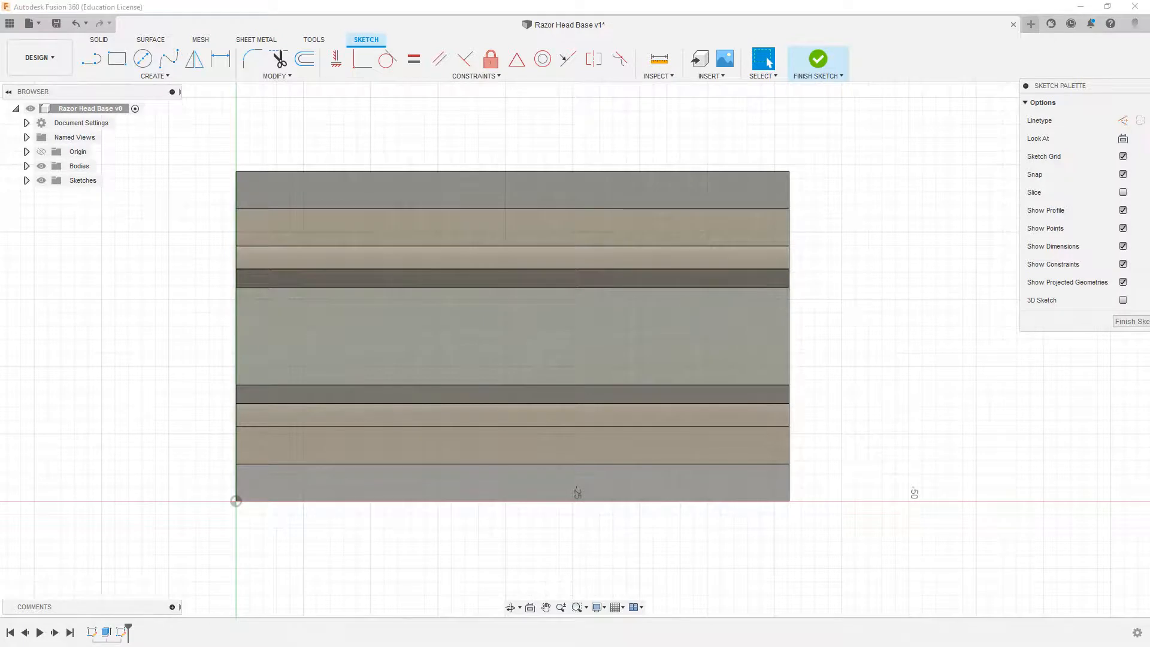
pyautogui.click(142, 58)
pyautogui.click(152, 77)
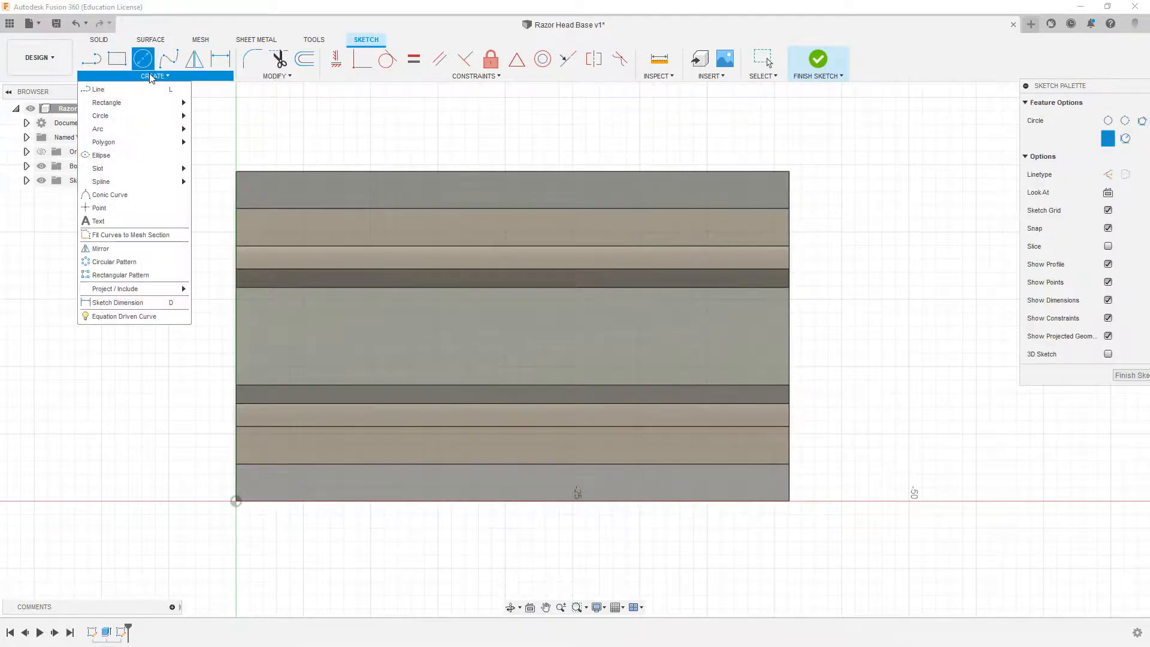
pyautogui.click(144, 208)
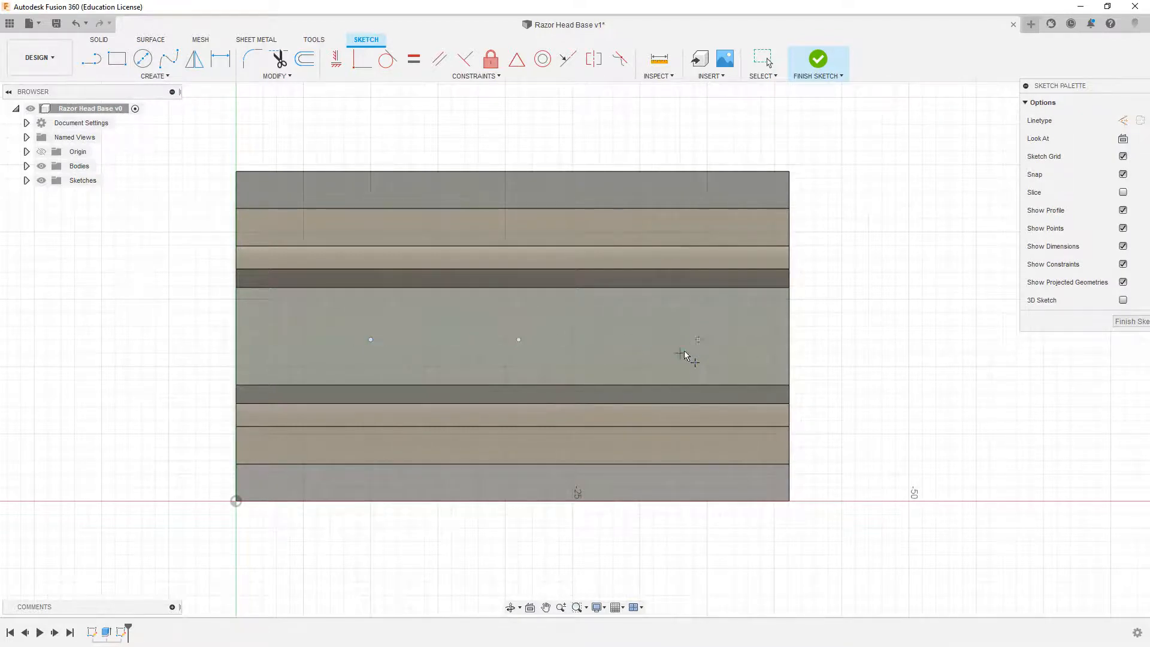
pyautogui.press('Escape')
# - Dimension the distance between the left and middle points as 12.75 mm
pyautogui.press('d')
pyautogui.click(371, 340)
pyautogui.click(519, 339)
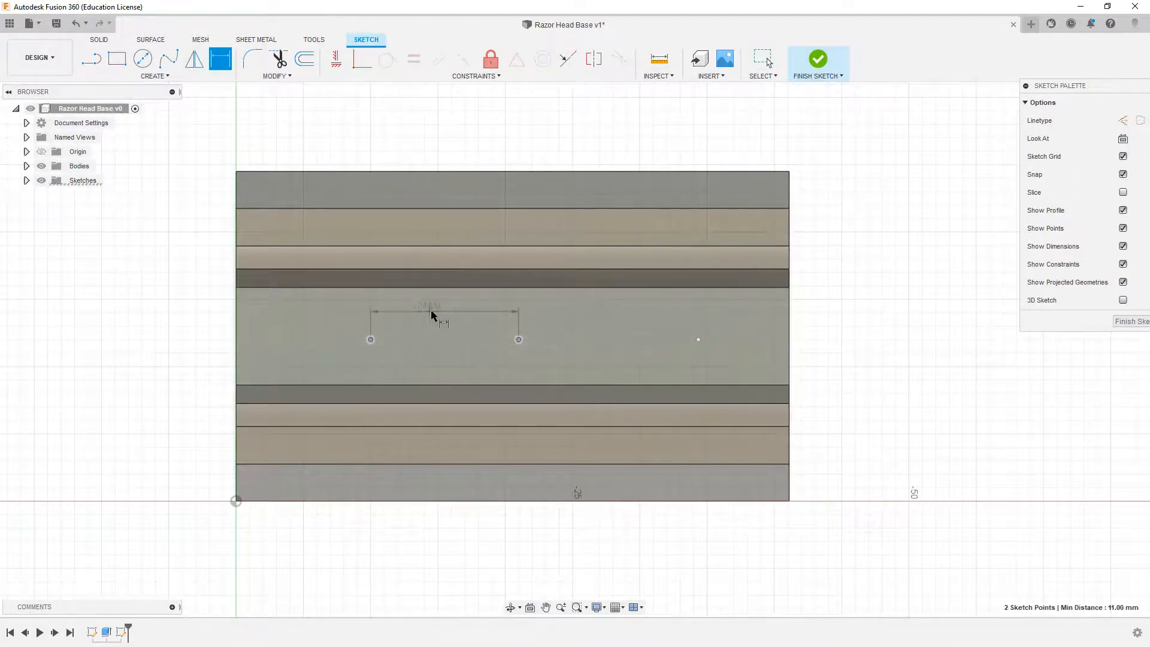
pyautogui.click(444, 317)
pyautogui.write('12.75')
pyautogui.press('Return')
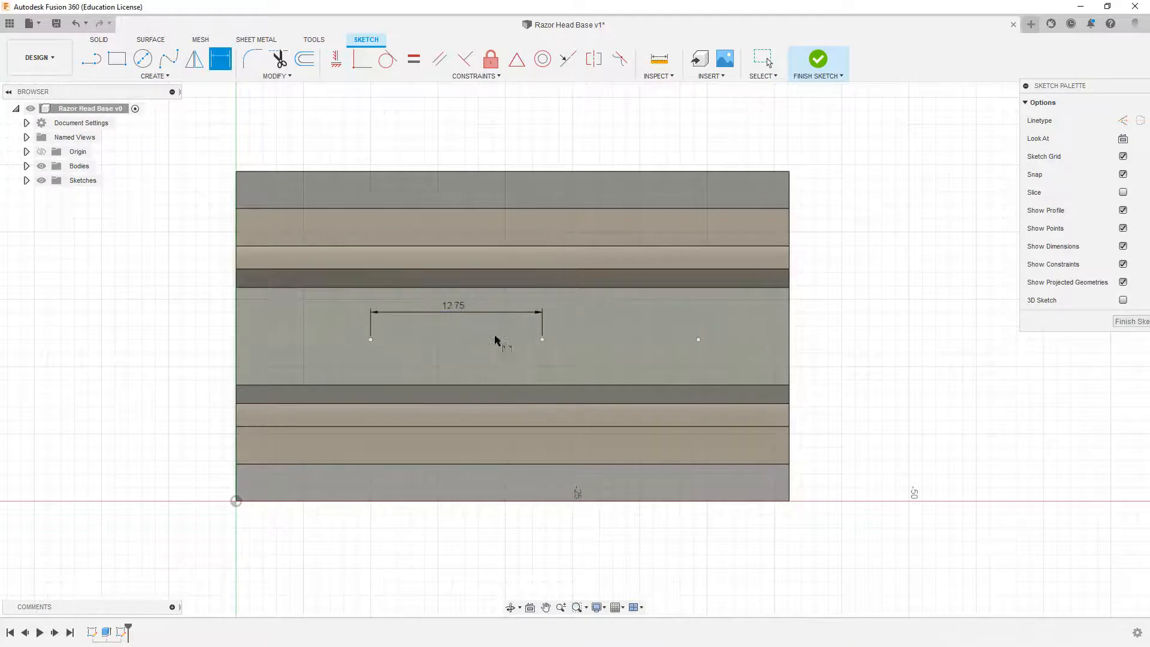
# - Dimension the distance between the middle and right points as 12.75 mm
pyautogui.click(542, 340)
pyautogui.click(698, 339)
pyautogui.click(629, 312)
pyautogui.write('12.75')
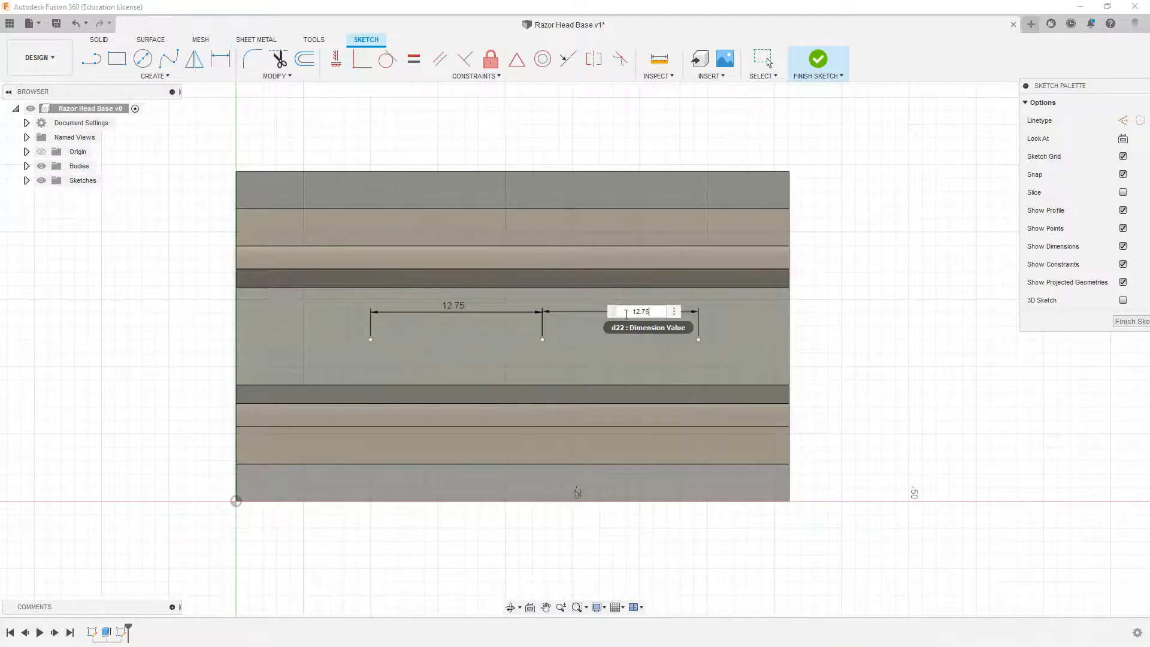
pyautogui.press('Return')
# - Dimension the vertical distance from the origin to the left point as 12.25 mm
pyautogui.press('d')
pyautogui.click(370, 339)
pyautogui.click(236, 501)
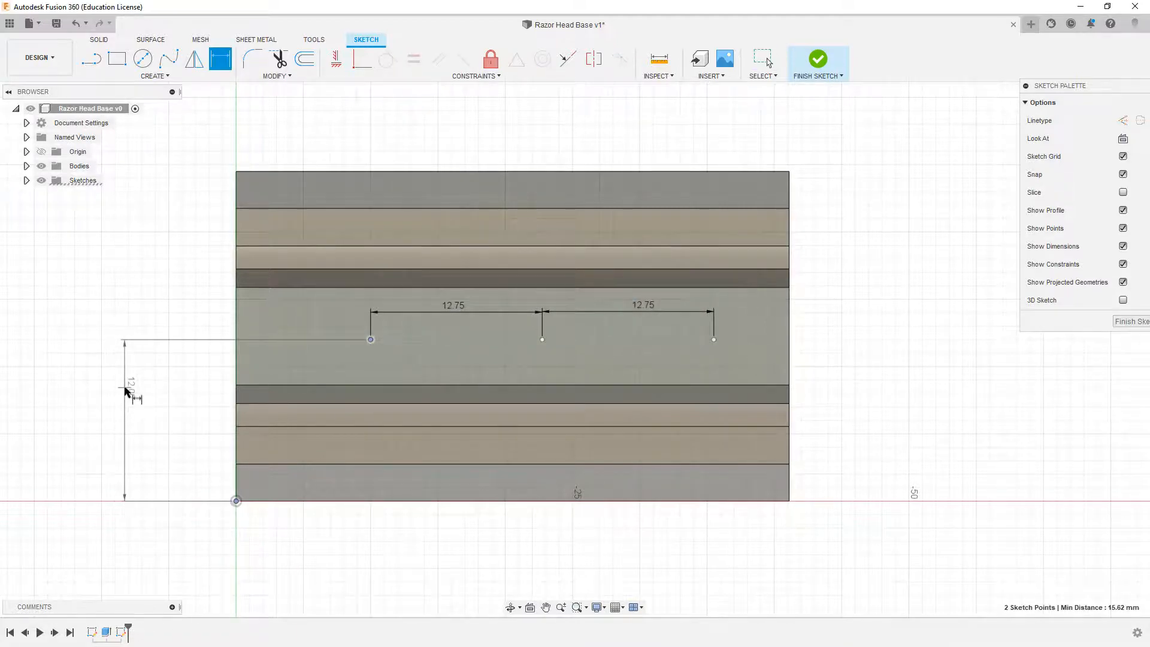
pyautogui.click(125, 390)
pyautogui.write('12.25')
pyautogui.press('Return')
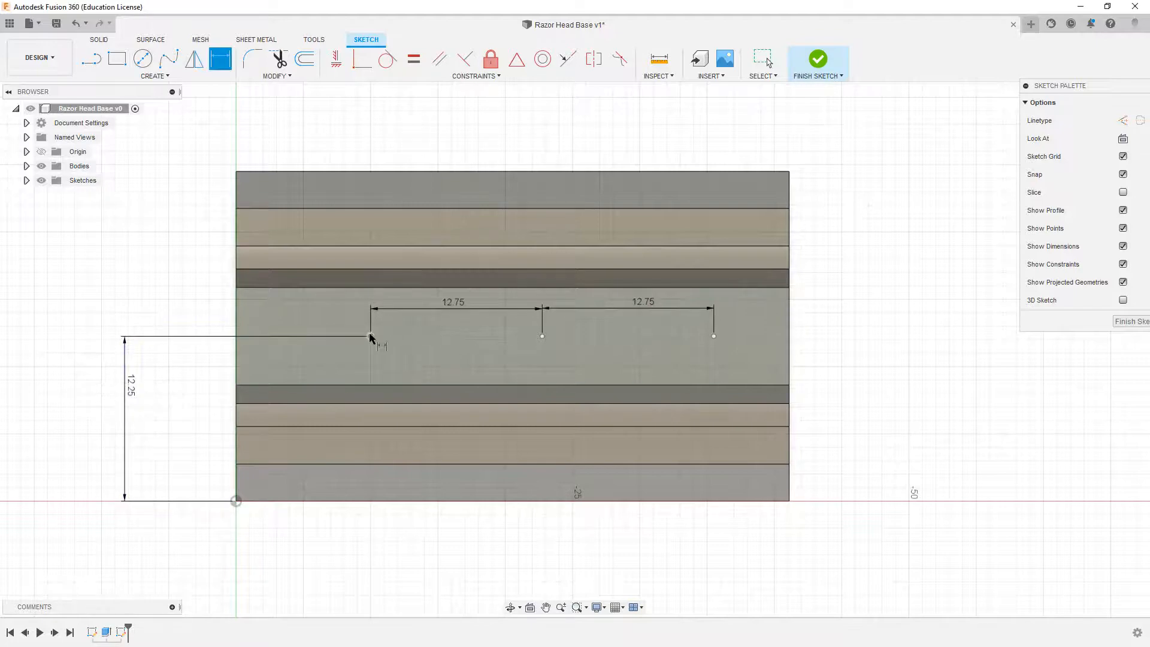
# - Dimension the horizontal distance from the origin to the left point as 7.875 mm and finish the sketch
pyautogui.click(236, 501)
pyautogui.click(310, 150)
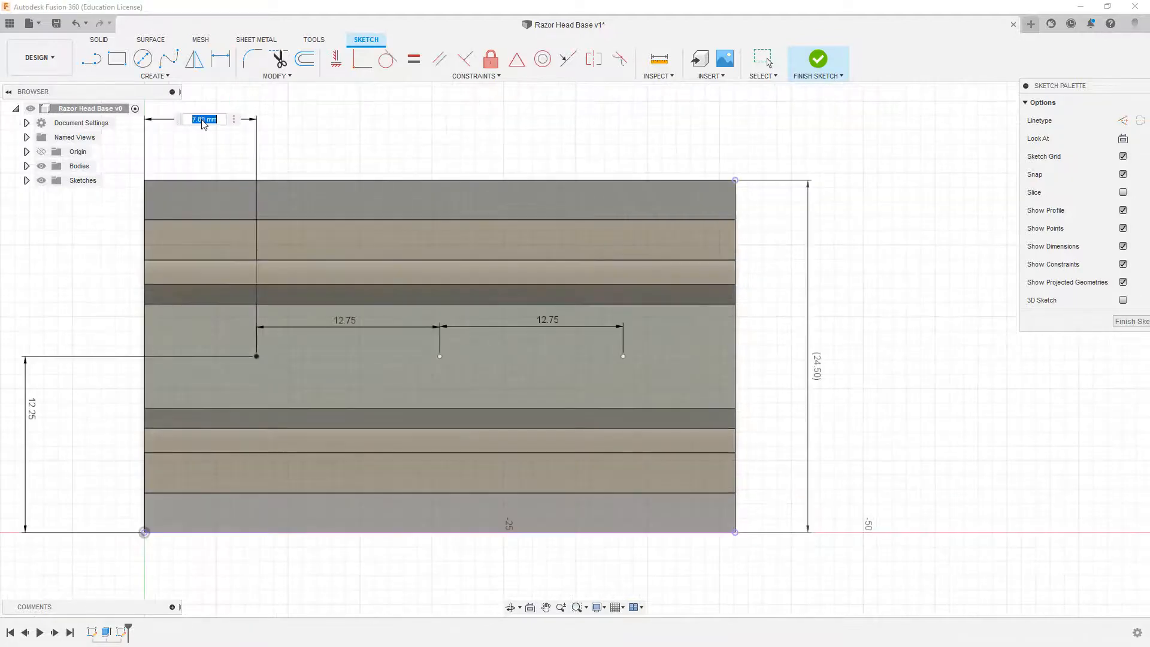
pyautogui.write('7.875')
pyautogui.press('Return')
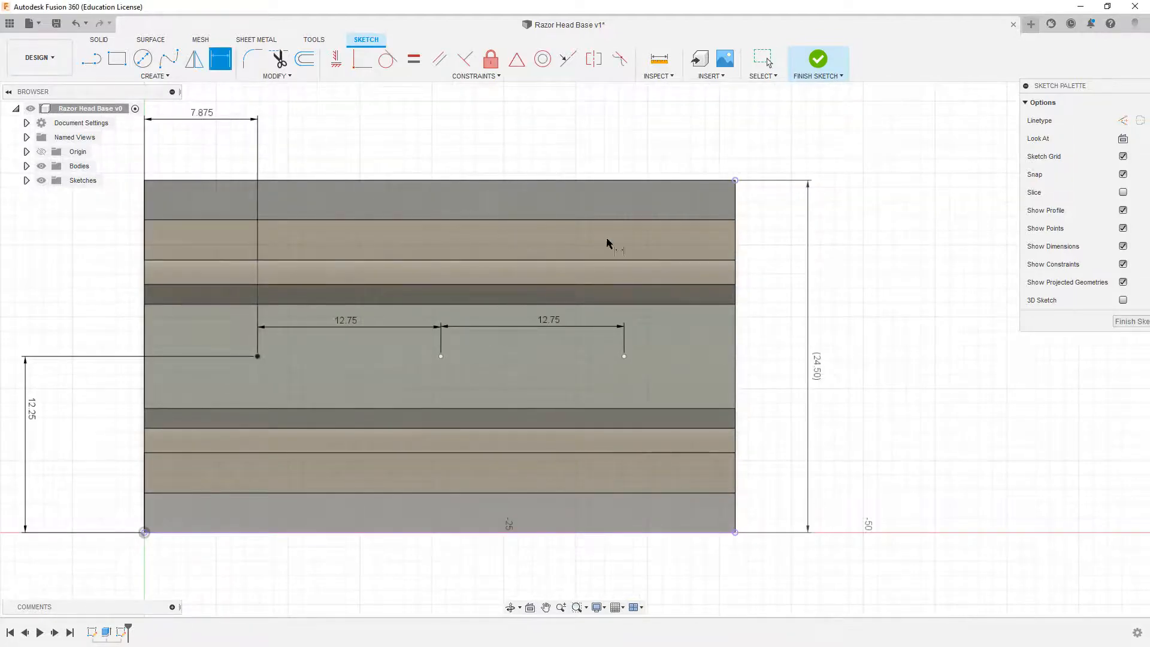
pyautogui.rightClick(862, 232)
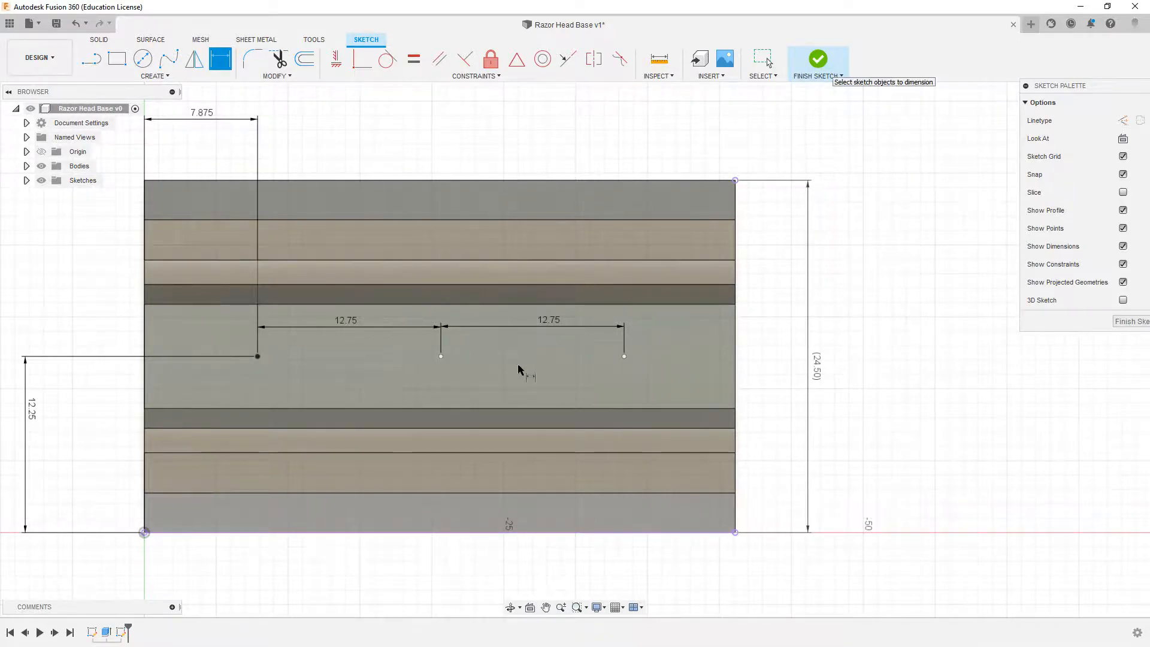
pyautogui.click(822, 69)
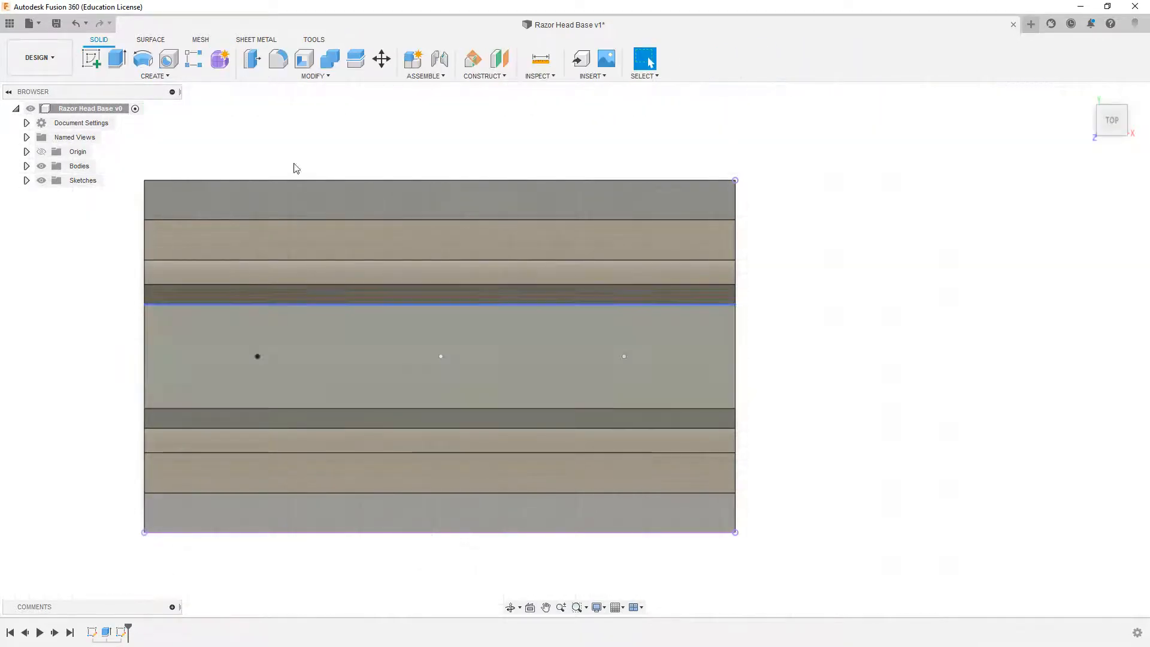
# - Start a Hole feature placed on all three sketch points in the channel floor
pyautogui.click(168, 58)
pyautogui.click(258, 357)
pyautogui.click(441, 356)
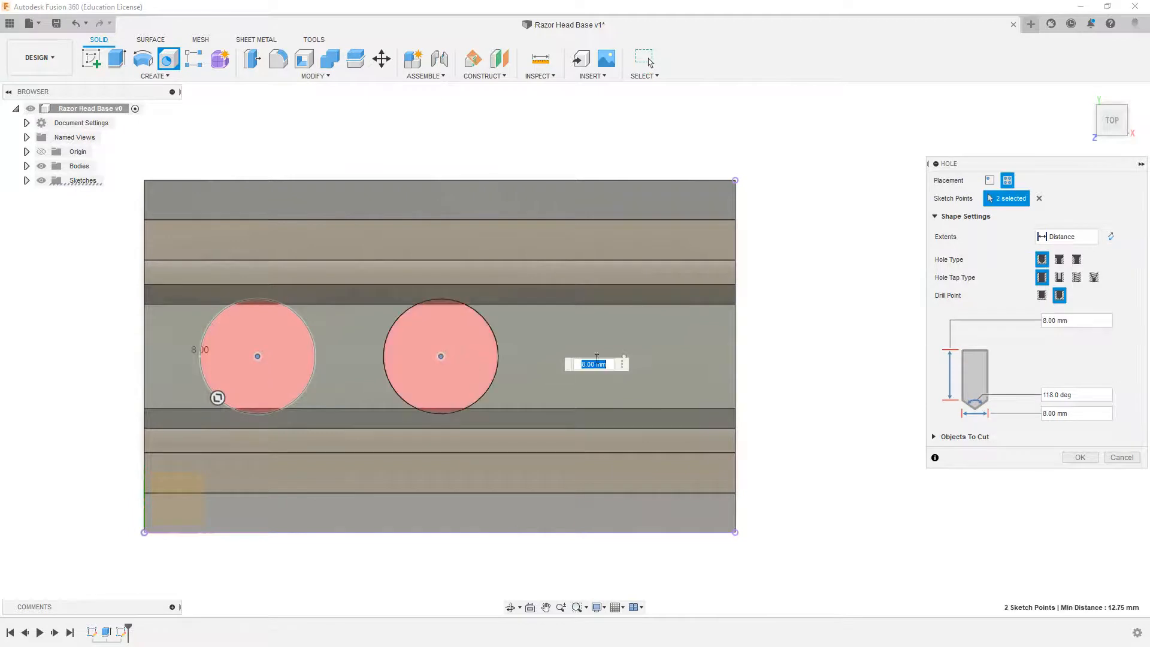
pyautogui.click(624, 357)
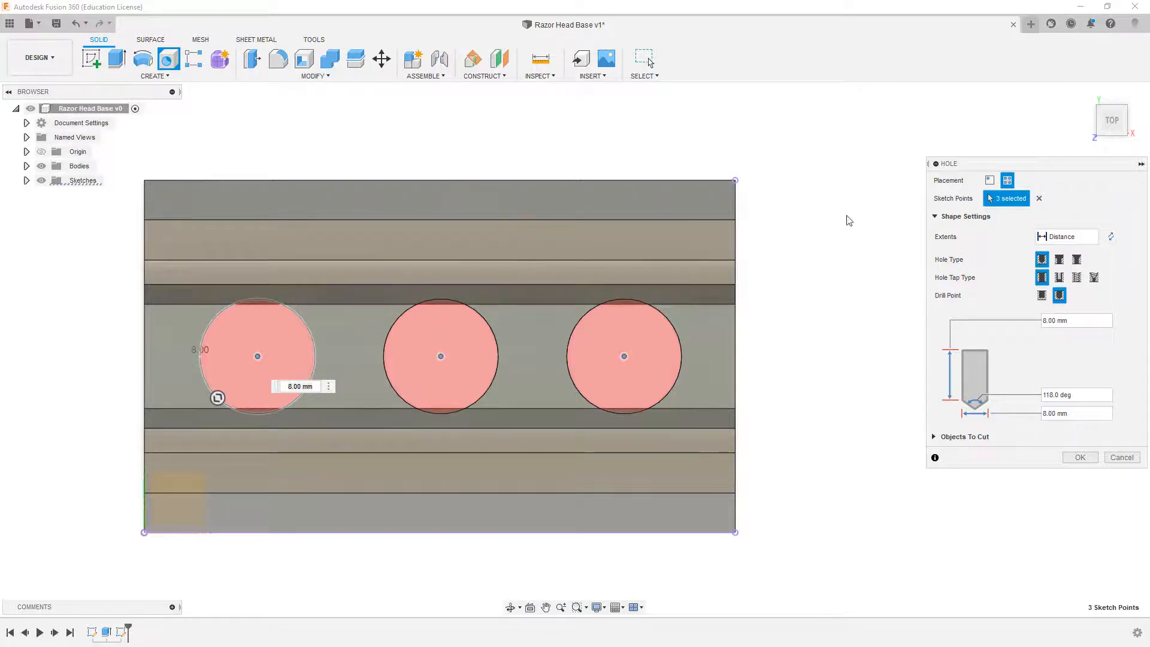
# - Set the holes' extent to To and pick the sketch corner point at the front edge of the base
pyautogui.click(1066, 236)
pyautogui.click(1057, 263)
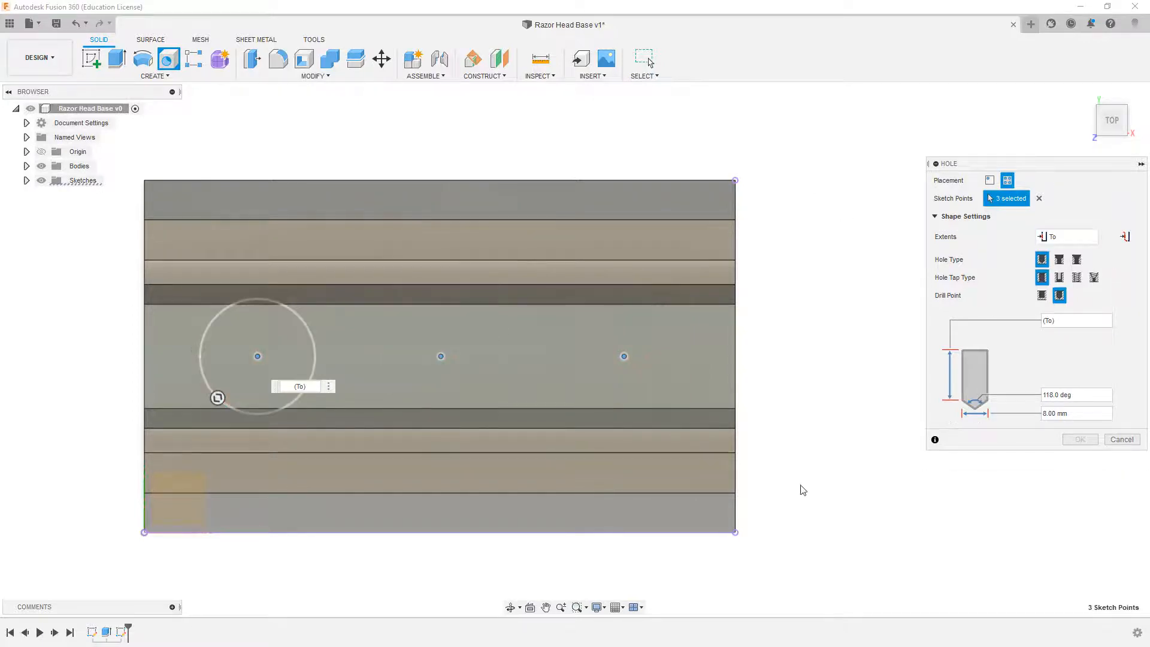
pyautogui.click(736, 532)
pyautogui.click(1137, 112)
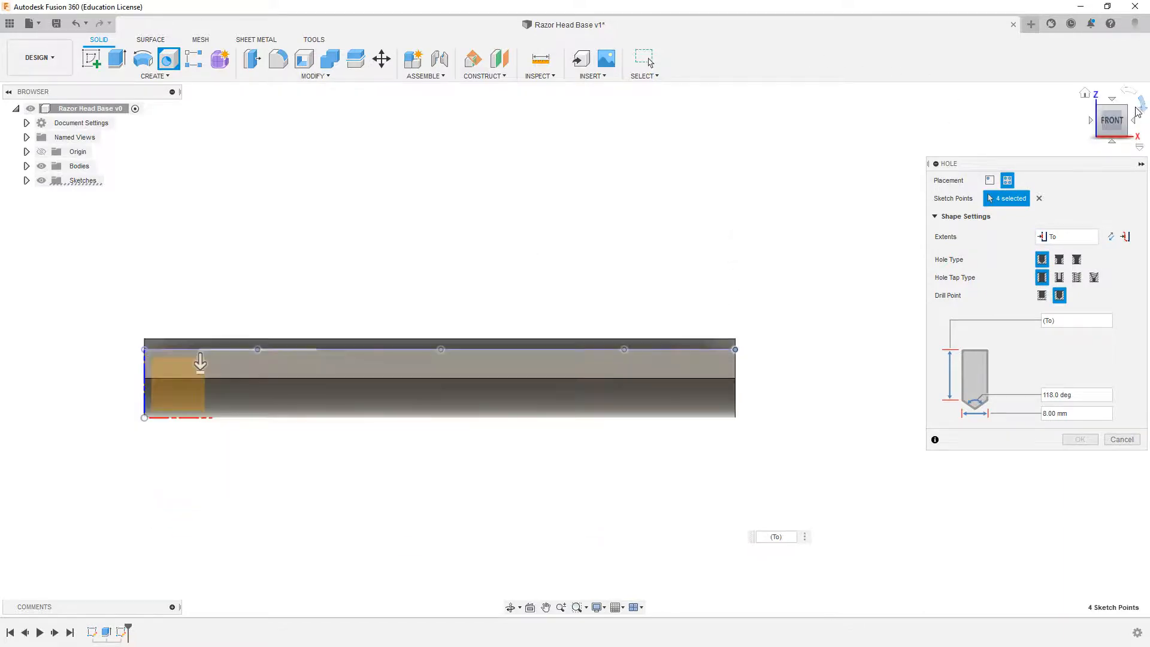
pyautogui.click(1128, 112)
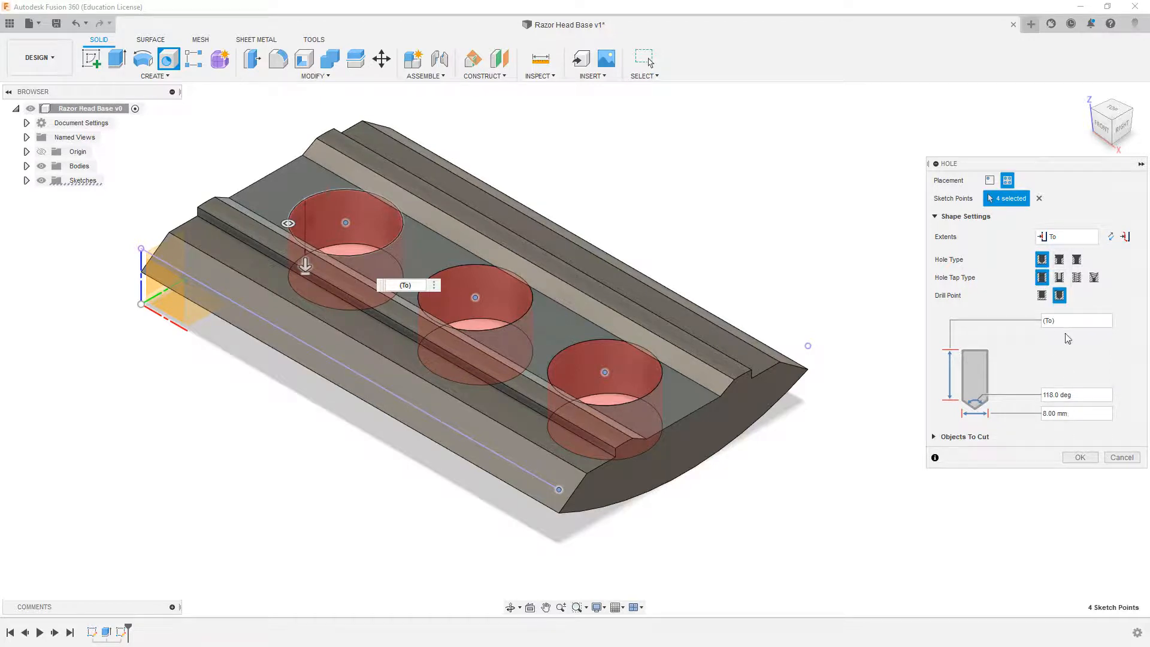
# - Make the holes clearance holes with a flat drill point, using the Ansi Metric M Profile standard
pyautogui.click(1059, 277)
pyautogui.click(1042, 296)
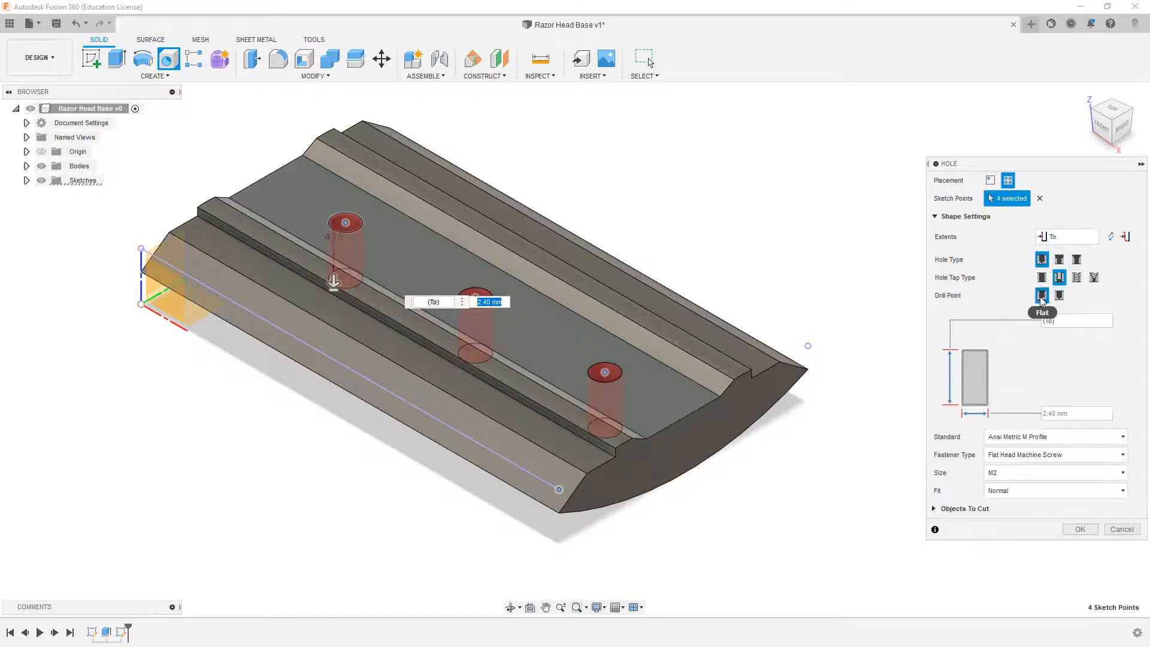
pyautogui.click(1046, 436)
pyautogui.click(1049, 458)
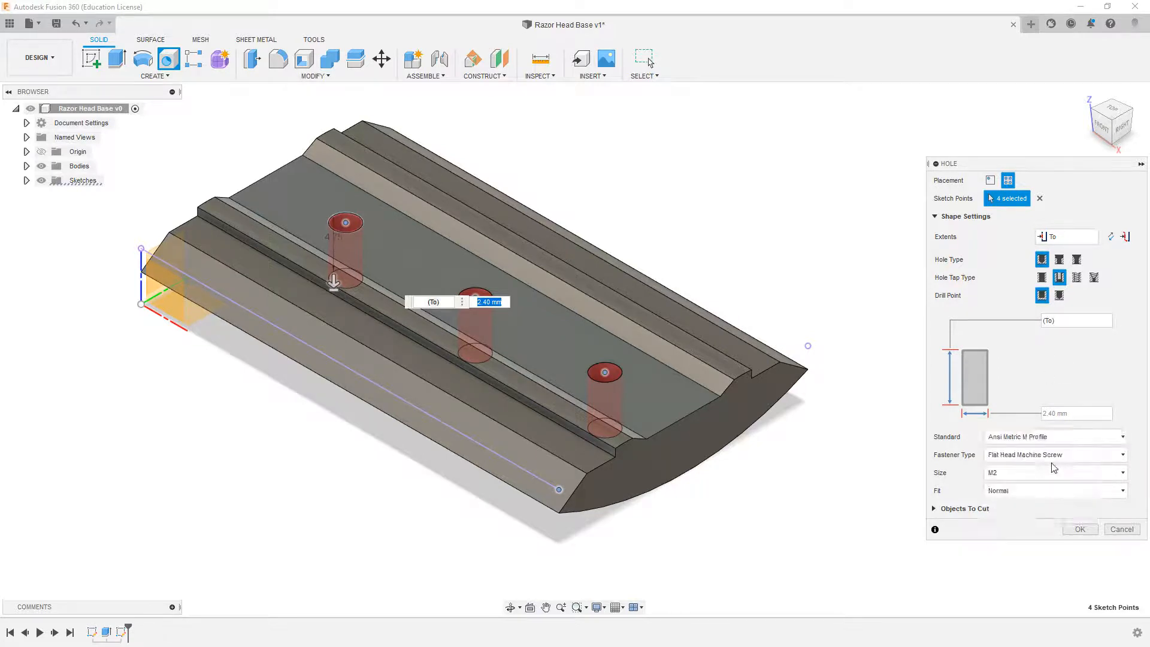
# - Set the clearance holes' fastener size to M4 and create the three holes
pyautogui.click(1055, 472)
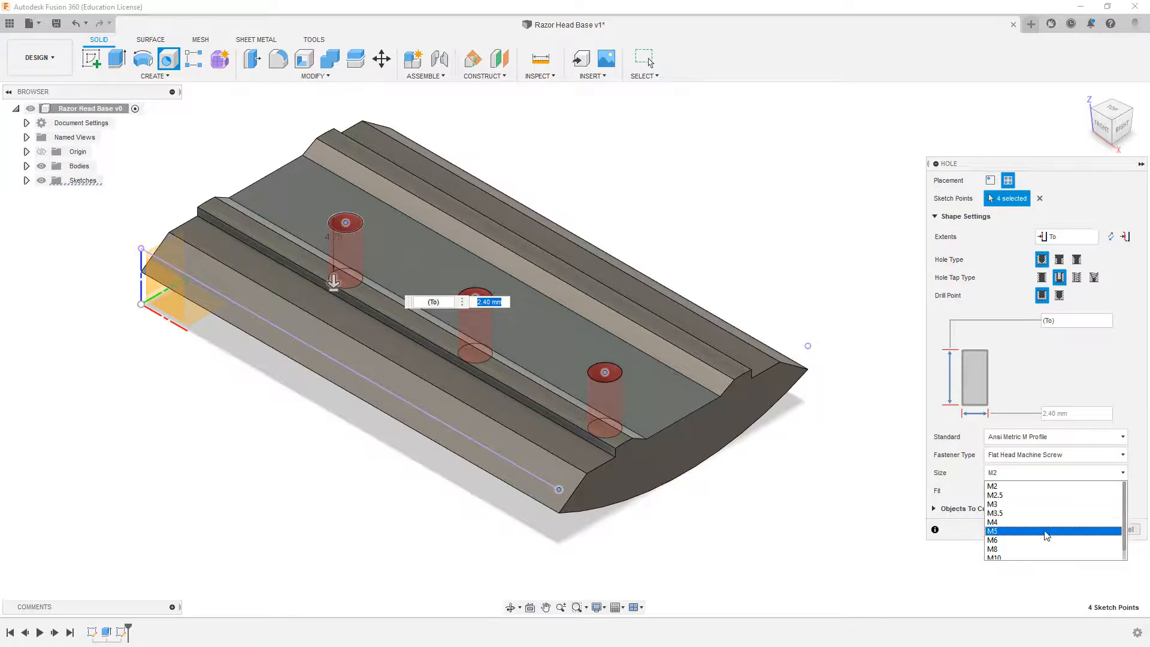
pyautogui.click(1062, 508)
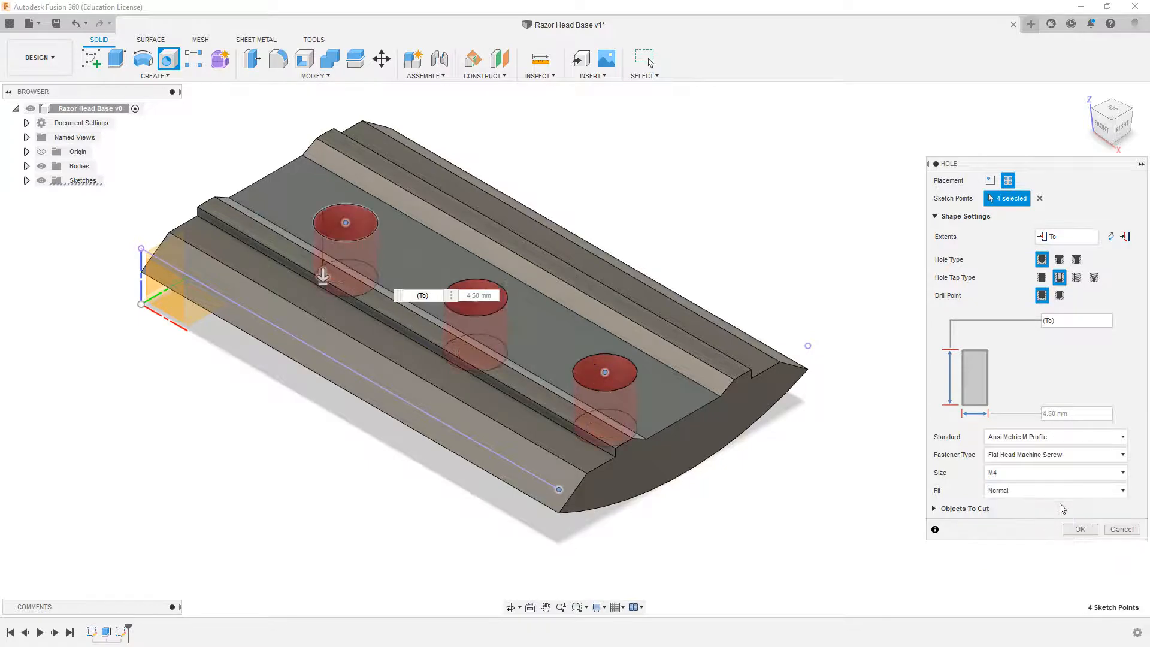
pyautogui.click(1121, 130)
pyautogui.click(1099, 107)
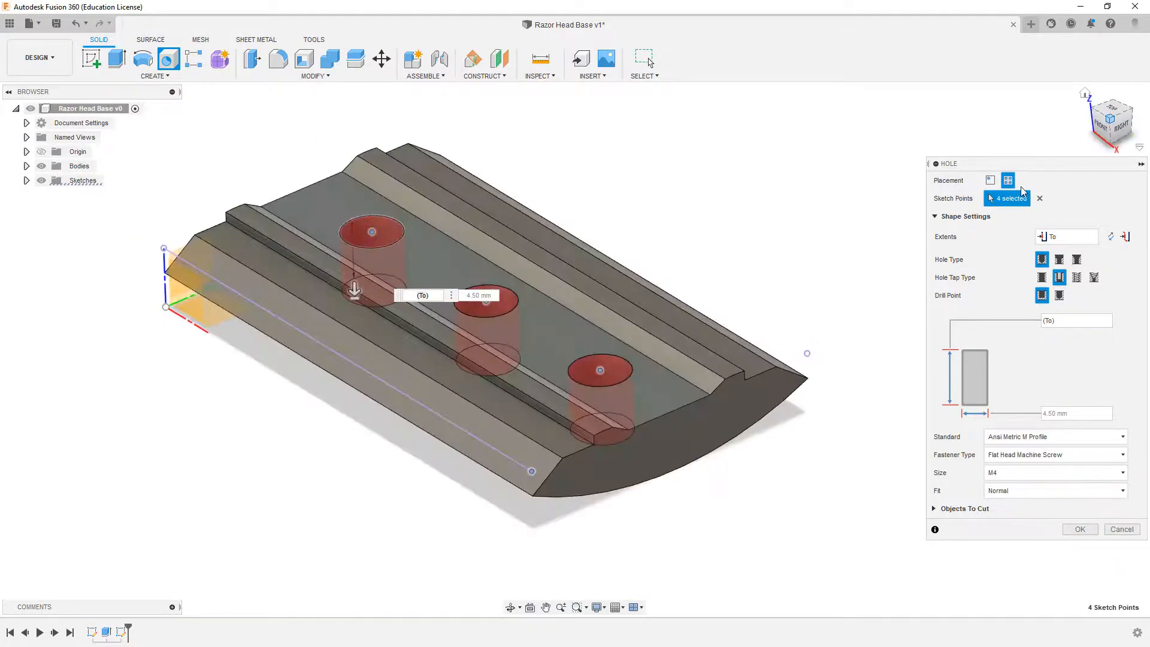
pyautogui.click(1079, 530)
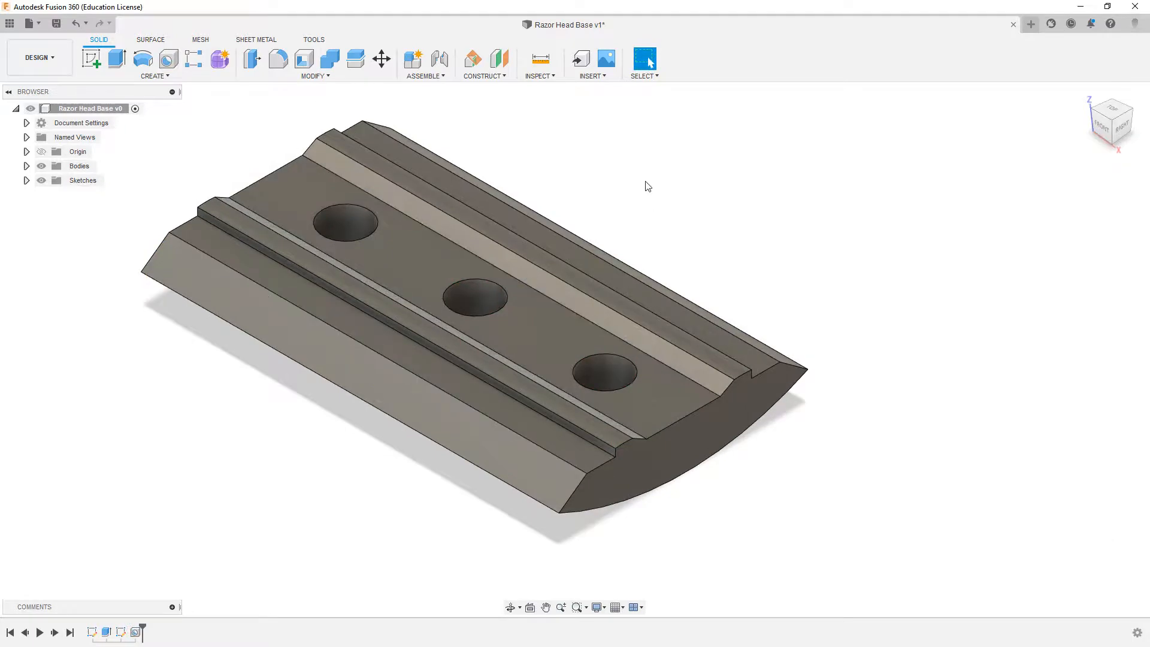
# - Create a sketch on the front ledge face and project the outer long edges of the front and back ledges
pyautogui.click(91, 58)
pyautogui.click(336, 297)
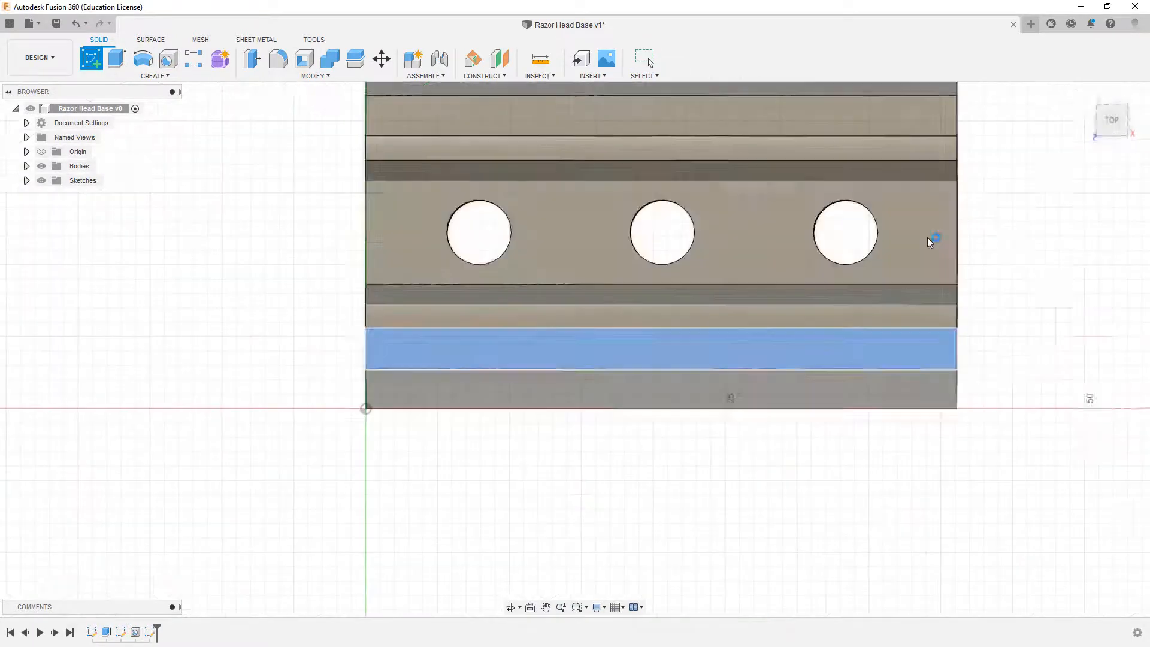
pyautogui.click(154, 76)
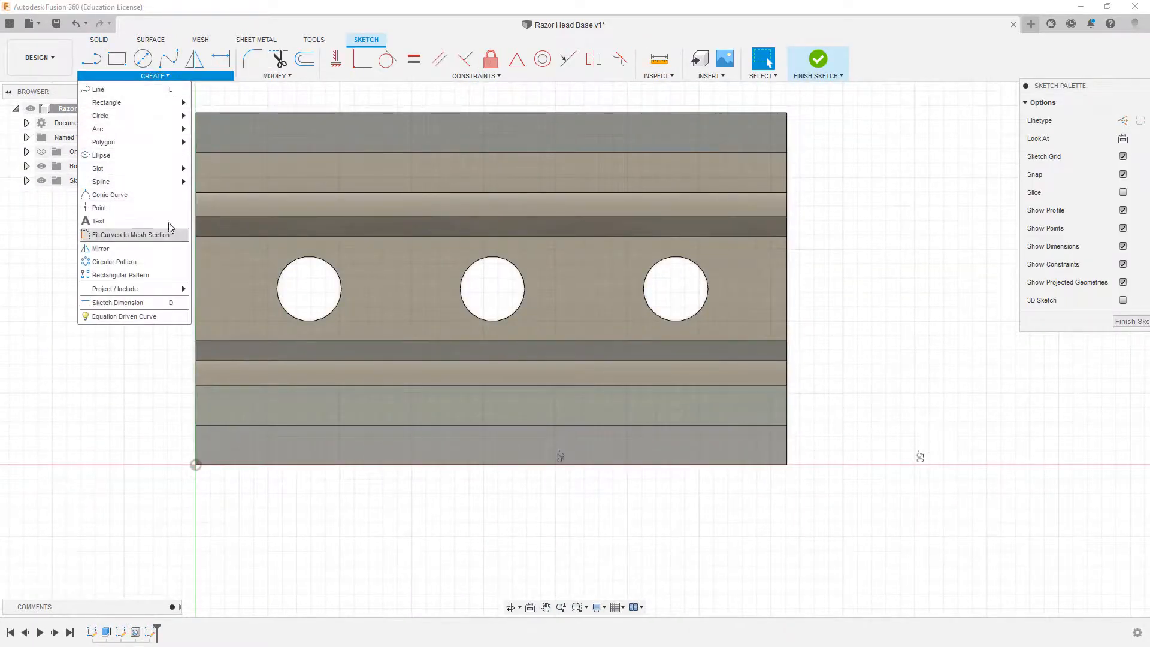
pyautogui.moveTo(173, 289)
pyautogui.click(212, 288)
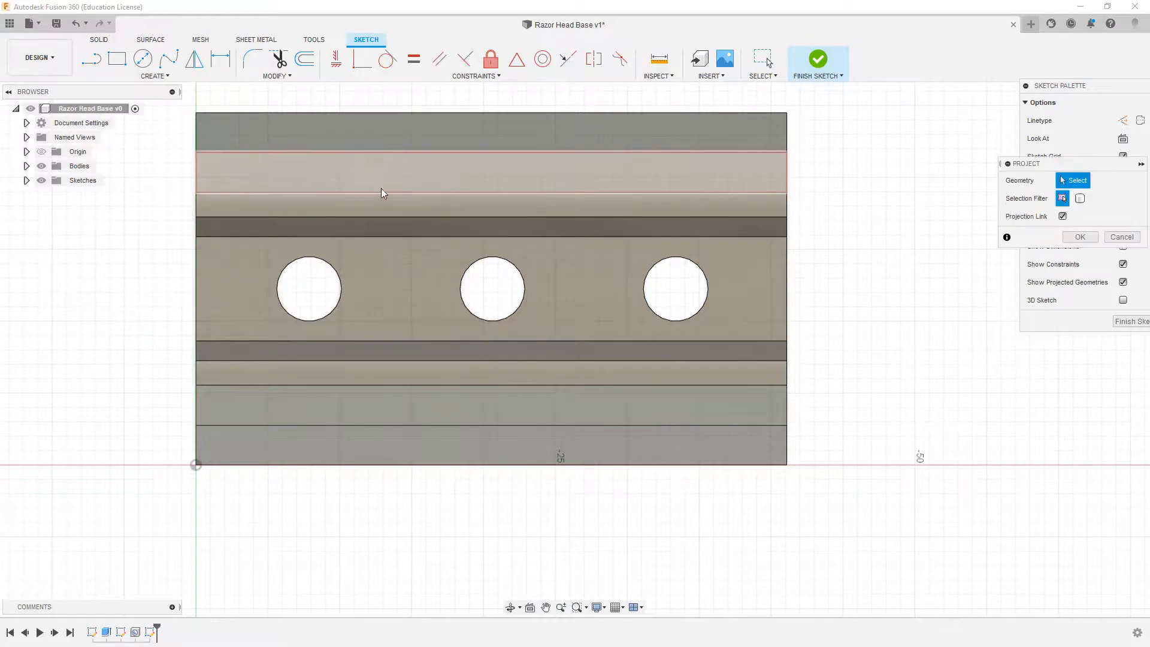
pyautogui.click(392, 151)
pyautogui.click(551, 425)
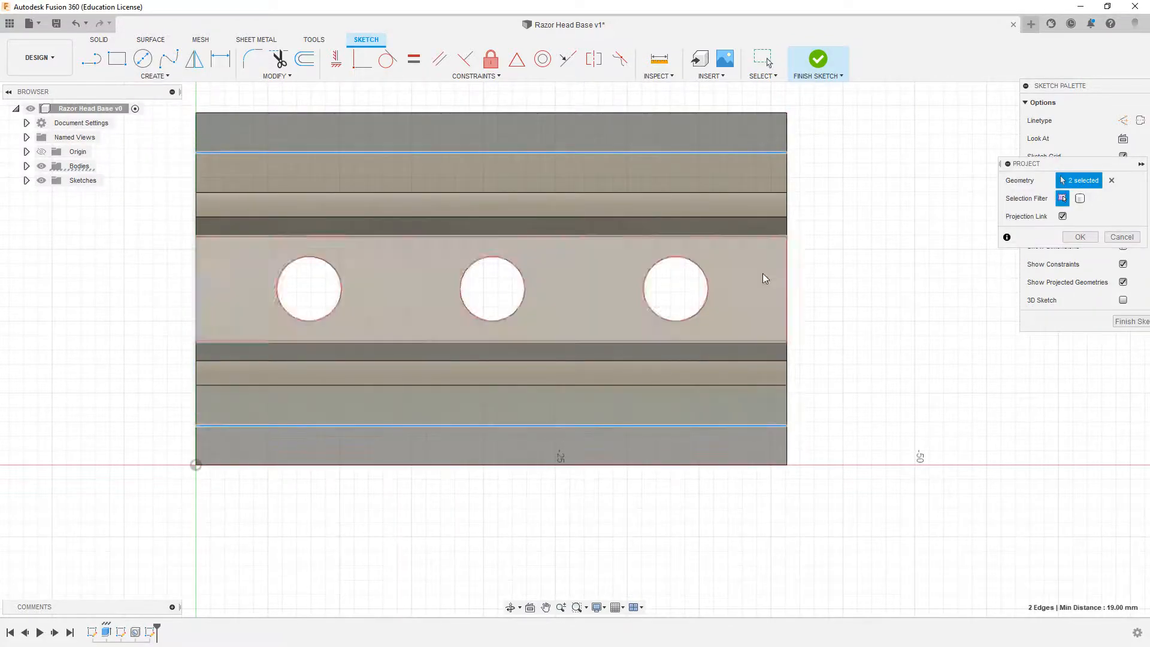
pyautogui.click(1077, 237)
pyautogui.press('Escape')
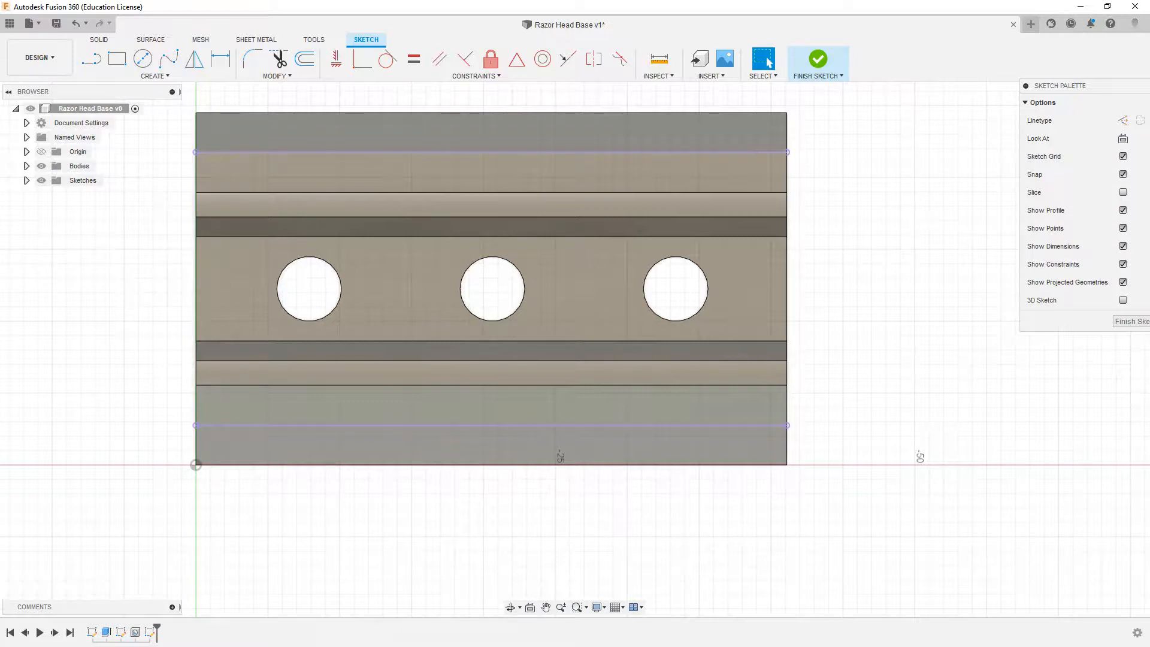
# - Draw a thin rectangle about 35 mm long and 2 mm wide inward from each of the two projected ledge edges
pyautogui.press('r')
pyautogui.click(251, 425)
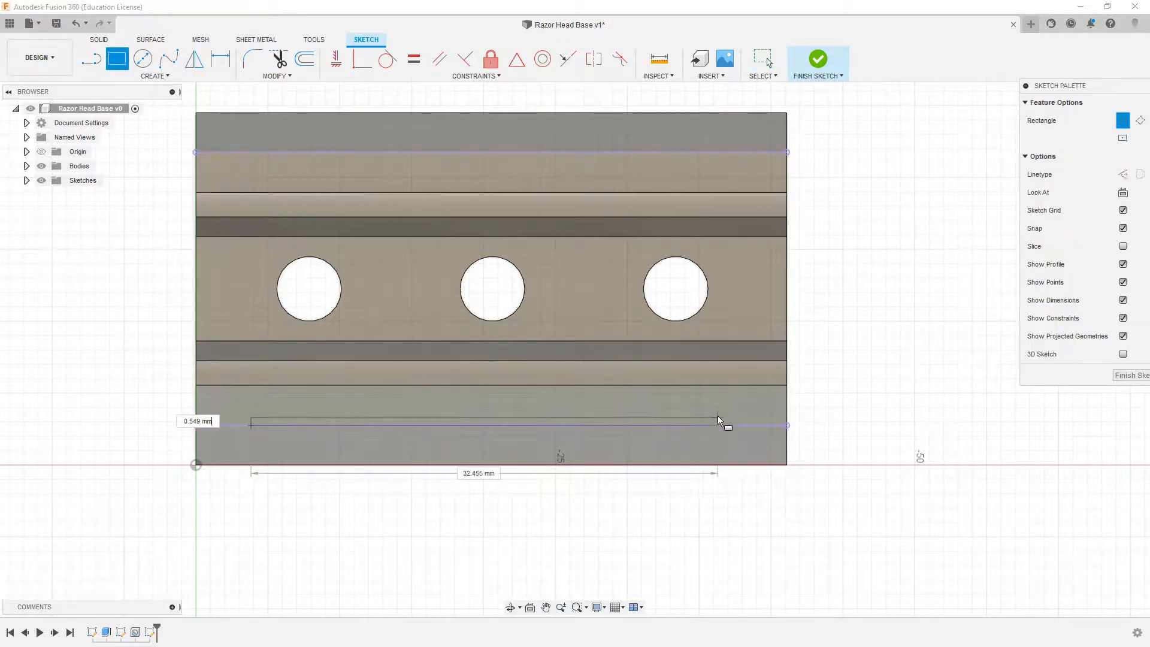
pyautogui.click(746, 399)
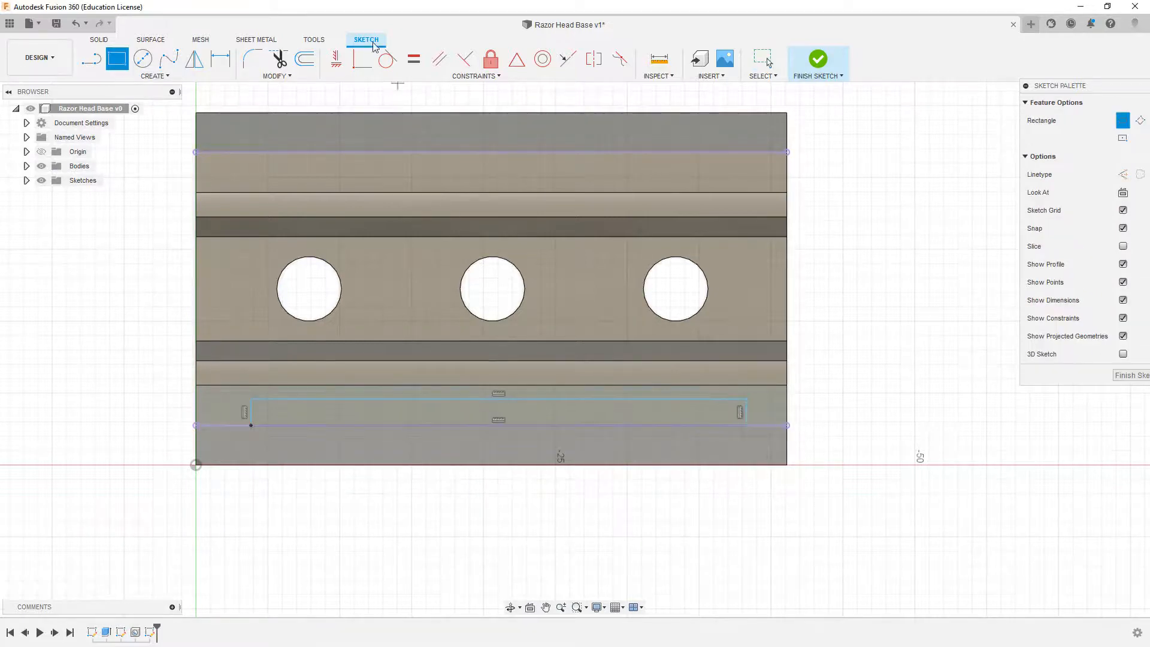
pyautogui.click(238, 153)
pyautogui.click(746, 177)
pyautogui.press('Escape')
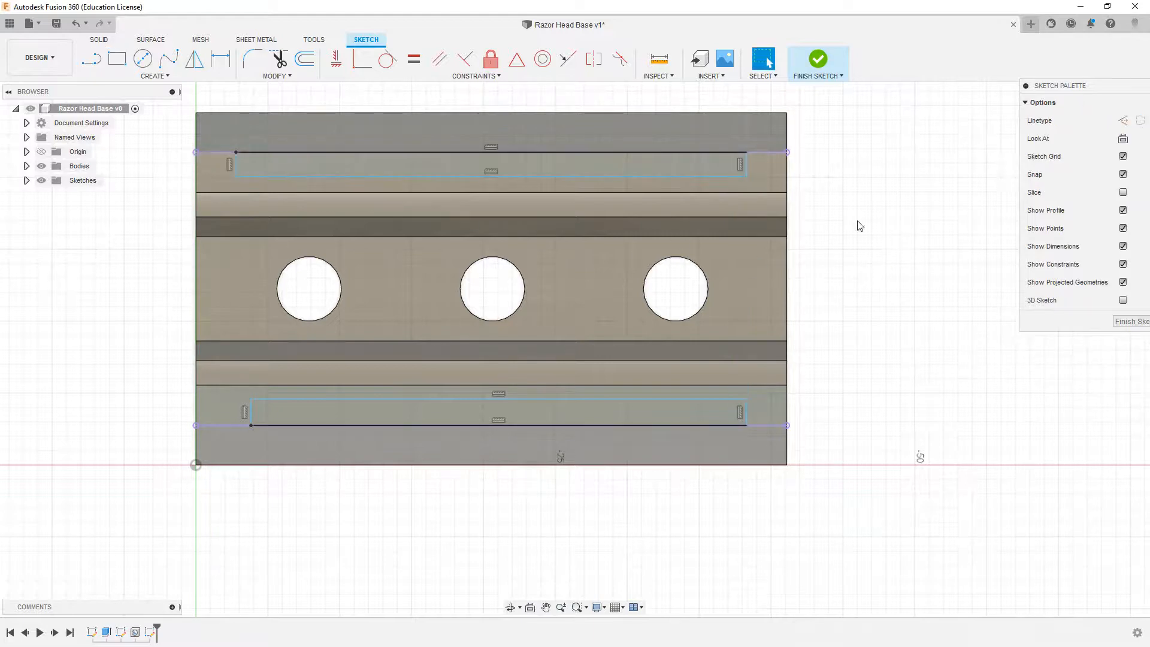
# - Apply Equal constraints between the two rectangles' short ends and between their long sides
pyautogui.click(440, 58)
pyautogui.click(414, 58)
pyautogui.click(746, 168)
pyautogui.click(746, 417)
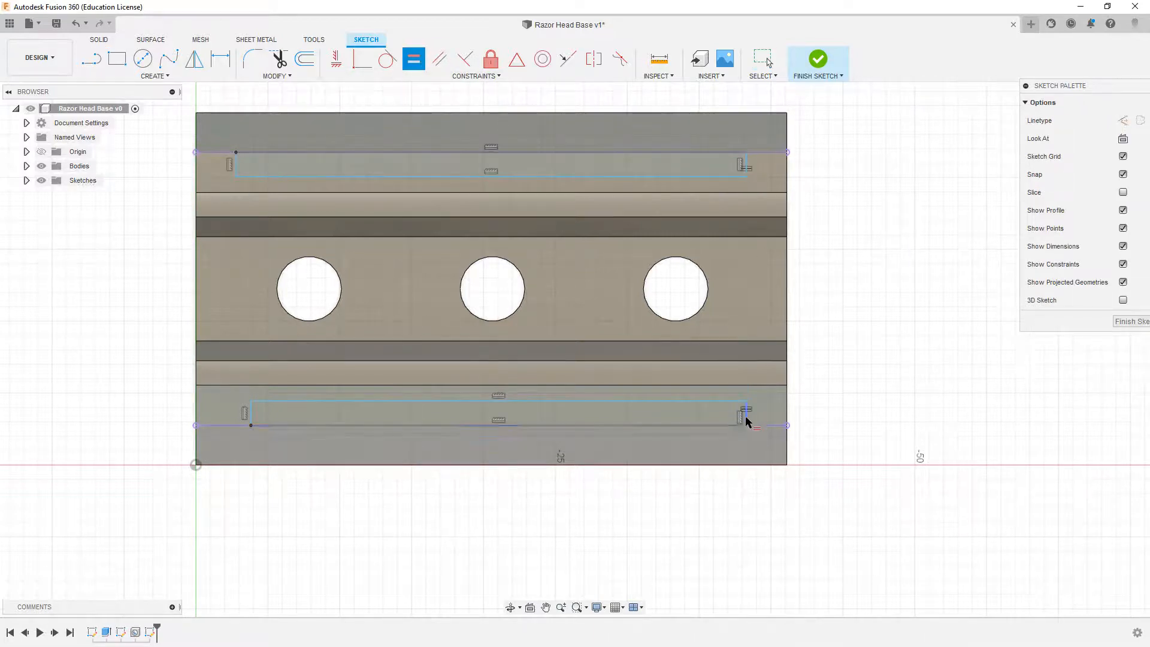
pyautogui.click(707, 425)
pyautogui.click(689, 177)
pyautogui.press('Escape')
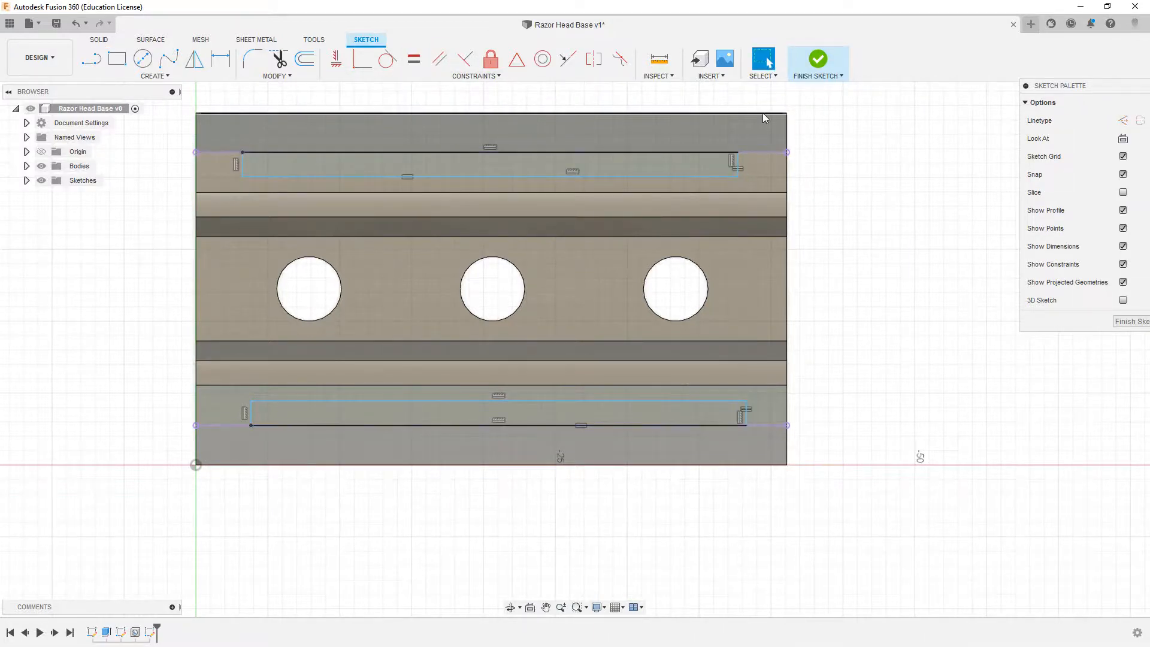
pyautogui.moveTo(243, 177)
pyautogui.mouseDown()
pyautogui.moveTo(225, 176)
pyautogui.moveTo(245, 176)
pyautogui.mouseUp()
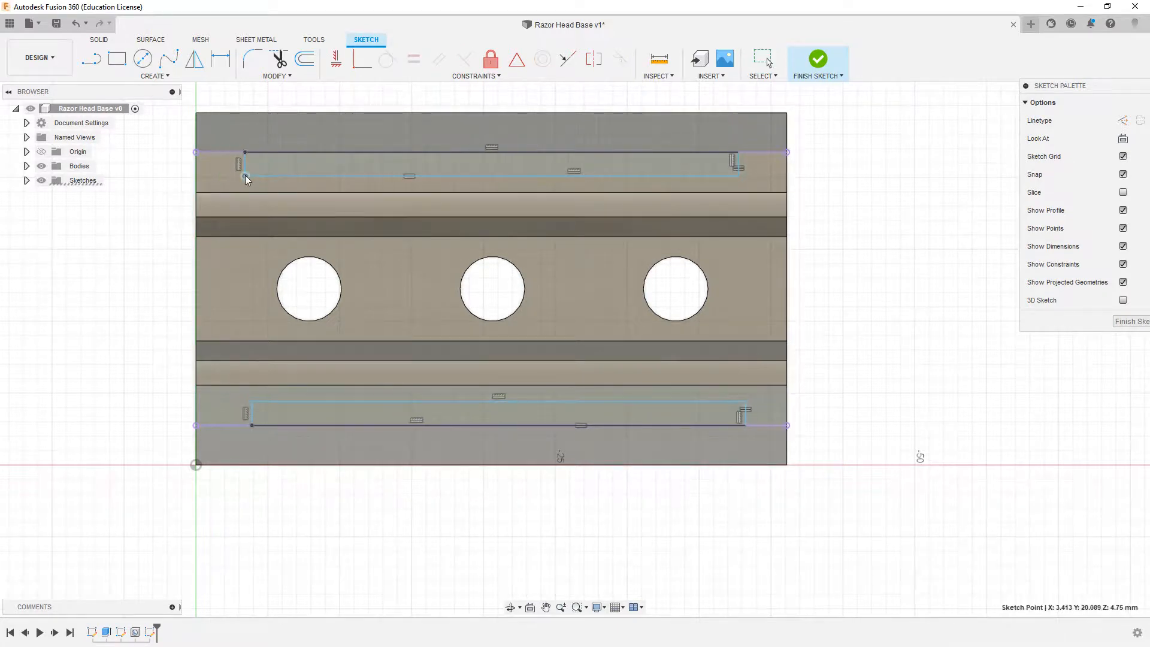
# - Fillet the two inner corners of both rectangles with a 1.5 mm radius
pyautogui.click(252, 59)
pyautogui.click(238, 179)
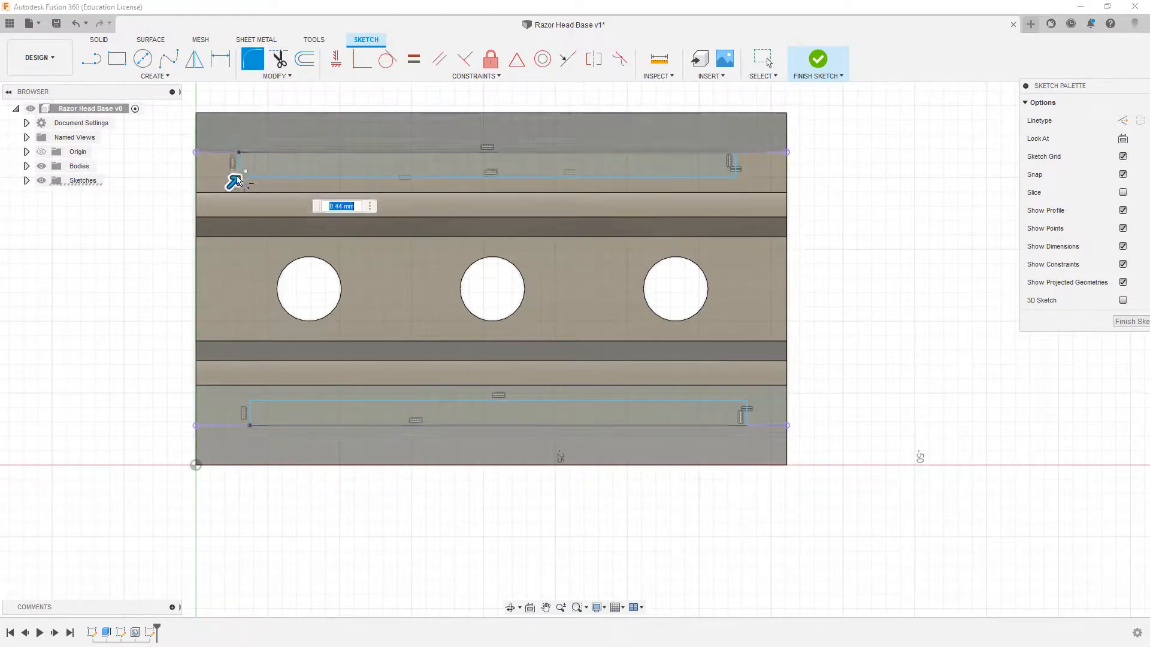
pyautogui.press('Return')
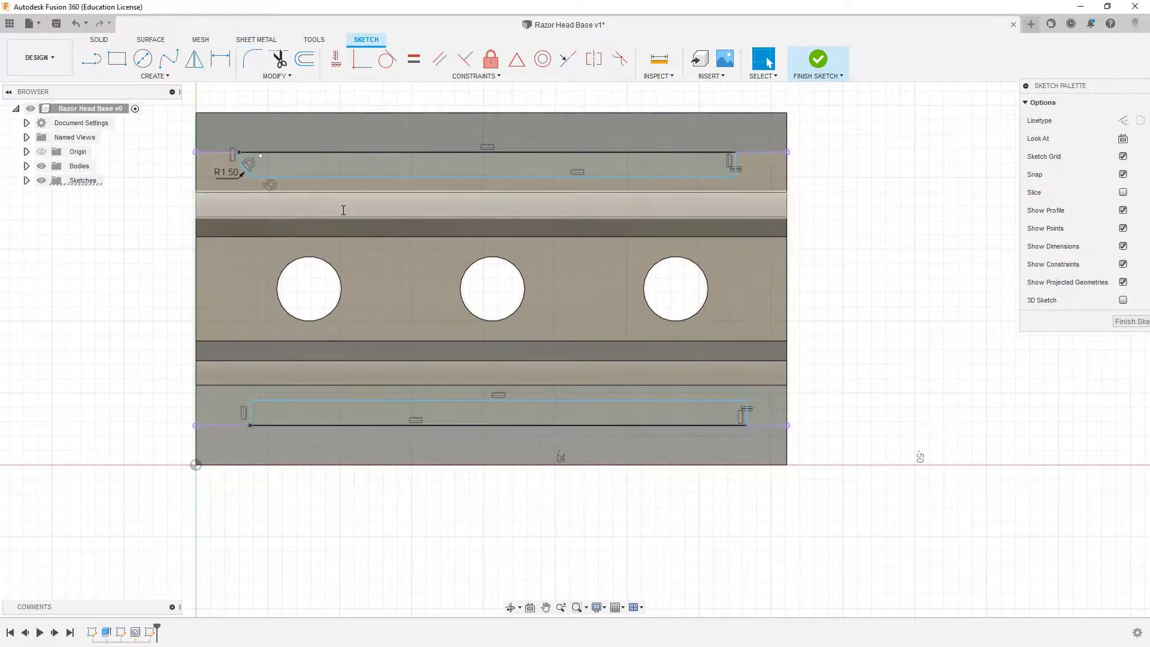
pyautogui.click(736, 177)
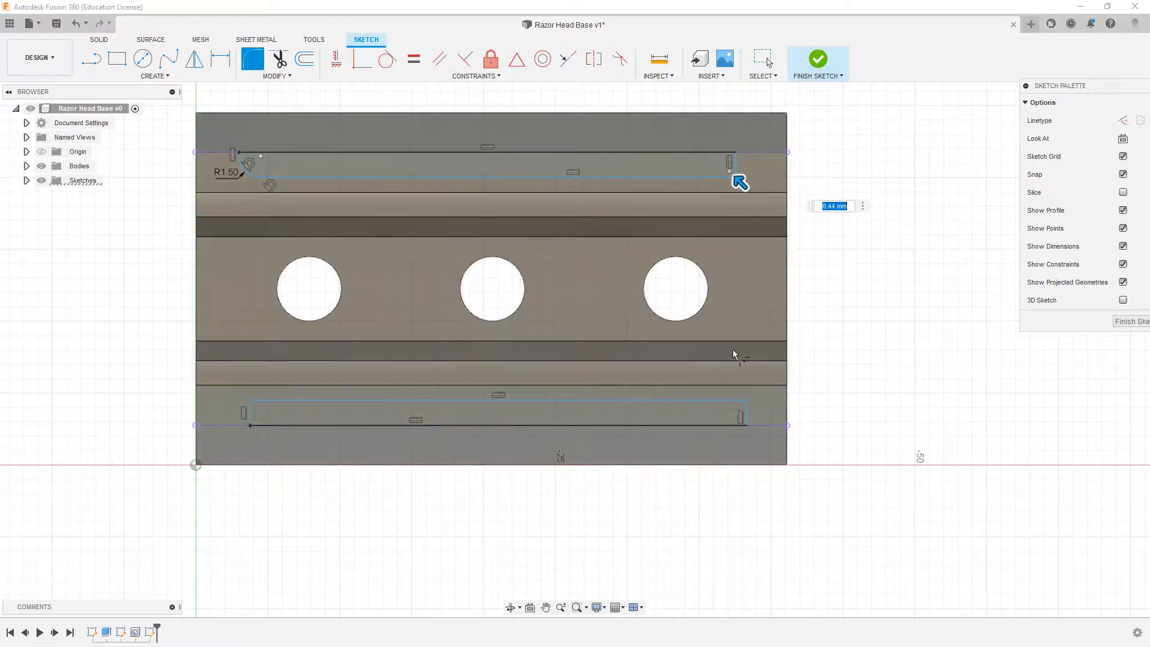
pyautogui.click(747, 400)
pyautogui.click(250, 400)
pyautogui.write('1.5')
pyautogui.press('Return')
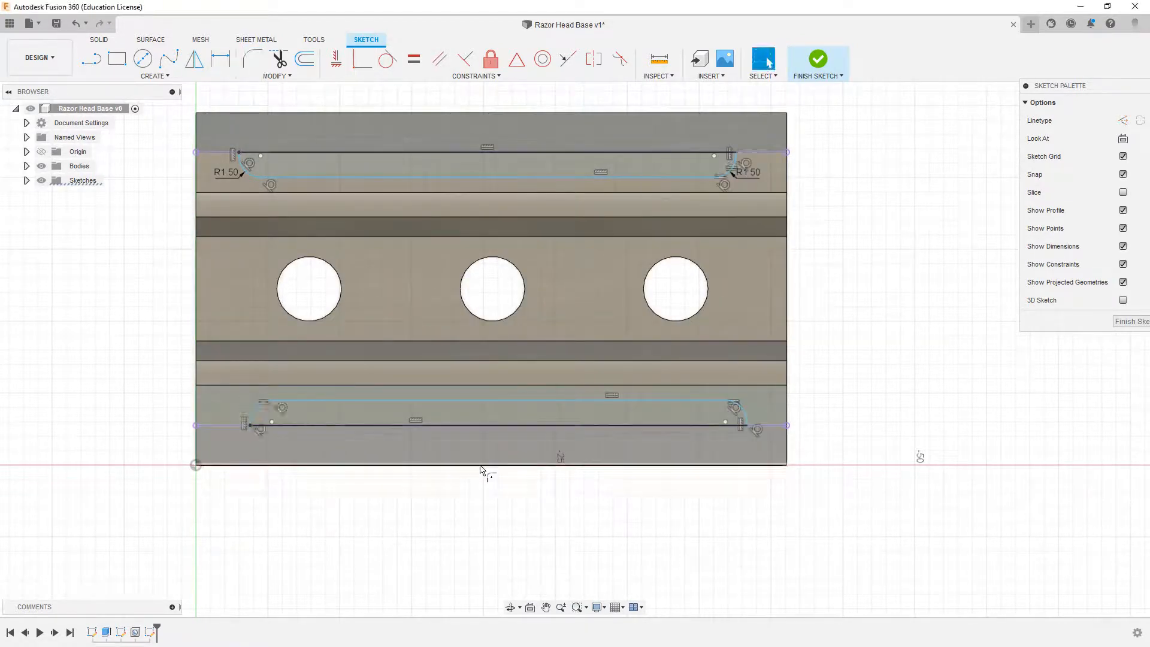
pyautogui.press('Escape')
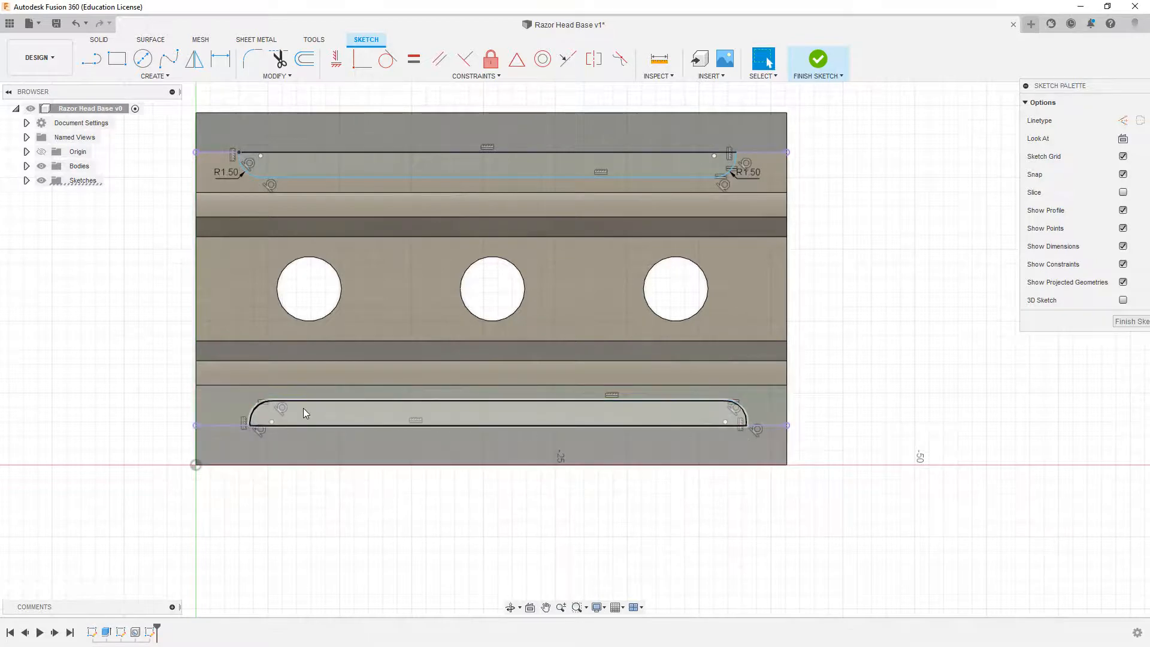
# - Dimension the front rounded rectangle's width as 2.5 mm
pyautogui.press('d')
pyautogui.click(304, 400)
pyautogui.click(305, 425)
pyautogui.click(153, 415)
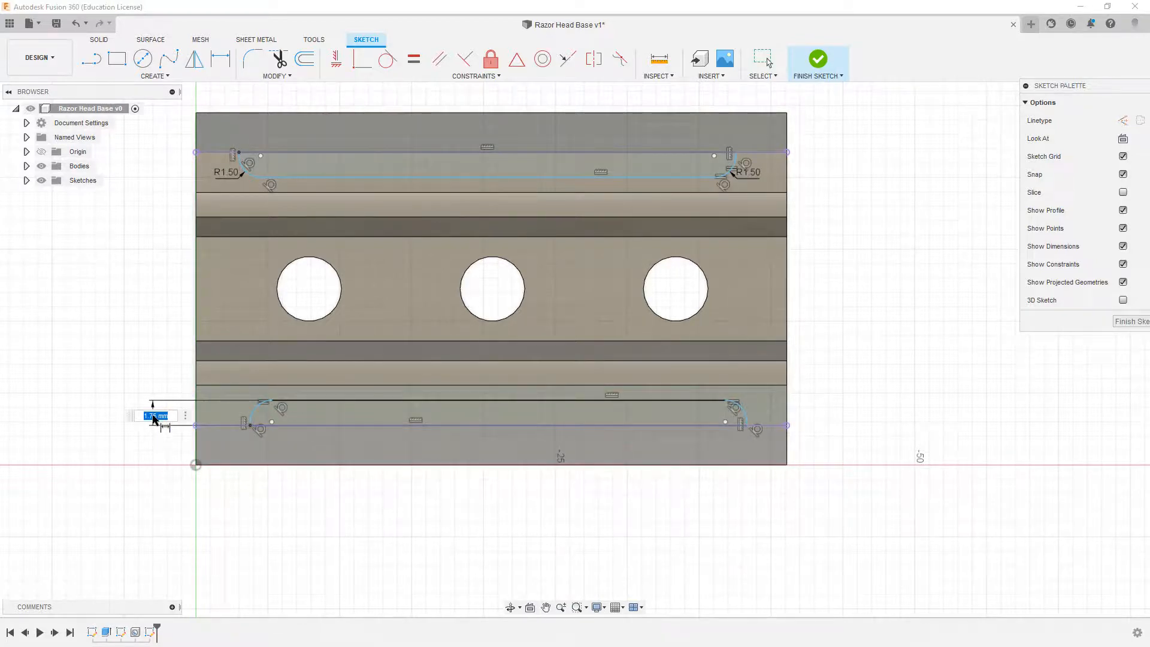
pyautogui.press('Return')
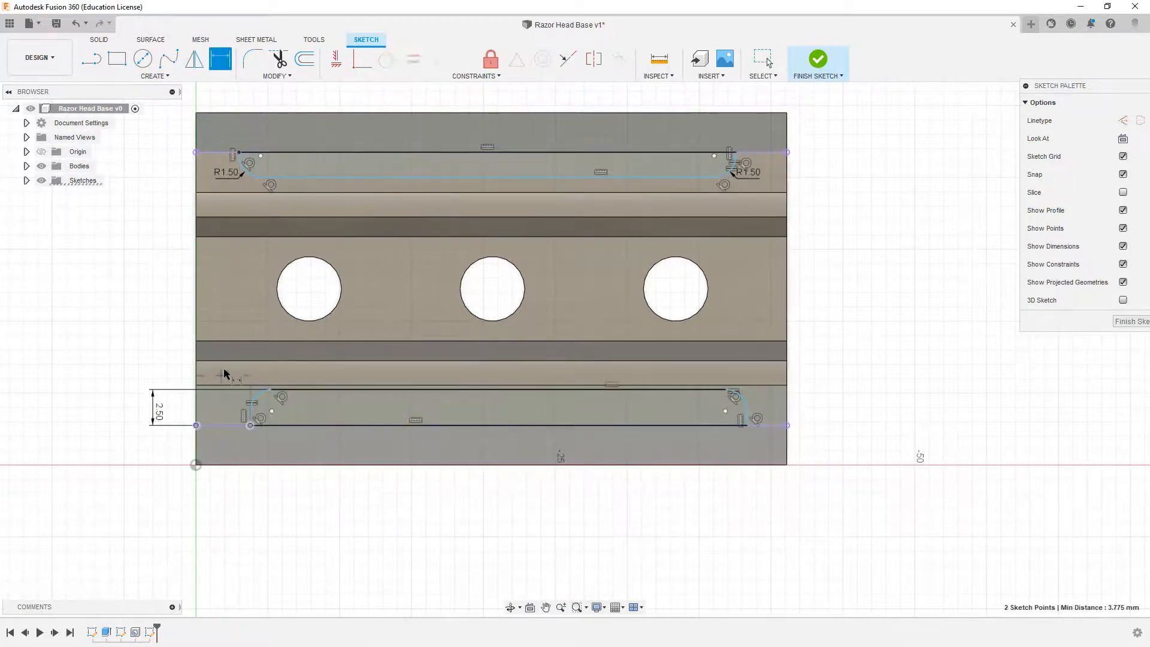
# - Dimension the front profile's start corner from the near end of the projected edge as (41.15 - 33.8) / 2 mm
pyautogui.click(219, 507)
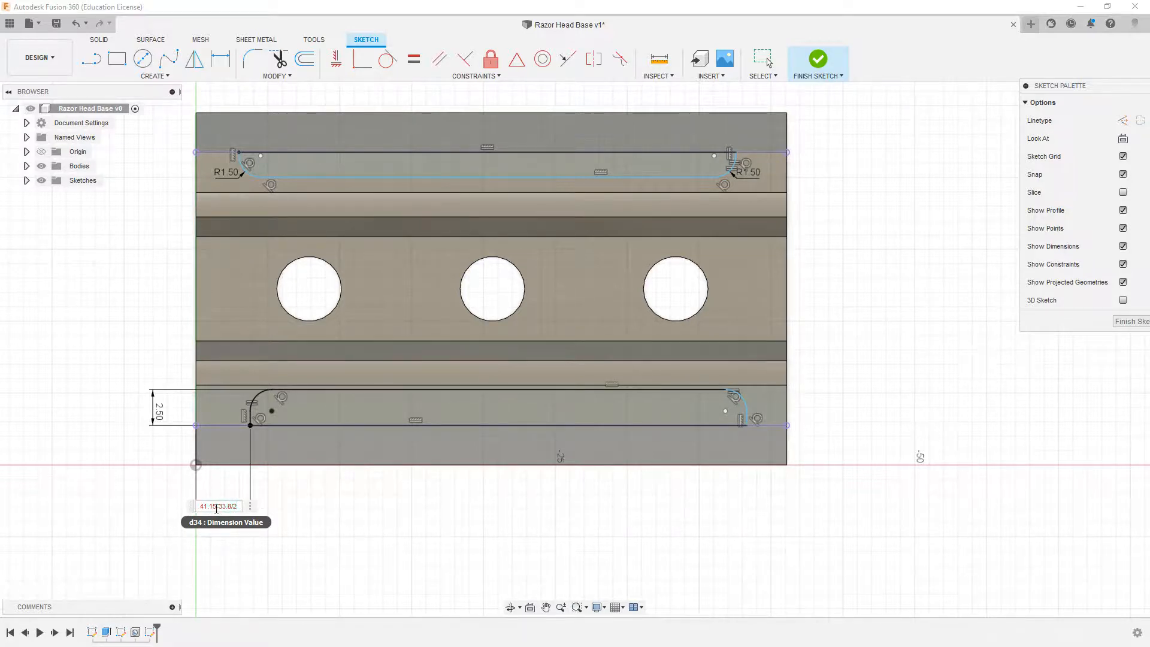
pyautogui.press('Return')
pyautogui.doubleClick(313, 506)
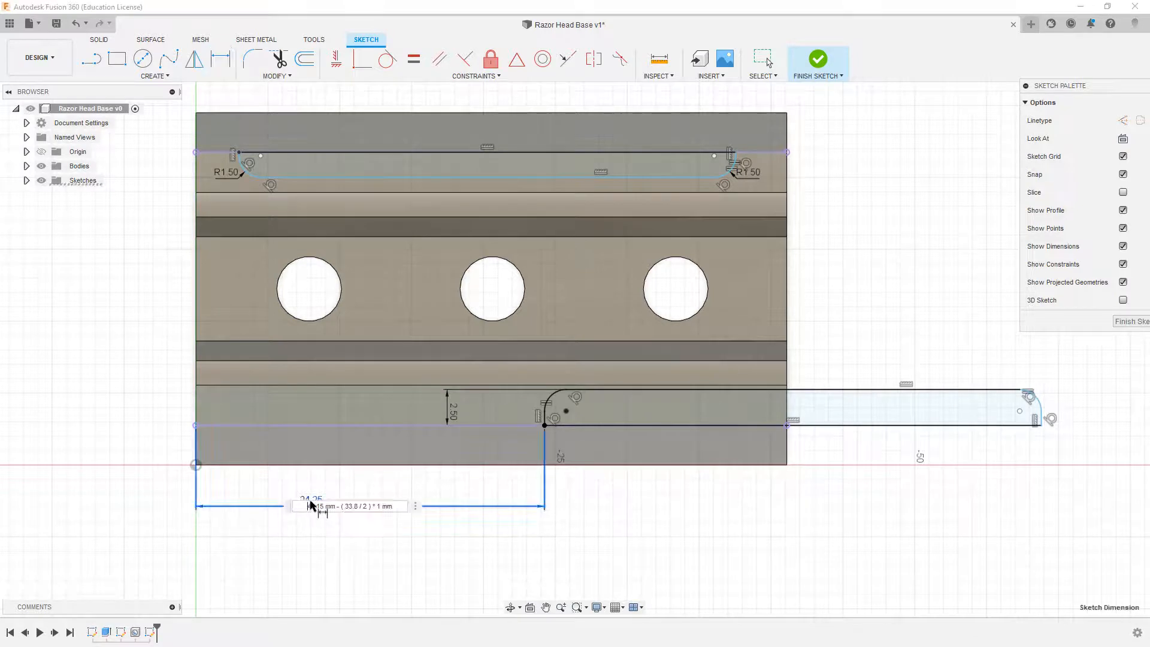
pyautogui.doubleClick(364, 506)
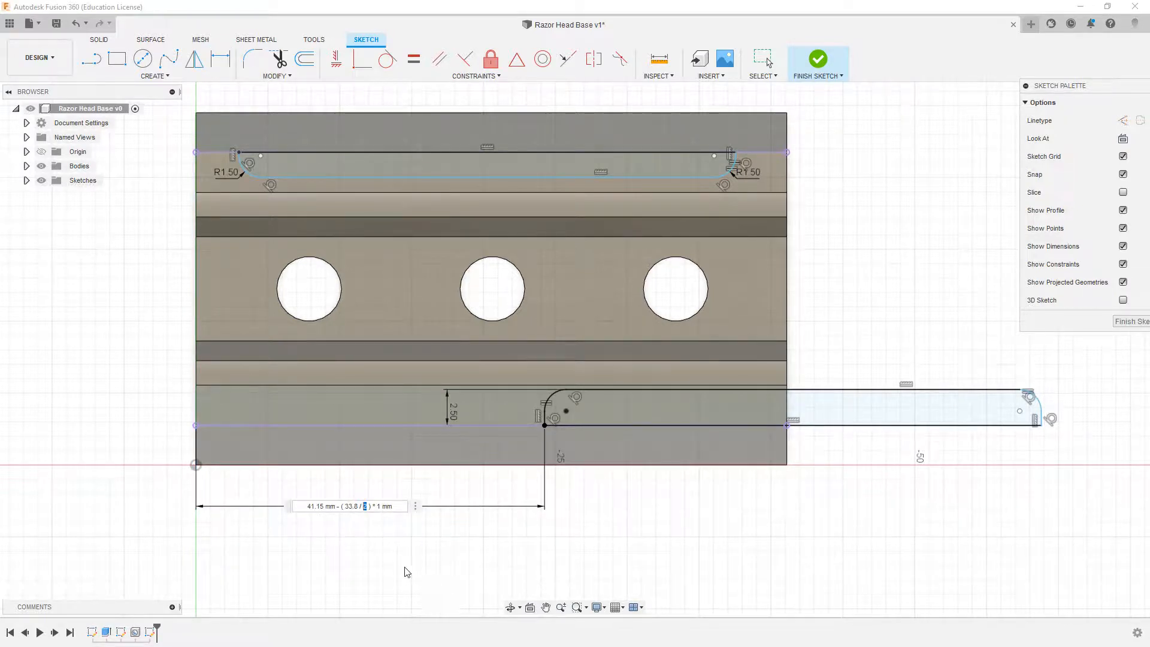
pyautogui.click(371, 507)
pyautogui.press('BackSpace')
pyautogui.write(')')
pyautogui.press('Return')
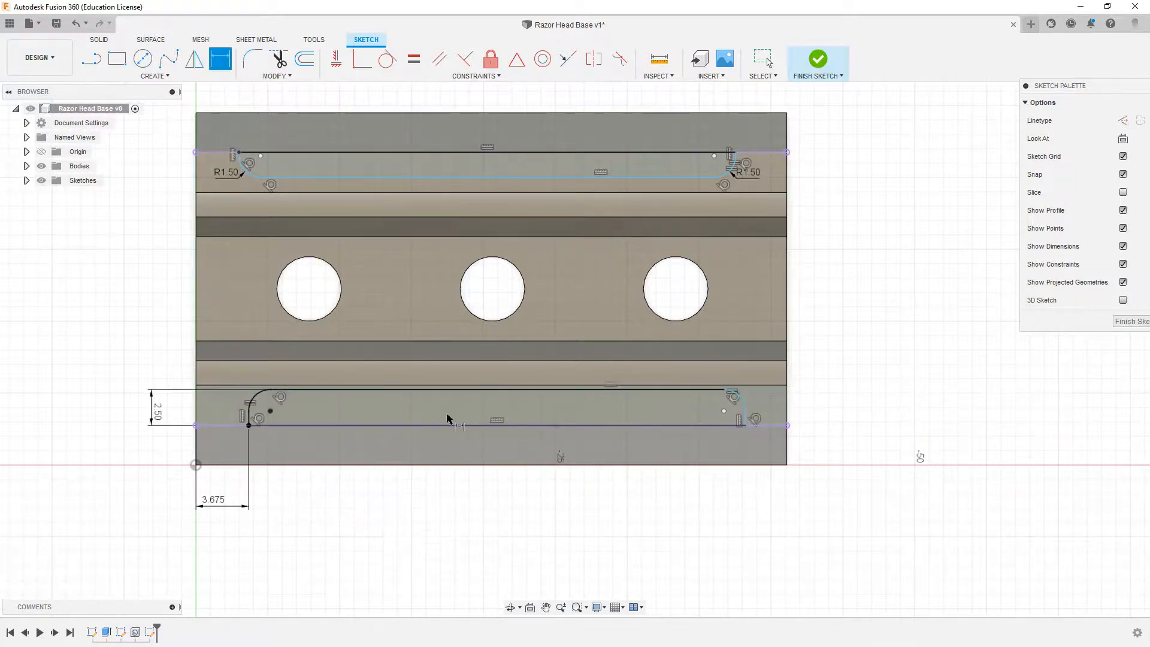
pyautogui.press('Escape')
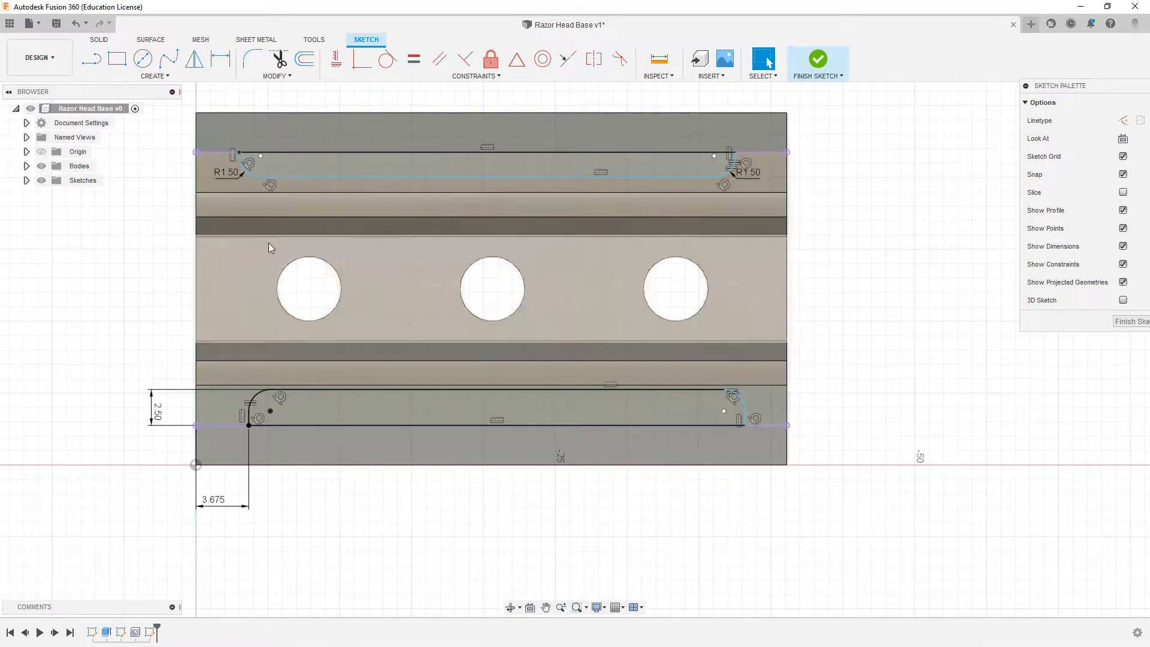
# - Dimension the front profile's long outer edge as 33.8 mm
pyautogui.moveTo(745, 410); pyautogui.dragTo(742, 409)
pyautogui.press('d')
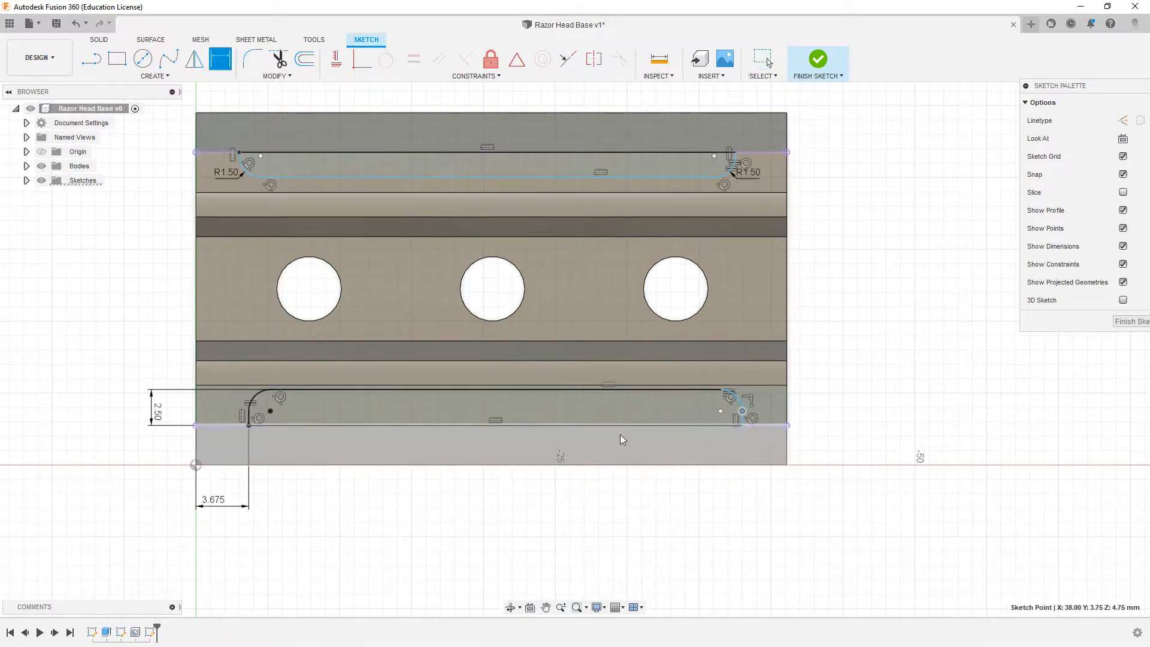
pyautogui.click(617, 426)
pyautogui.press('Escape')
pyautogui.click(555, 425)
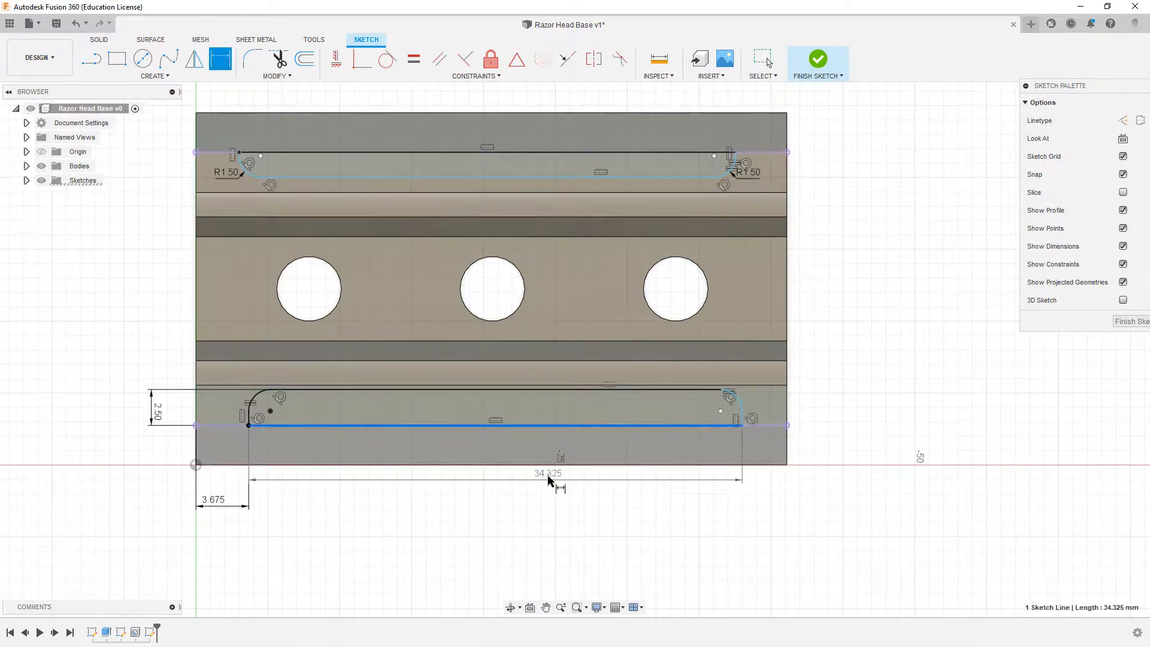
pyautogui.click(550, 510)
pyautogui.write('33.8')
pyautogui.press('Return')
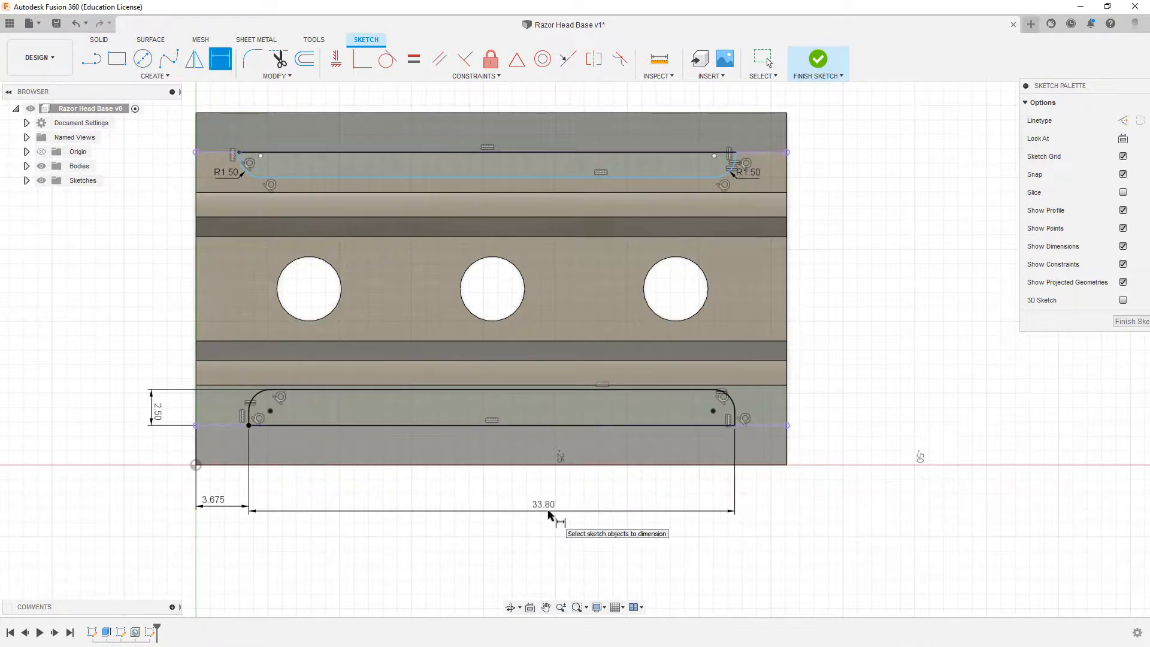
# - Make the back profile's short end and inner long side equal to those of the front profile
pyautogui.moveTo(269, 177); pyautogui.dragTo(234, 163)
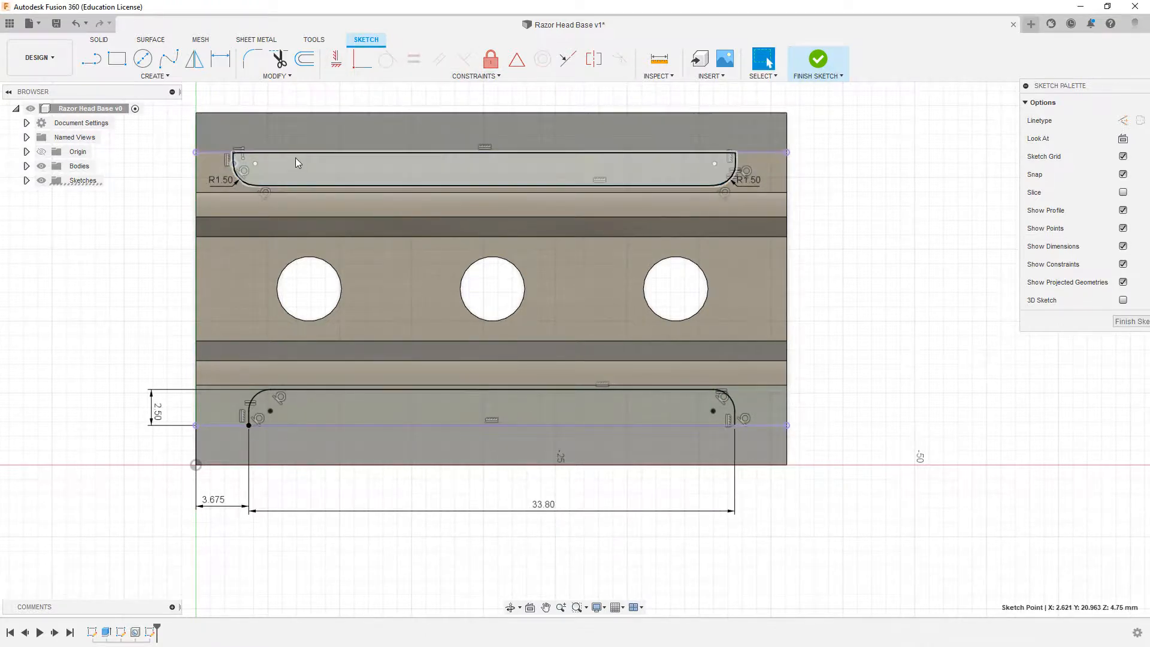
pyautogui.click(413, 59)
pyautogui.click(234, 158)
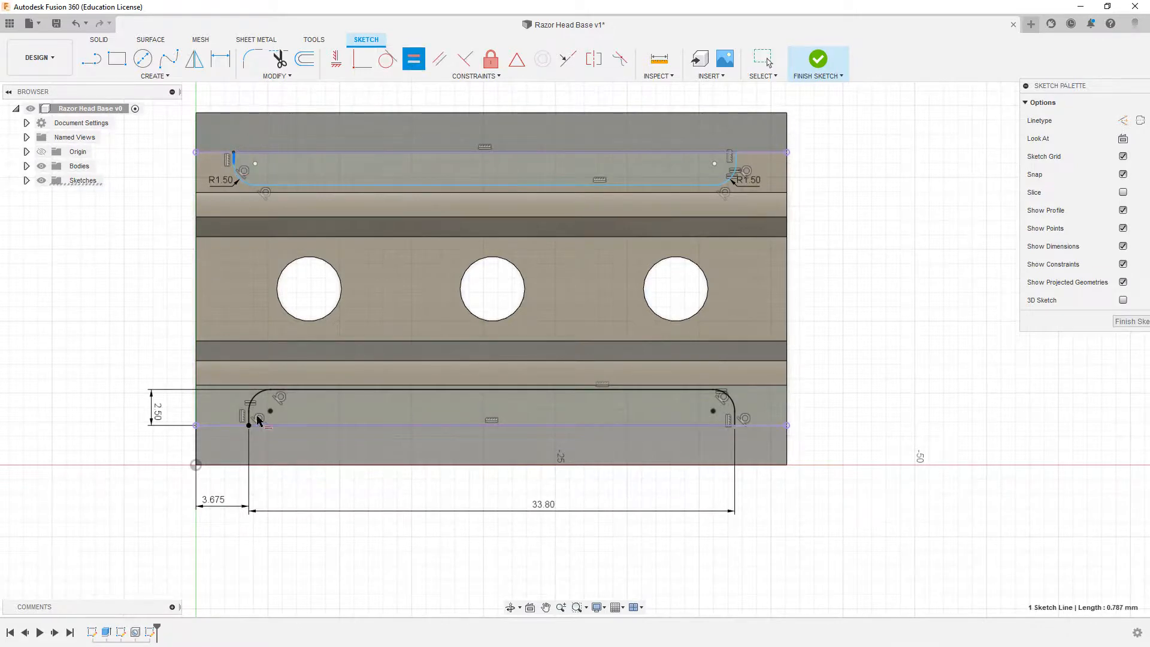
pyautogui.click(249, 423)
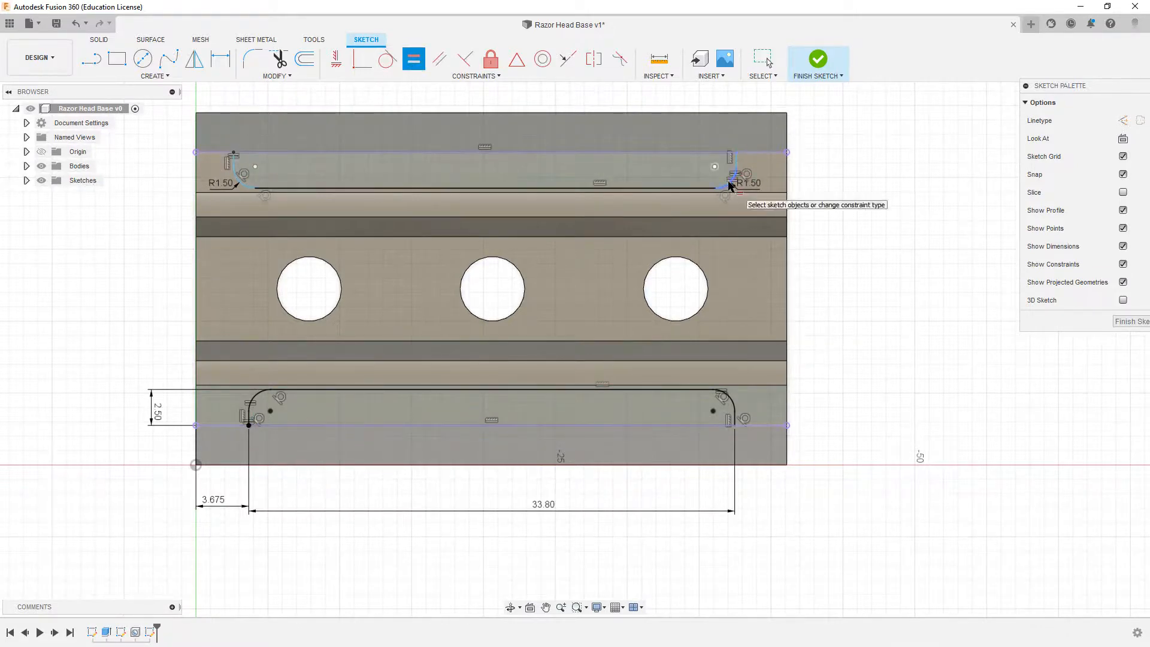
pyautogui.click(681, 189)
pyautogui.click(663, 391)
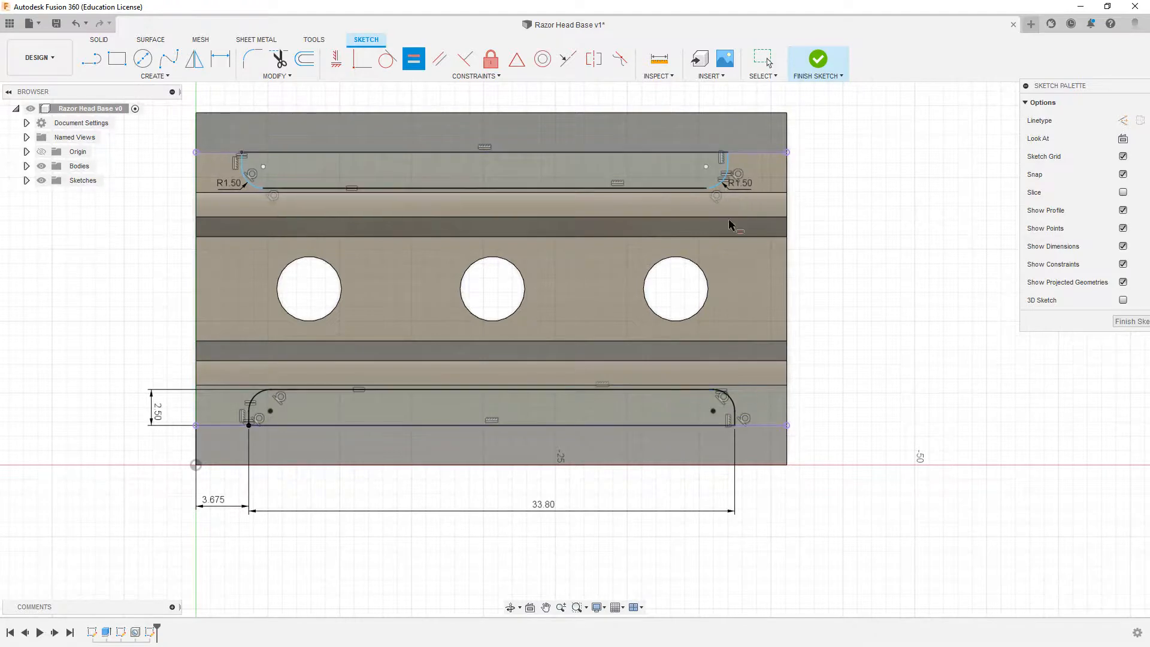
# - Try to make the outer long edges of the two profiles equal, and test the back profile's remaining freedom
pyautogui.click(248, 154)
pyautogui.click(432, 426)
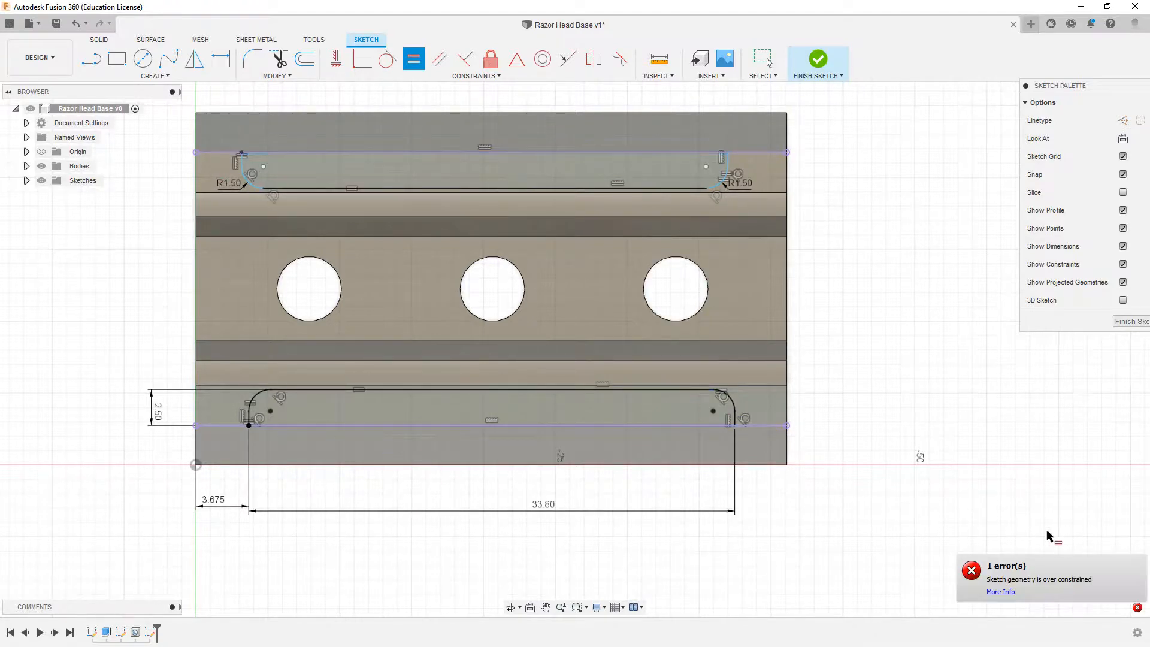
pyautogui.click(727, 167)
pyautogui.press('Escape')
pyautogui.moveTo(727, 170)
pyautogui.mouseDown()
pyautogui.moveTo(699, 169)
pyautogui.moveTo(703, 182)
pyautogui.moveTo(762, 180)
pyautogui.moveTo(717, 187)
pyautogui.mouseUp()
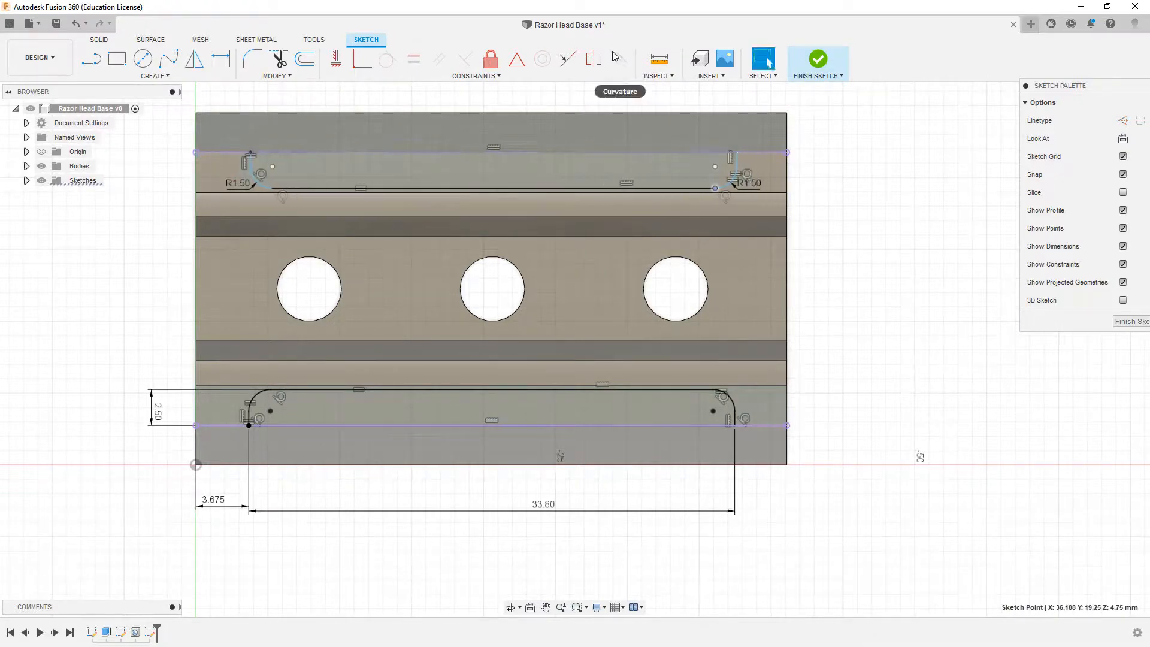
# - Align the start corners of the front and back profiles with a Horizontal/Vertical constraint and finish the sketch
pyautogui.click(336, 59)
pyautogui.click(250, 153)
pyautogui.click(249, 425)
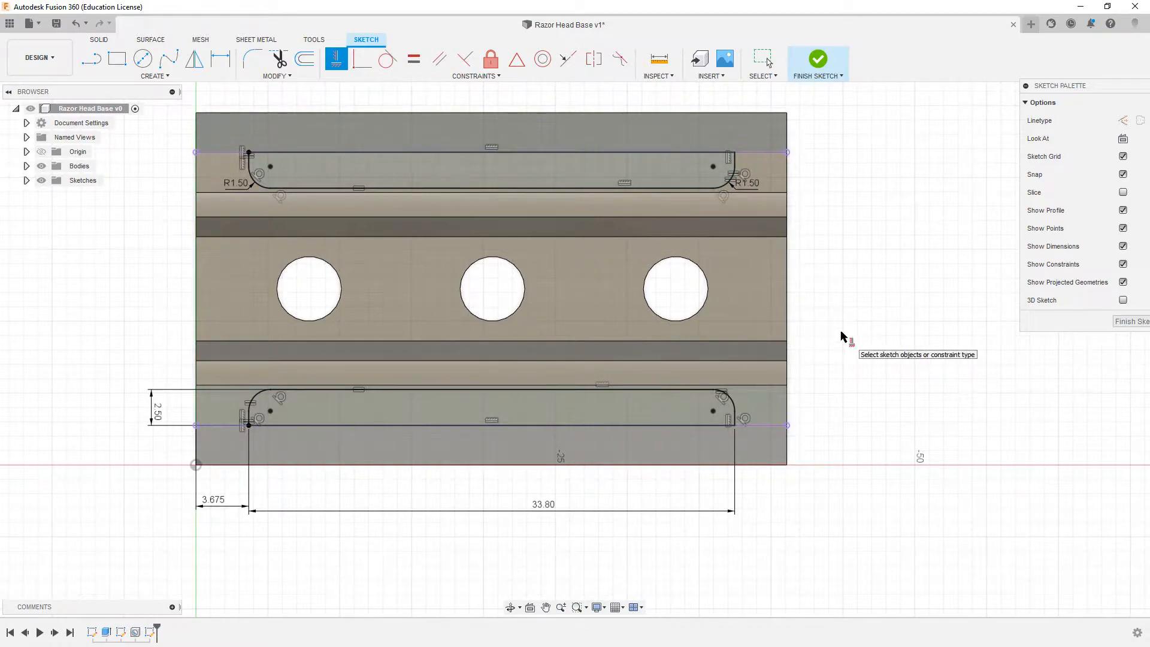
pyautogui.click(818, 59)
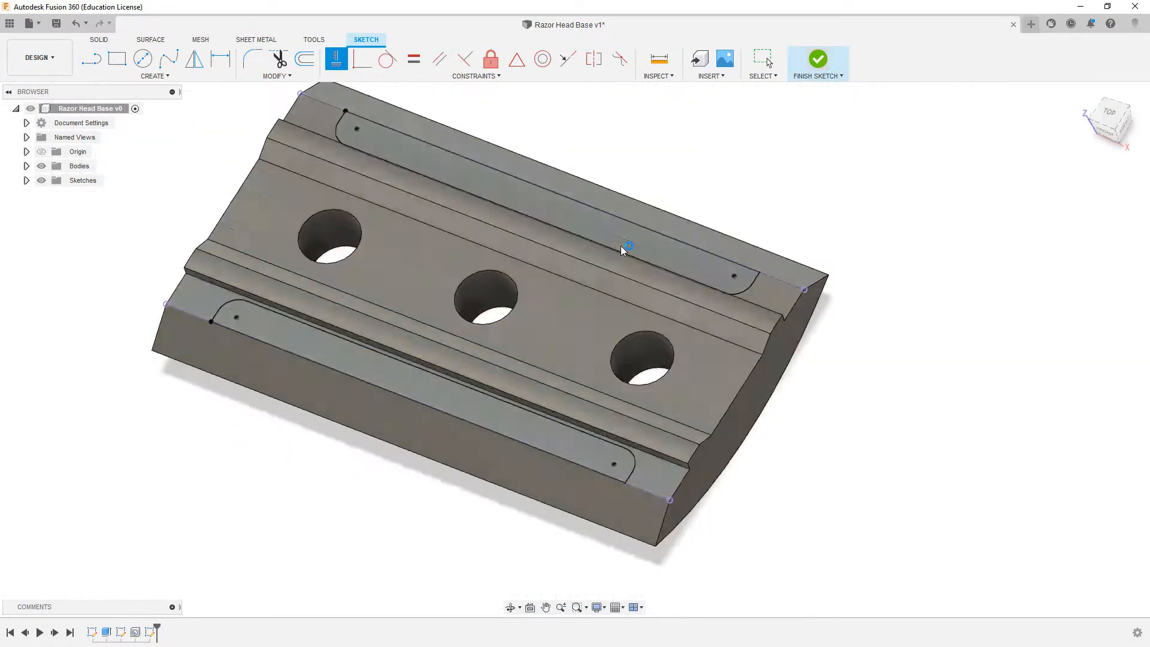
# - Extrude both rounded ledge profiles as a cut through the base, using the To Object extent with the body as the target
pyautogui.press('e')
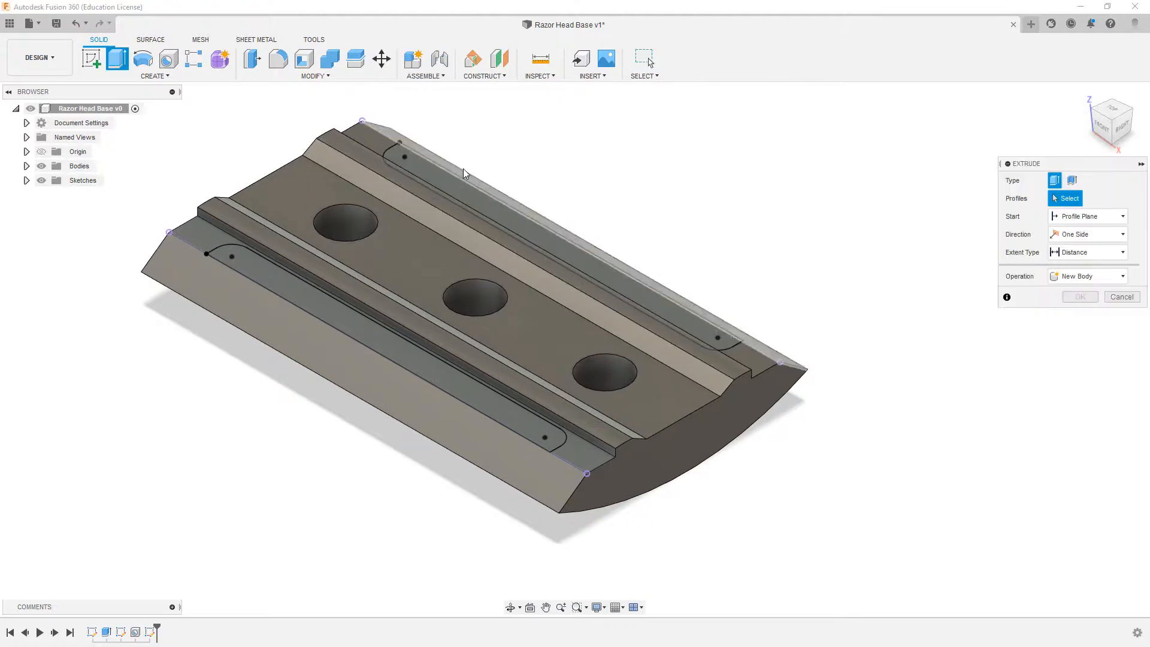
pyautogui.click(456, 186)
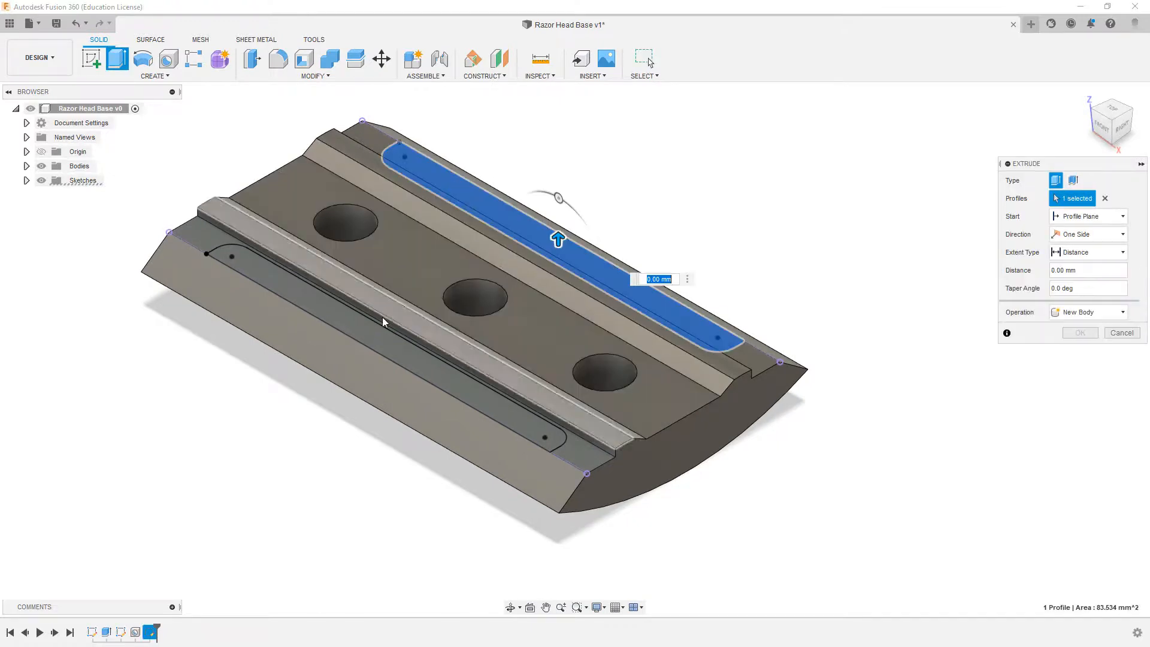
pyautogui.click(374, 339)
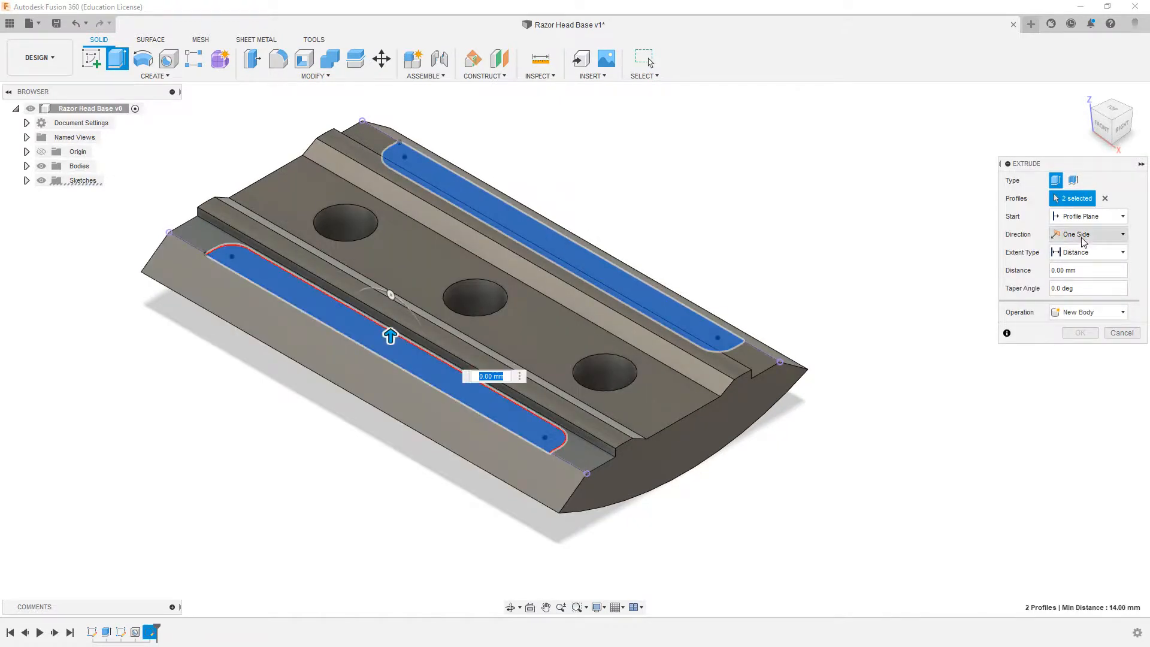
pyautogui.click(1087, 313)
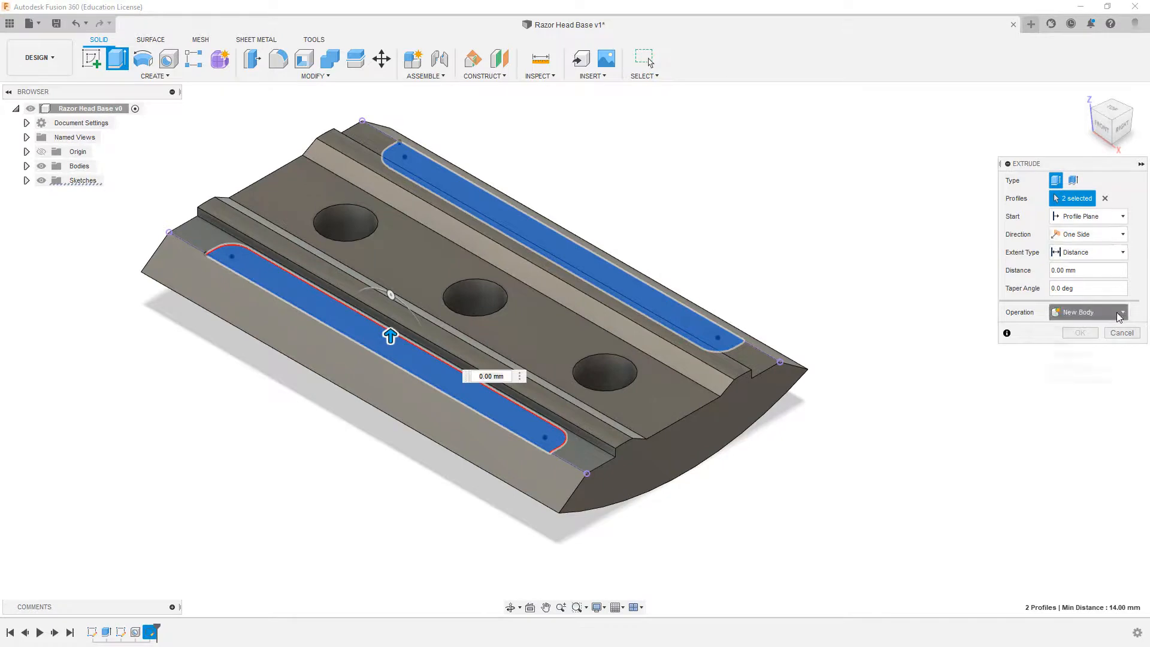
pyautogui.click(1071, 341)
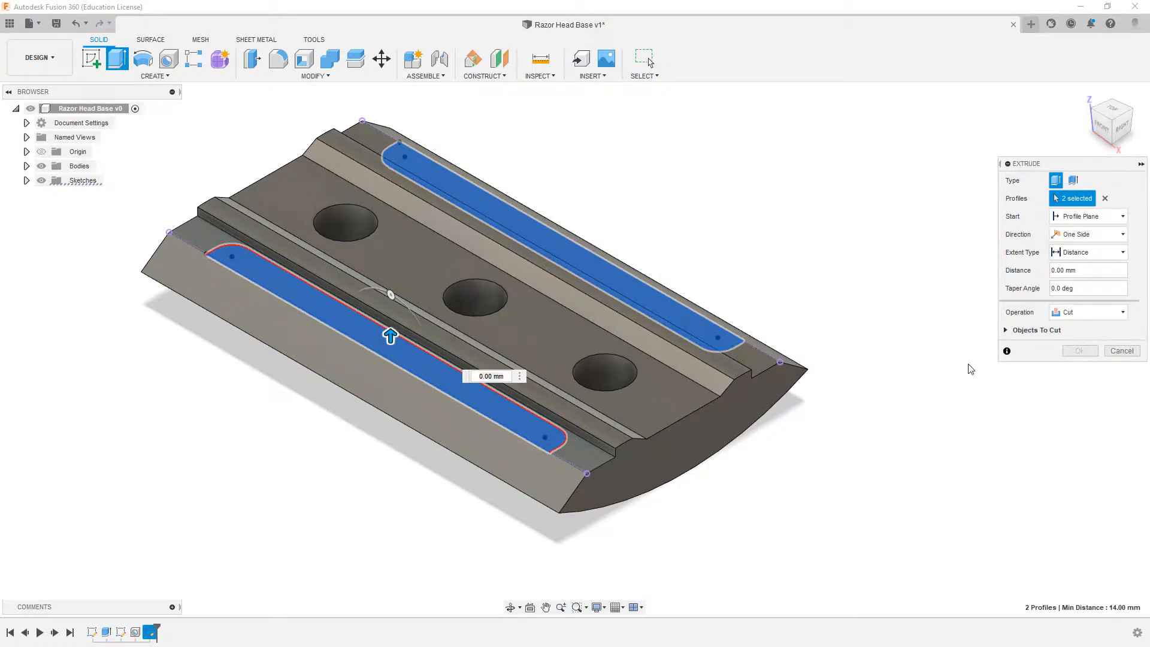
pyautogui.click(1094, 257)
pyautogui.click(1077, 281)
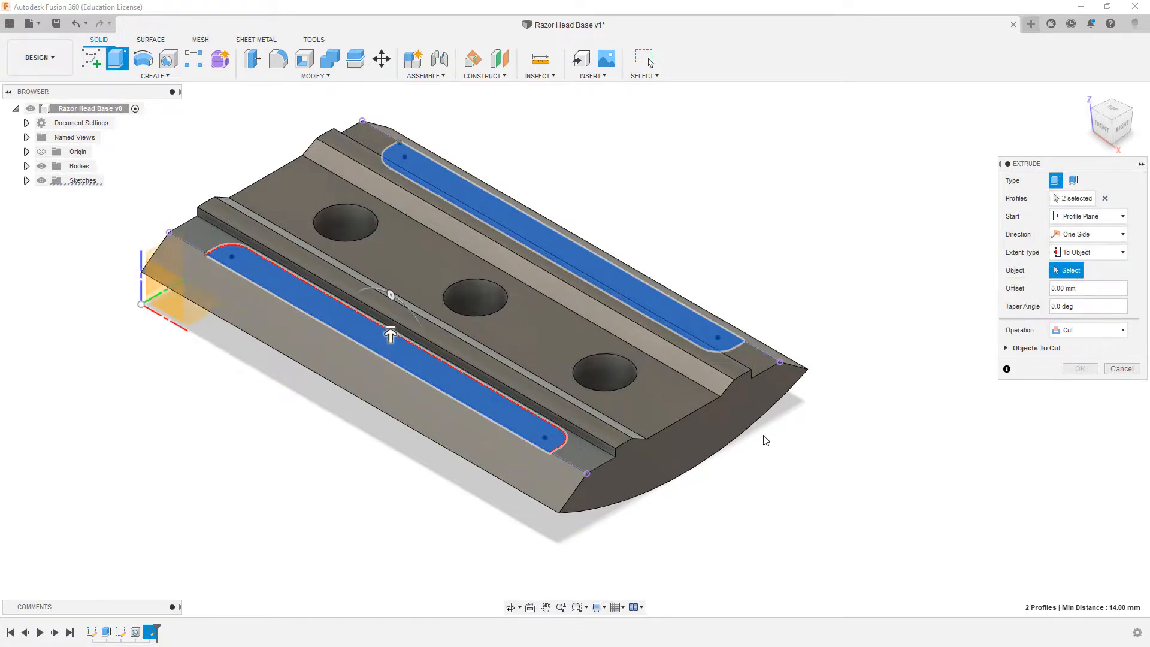
pyautogui.click(707, 467)
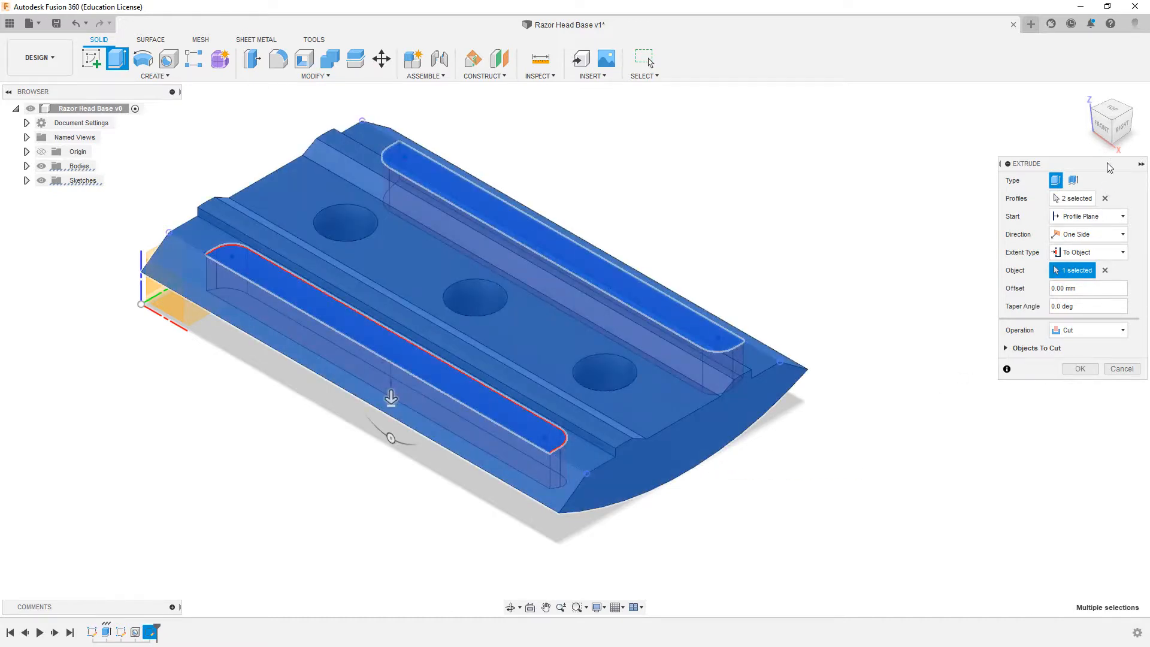
pyautogui.click(1117, 130)
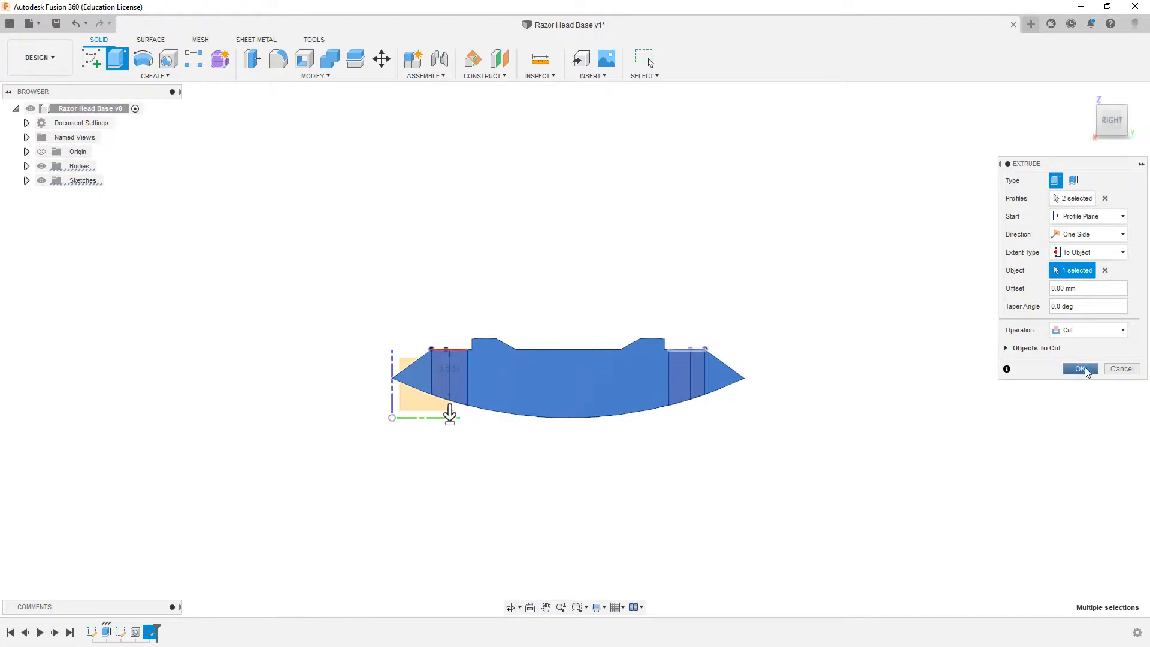
pyautogui.click(1083, 368)
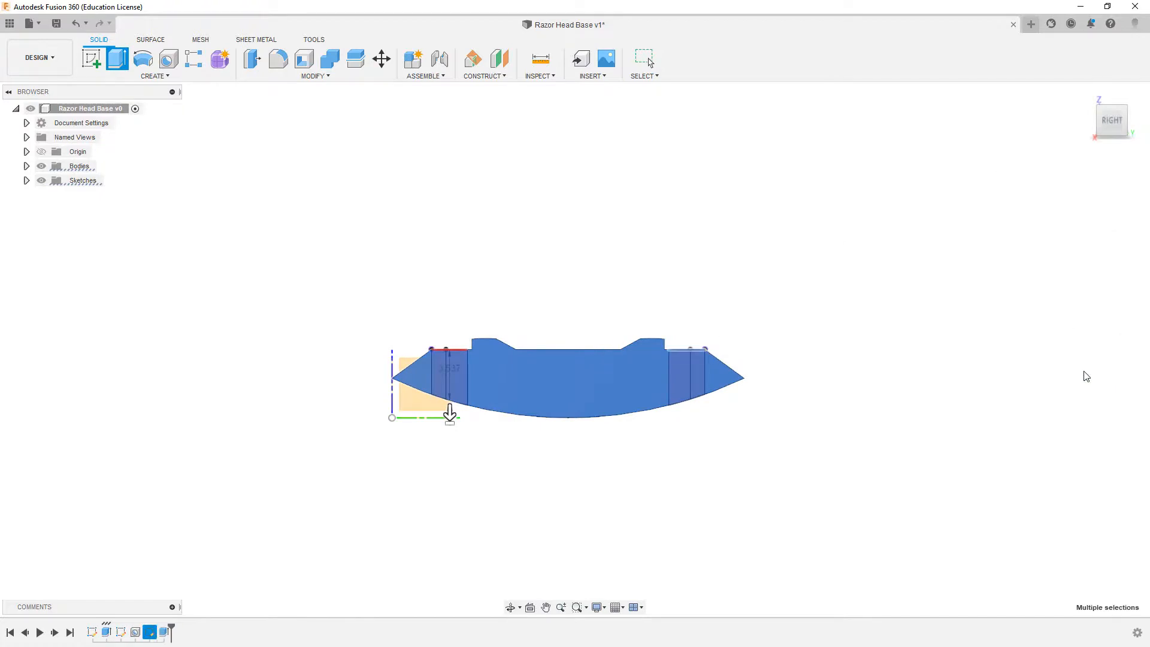
pyautogui.click(1092, 103)
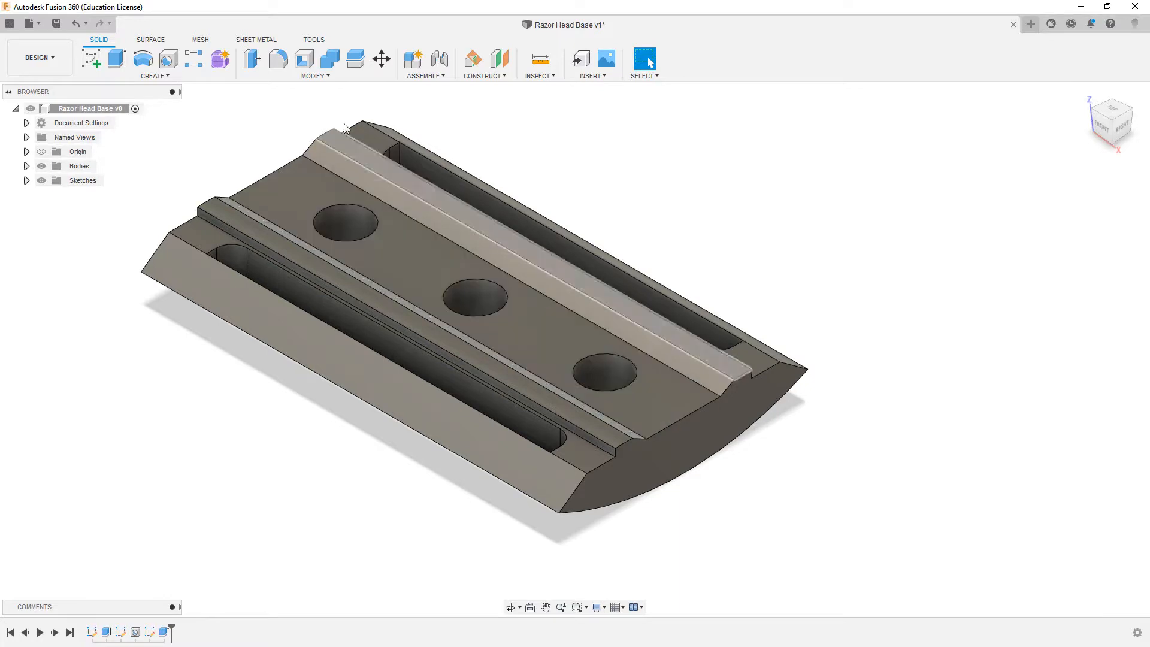
# - Save the design as a new version, replacing the default version description with "Final"
pyautogui.click(56, 24)
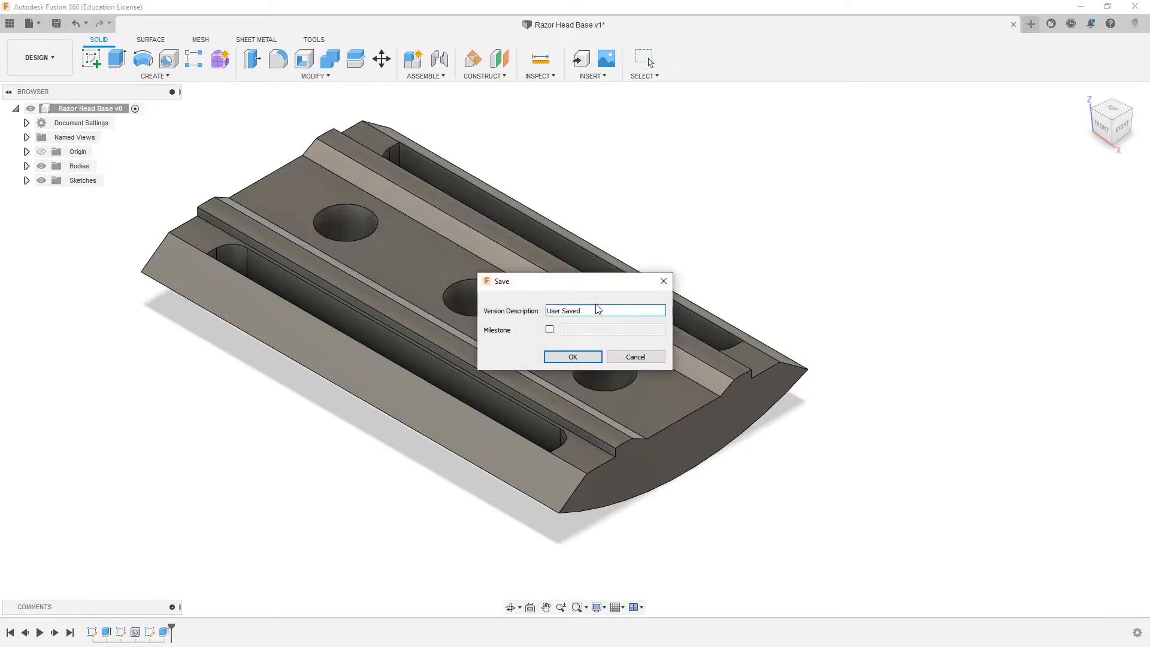
pyautogui.moveTo(589, 311); pyautogui.dragTo(547, 316)
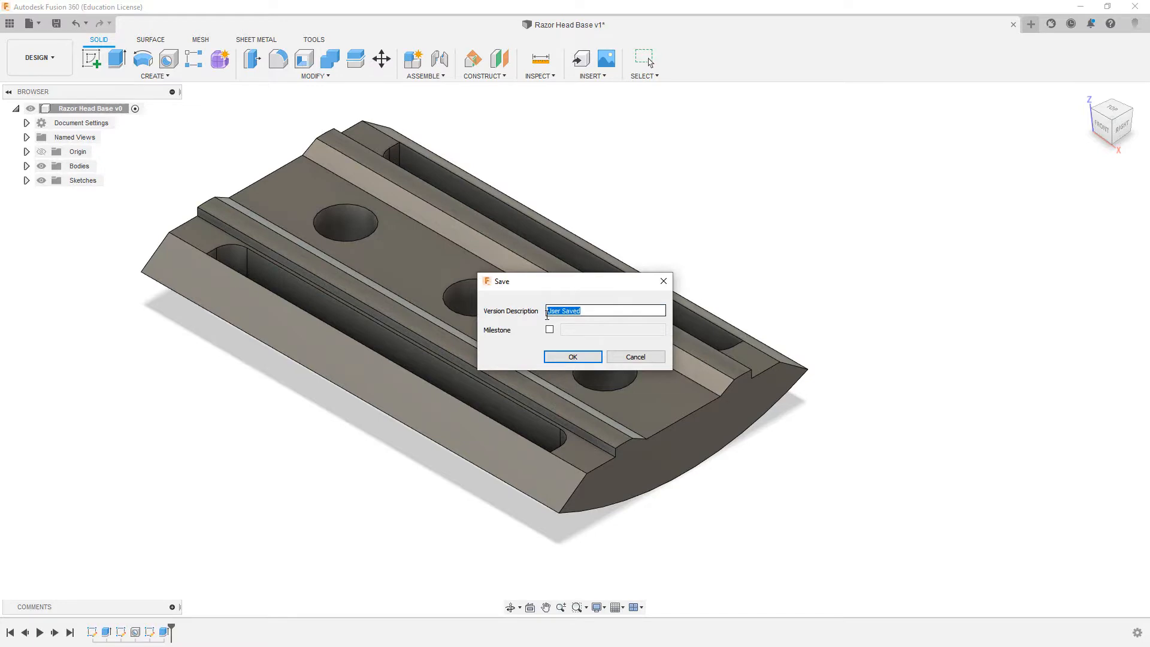
pyautogui.write('Final')
pyautogui.press('BackSpace')
pyautogui.press('BackSpace')
pyautogui.click(561, 357)
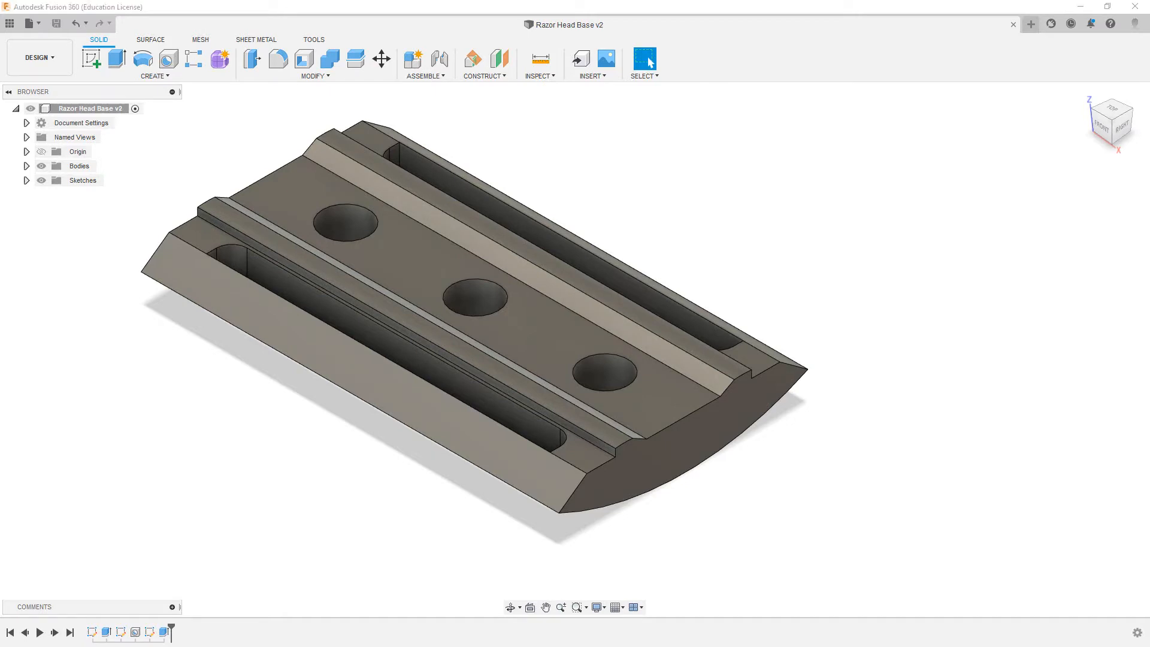
# - Examine the razor head base from the right, front and isometric views, including the two slots and three holes
pyautogui.click(1127, 137)
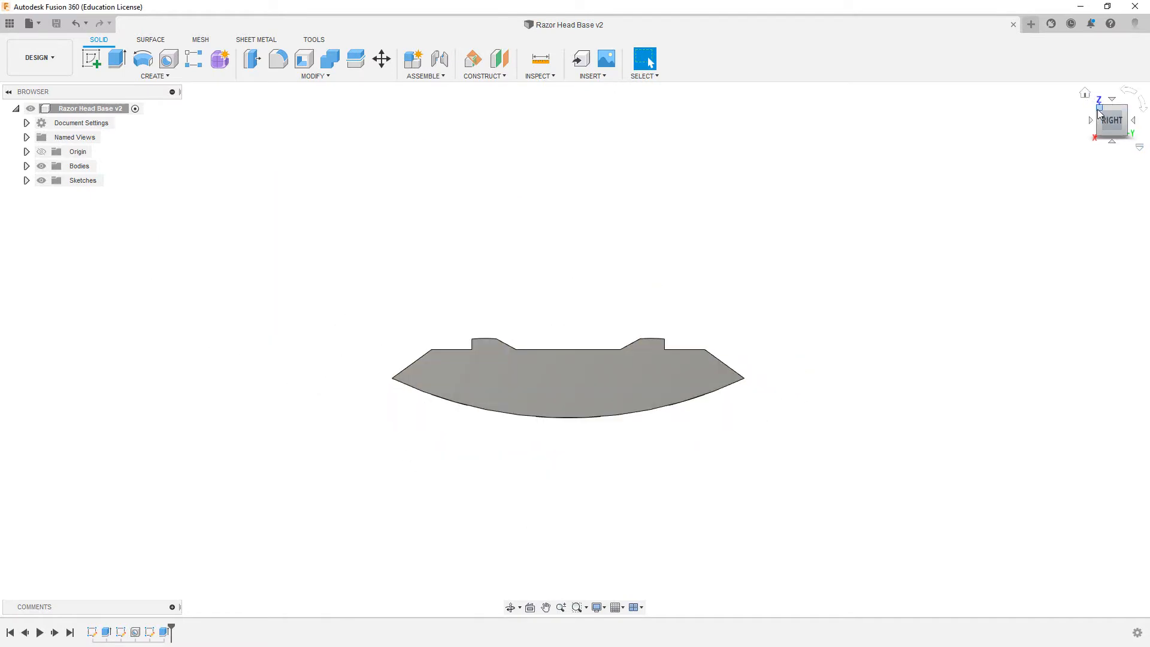
pyautogui.click(1099, 113)
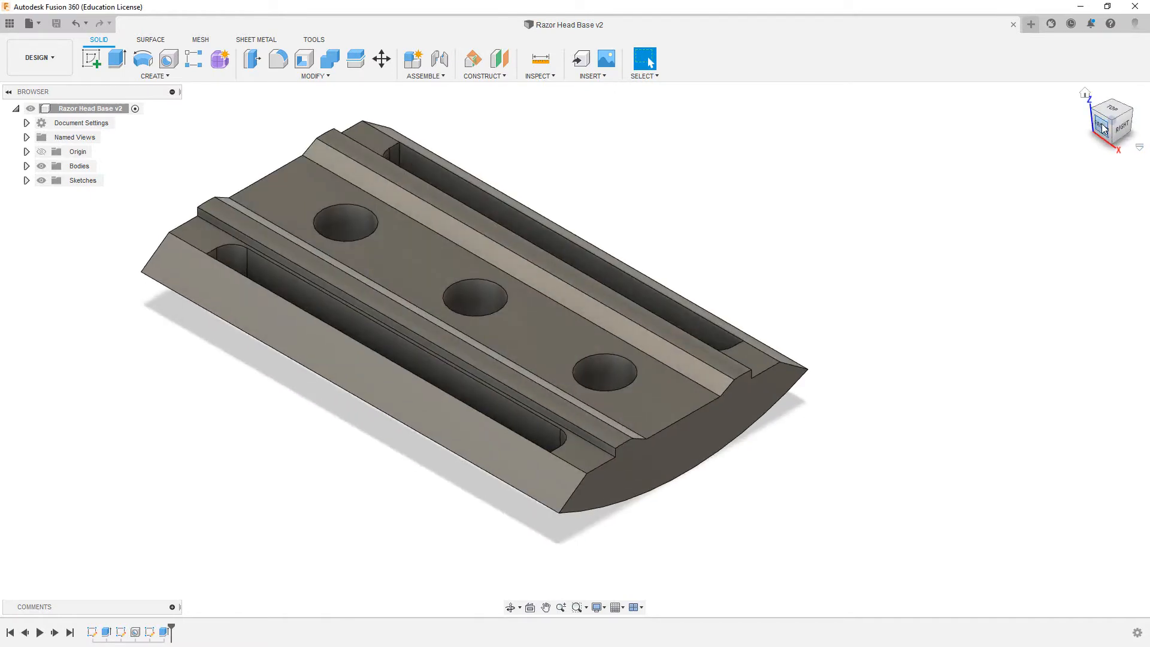
pyautogui.click(1105, 128)
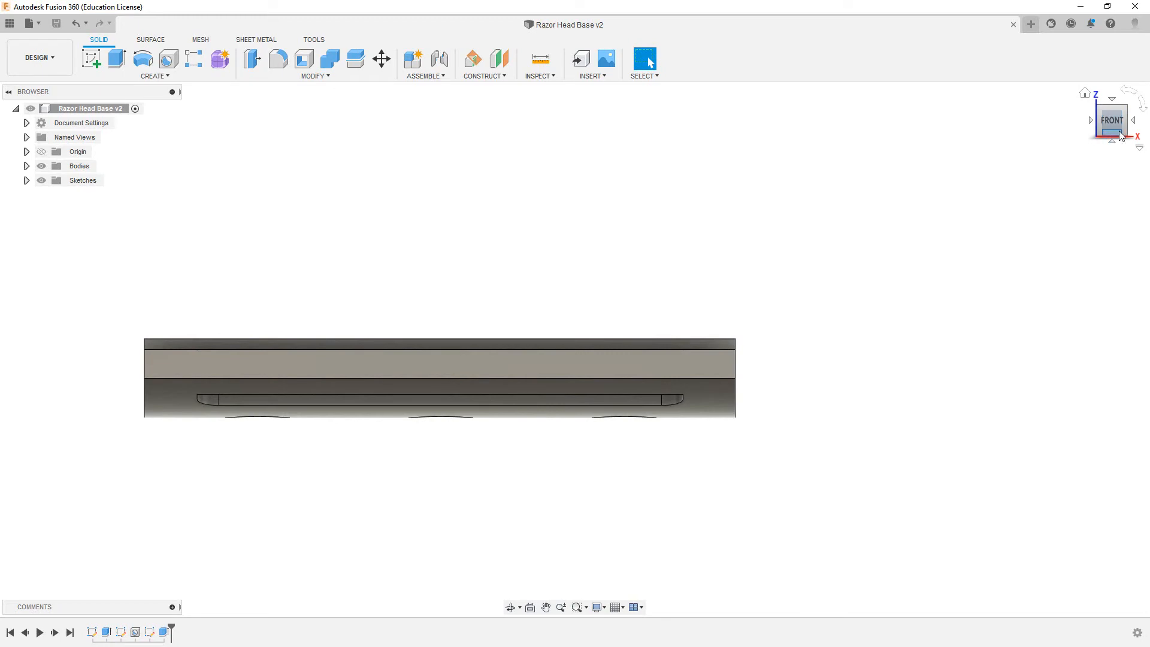
pyautogui.click(1126, 112)
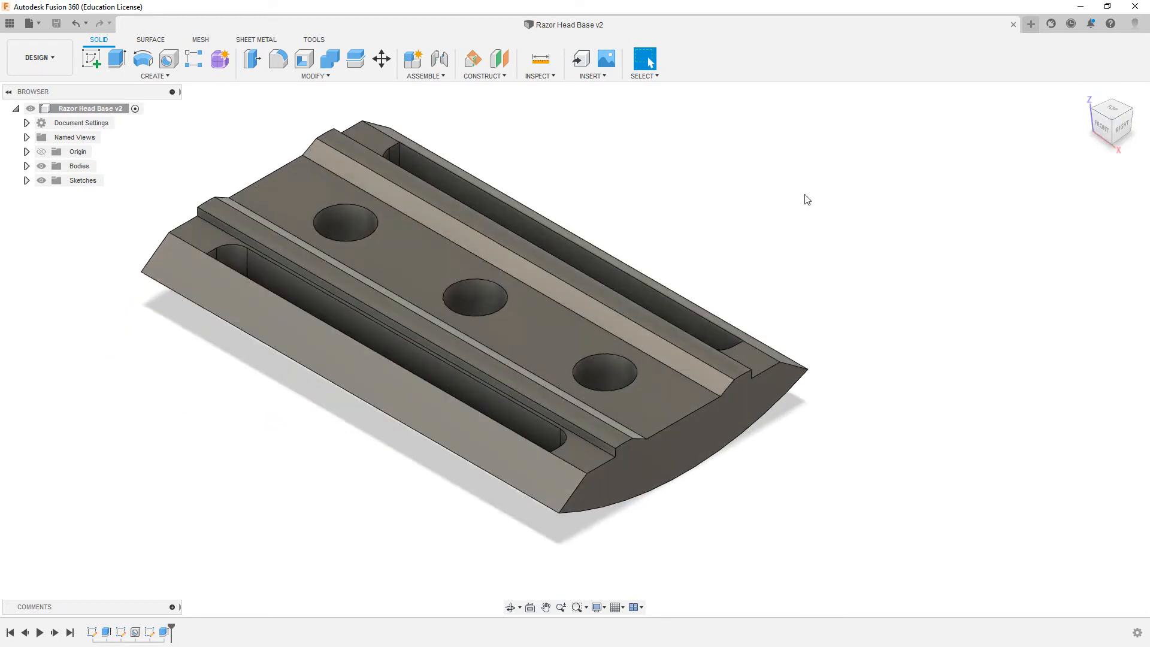
pyautogui.scroll(3, 617, 313)
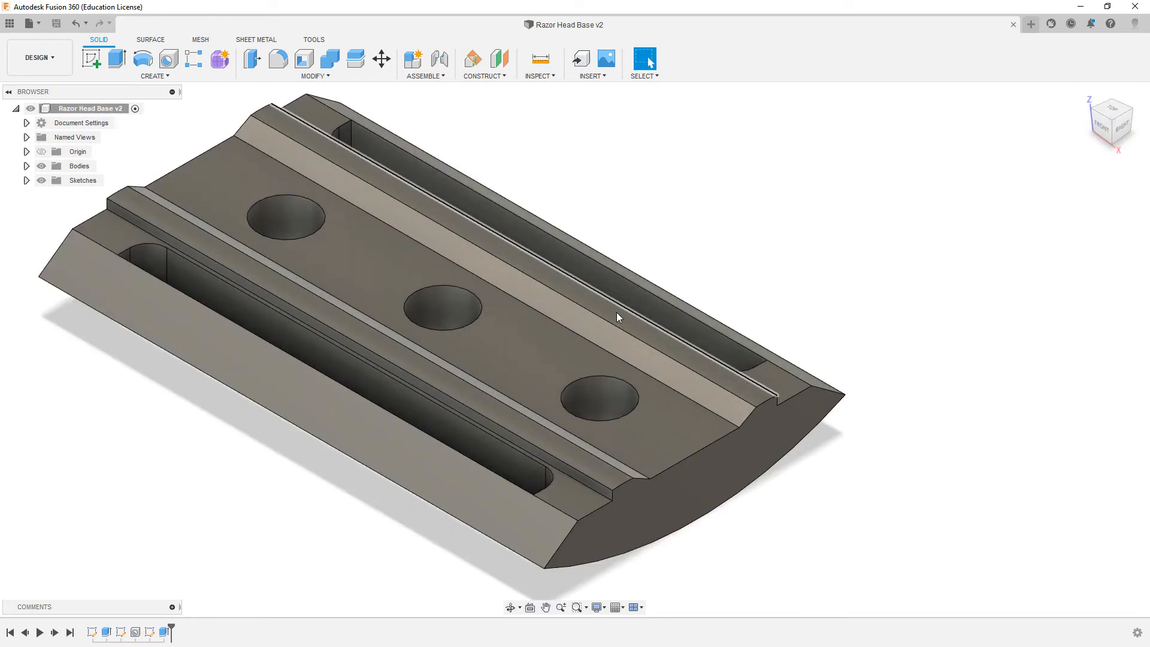
pyautogui.scroll(-2, 616, 311)
pyautogui.scroll(2, 616, 312)
pyautogui.moveTo(381, 275); pyautogui.dragTo(505, 295, button='middle')
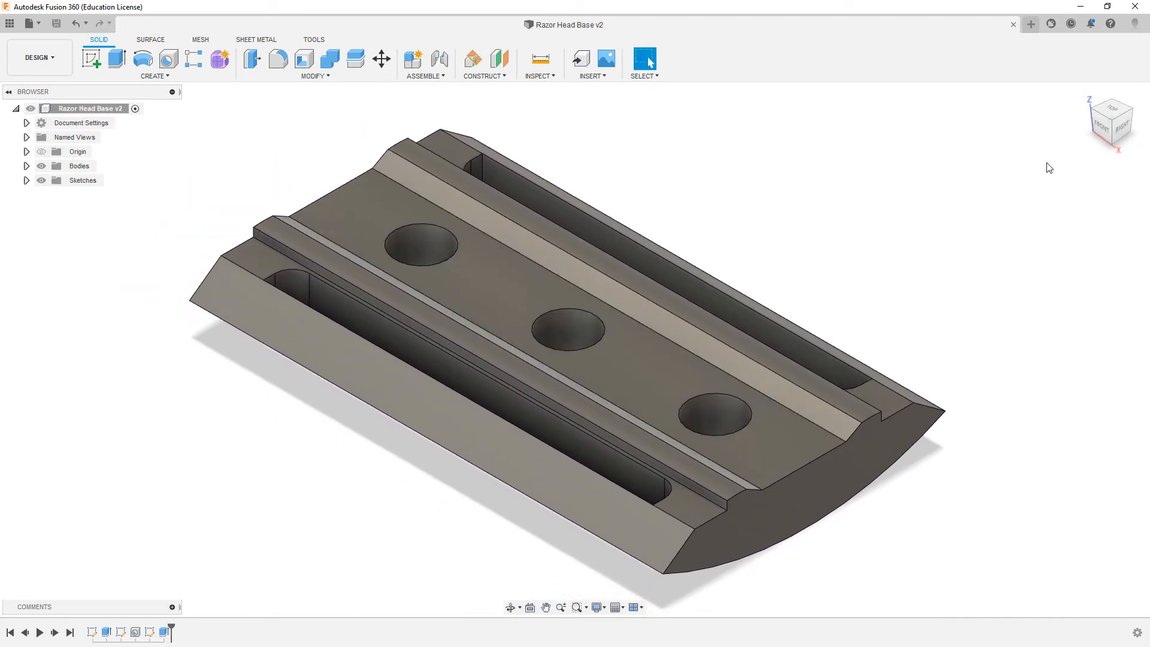